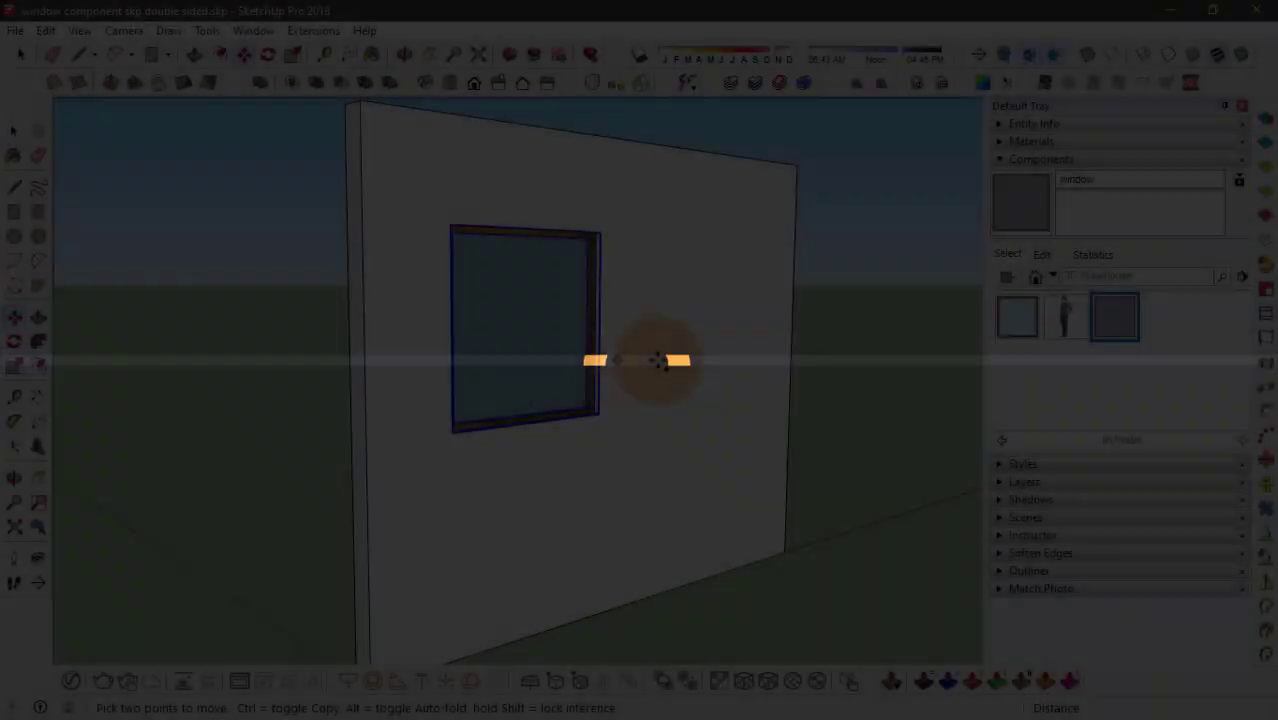
Place the gray window component on the wall's front face
{"action": "left_click", "coordinate": [1110, 318]}
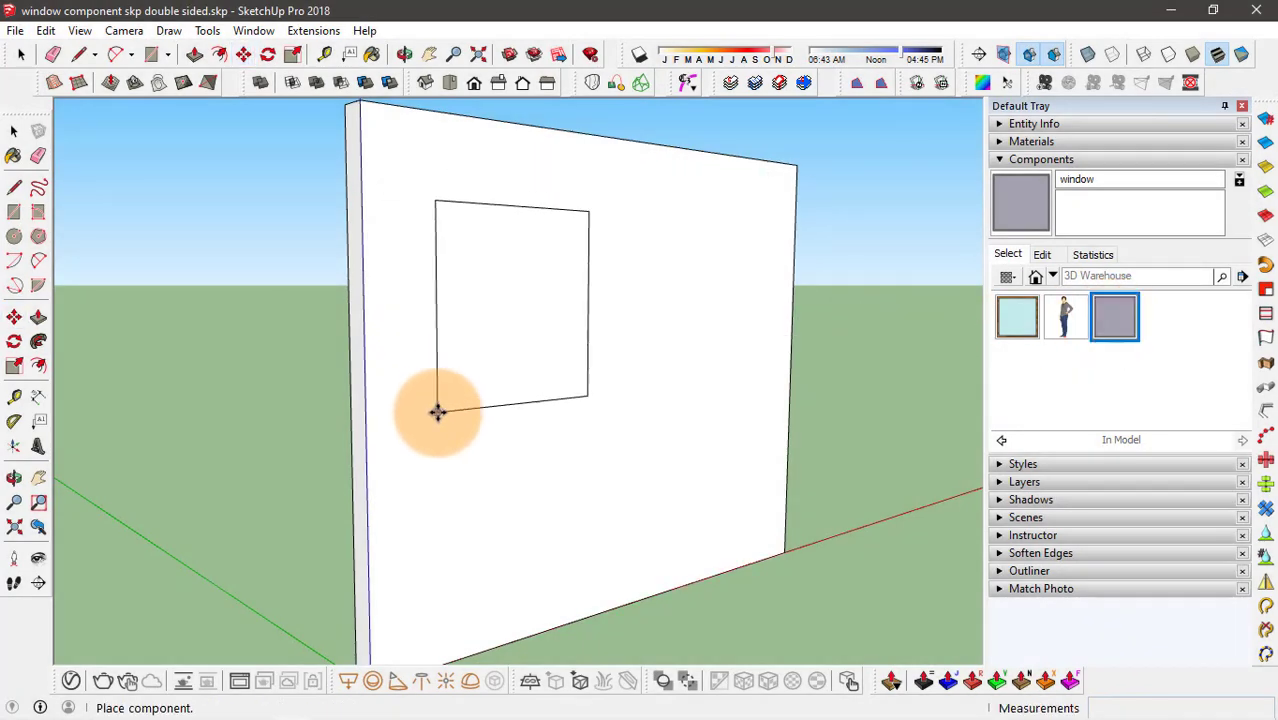
{"action": "left_click", "coordinate": [436, 408]}
{"action": "mouse_move", "coordinate": [436, 408]}
{"action": "middle_mouse_down"}
{"action": "mouse_move", "coordinate": [712, 404]}
{"action": "mouse_move", "coordinate": [936, 451]}
{"action": "mouse_move", "coordinate": [765, 429]}
{"action": "mouse_move", "coordinate": [416, 428]}
{"action": "mouse_move", "coordinate": [440, 425]}
{"action": "middle_mouse_up"}
{"action": "key", "text": "space"}
{"action": "middle_click_drag", "start_coordinate": [727, 363], "coordinate": [764, 429]}
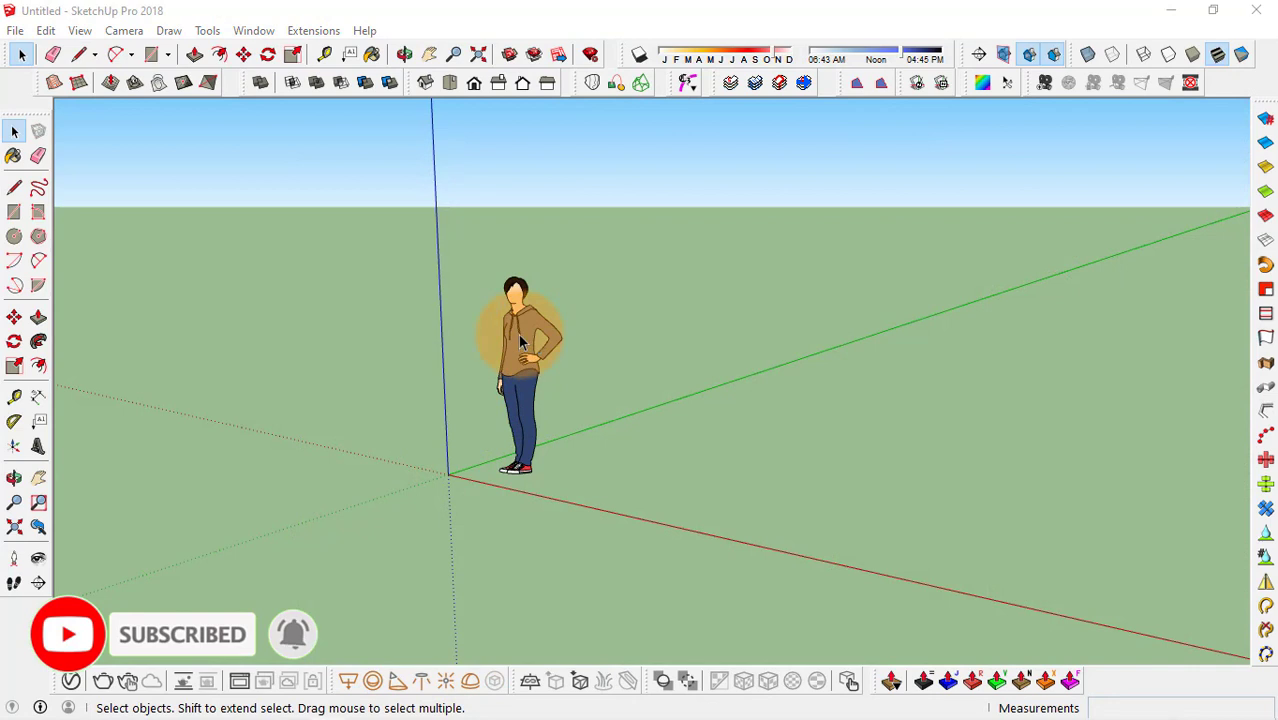
Delete the default person figure and draw a 5 by 0.2 m rectangle on the ground from the origin
{"action": "left_click", "coordinate": [520, 340]}
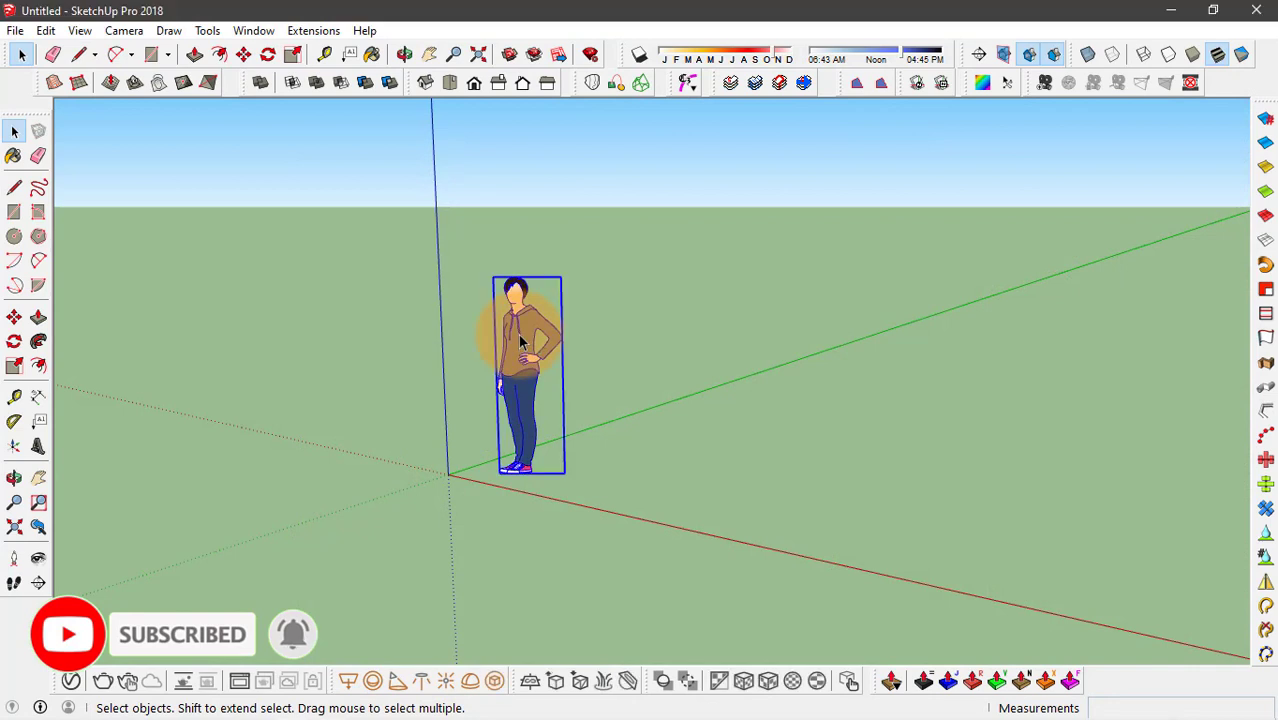
{"action": "key", "text": "Delete"}
{"action": "key", "text": "r"}
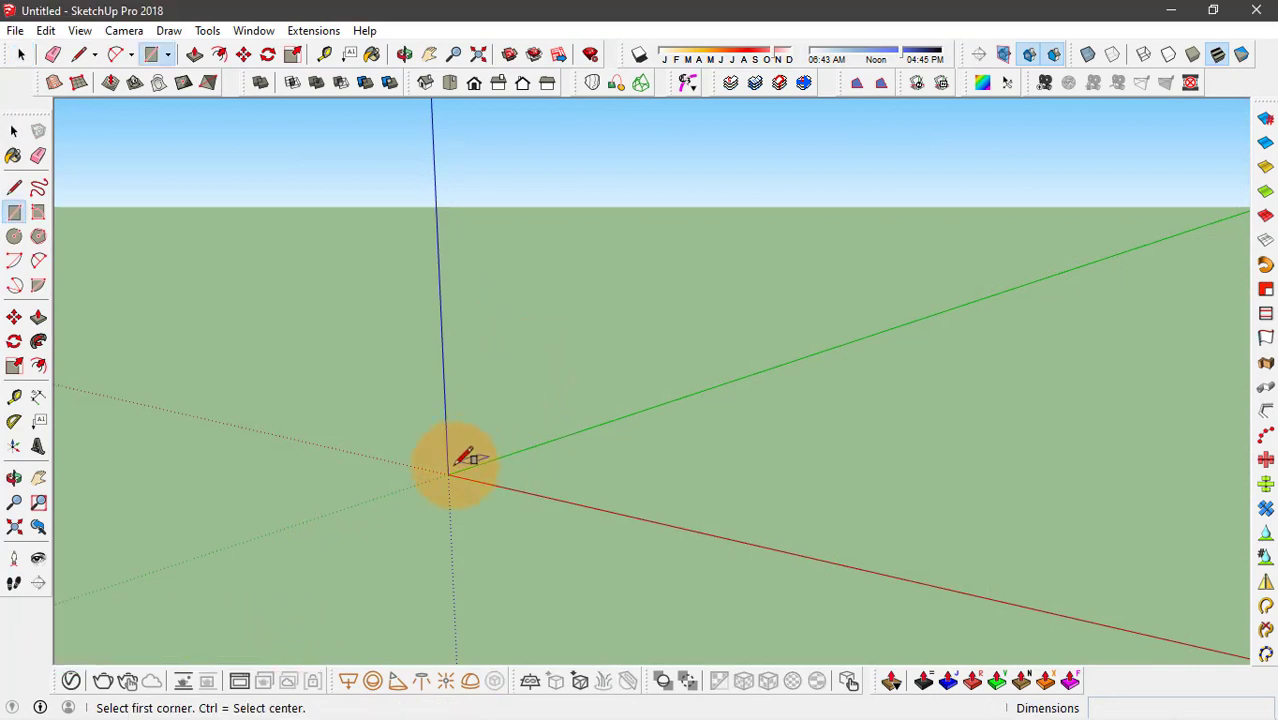
{"action": "left_click", "coordinate": [447, 474]}
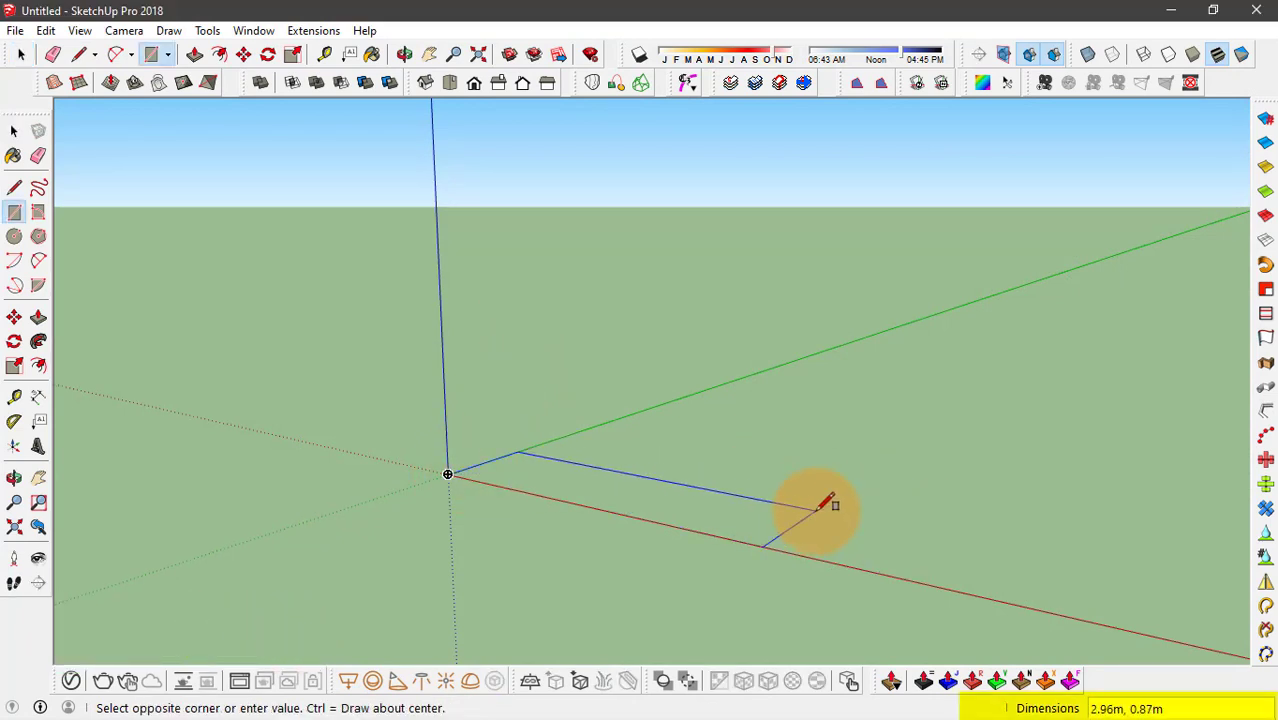
{"action": "type", "text": "5,2"}
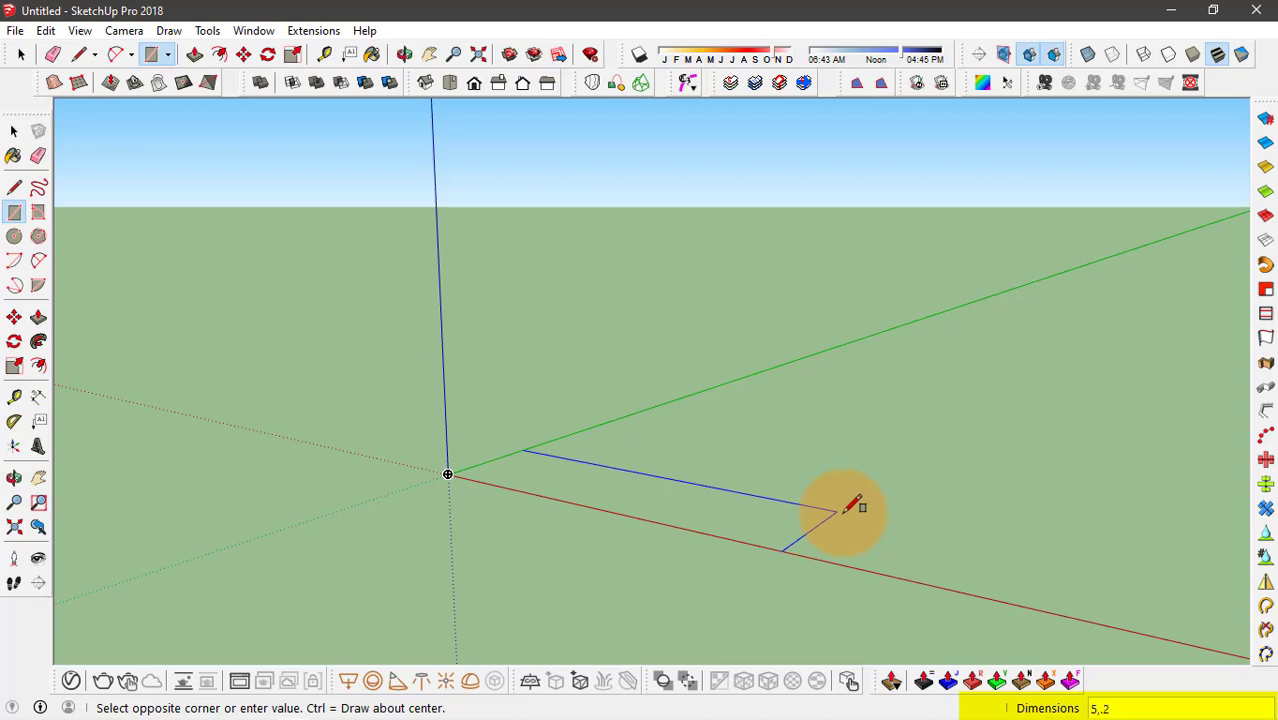
{"action": "key", "text": "Return"}
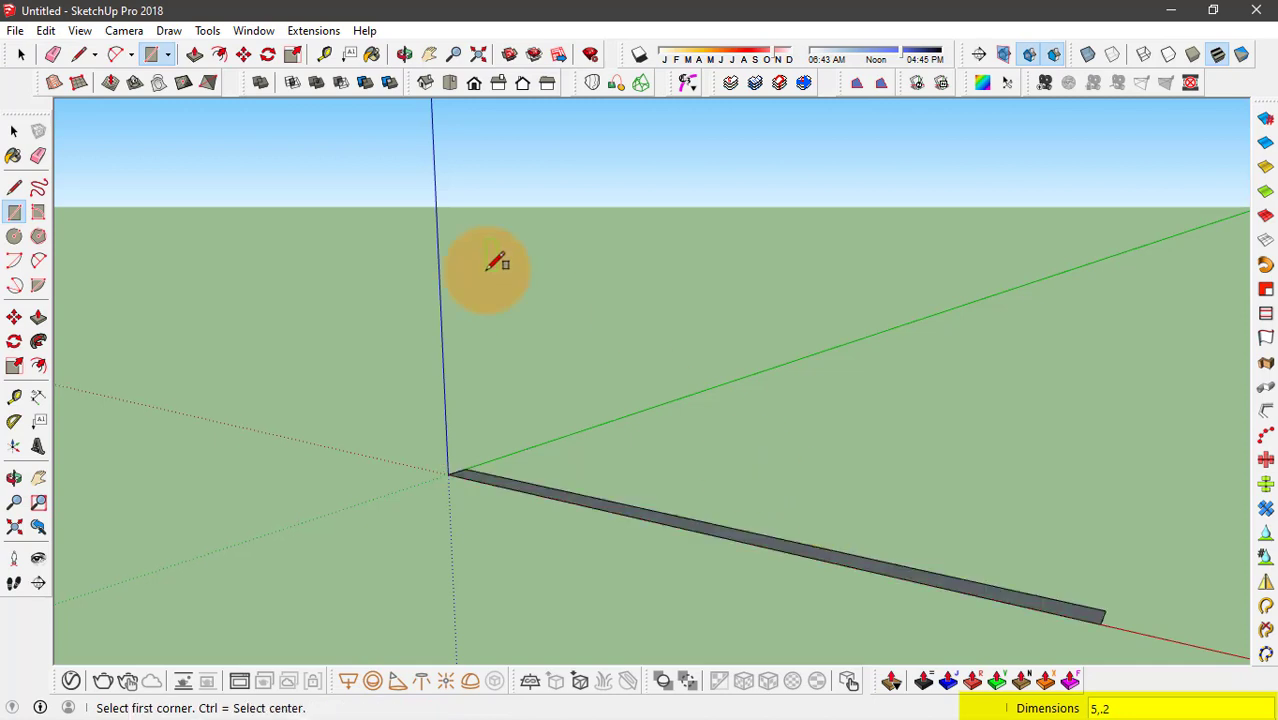
Extrude the rectangle upward 4 m with Push/Pull to form a wall
{"action": "scroll", "coordinate": [499, 262], "scroll_direction": "down", "scroll_amount": 3}
{"action": "key", "text": "p"}
{"action": "scroll", "coordinate": [699, 422], "scroll_direction": "up", "scroll_amount": 2}
{"action": "scroll", "coordinate": [660, 497], "scroll_direction": "up", "scroll_amount": 1}
{"action": "left_click", "coordinate": [660, 497]}
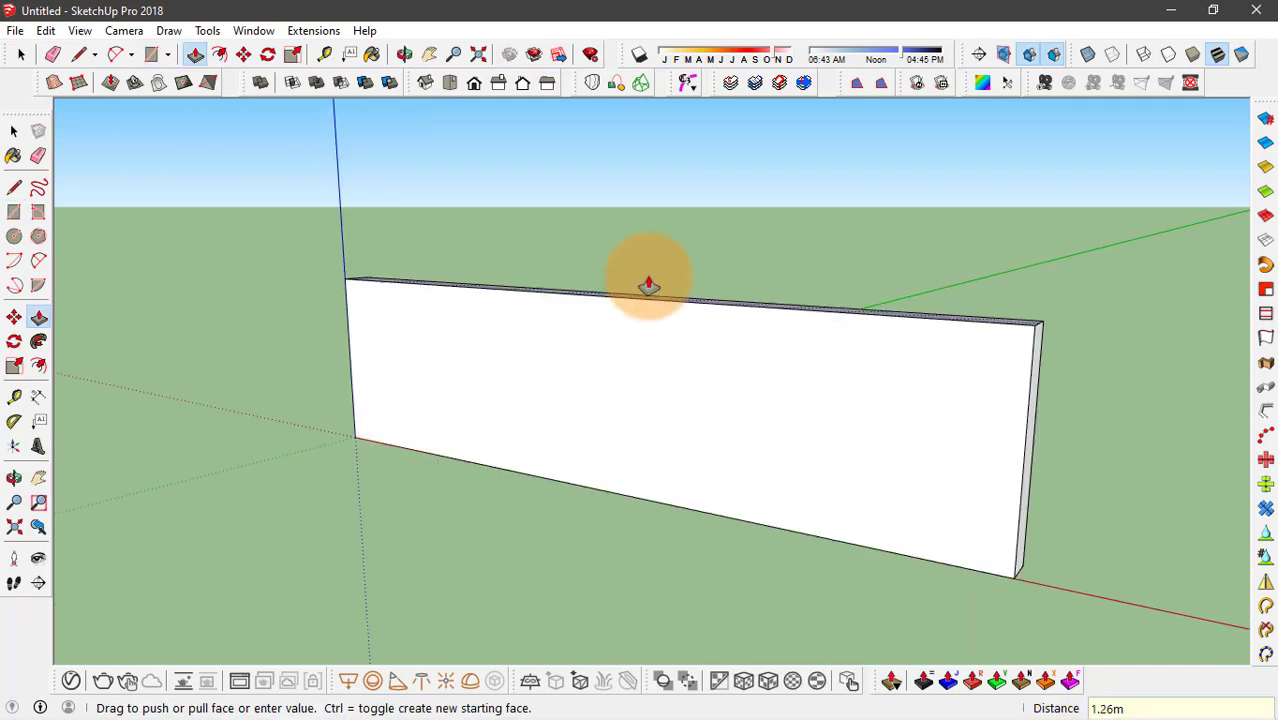
{"action": "type", "text": "4"}
{"action": "key", "text": "Return"}
{"action": "scroll", "coordinate": [556, 402], "scroll_direction": "down", "scroll_amount": 3}
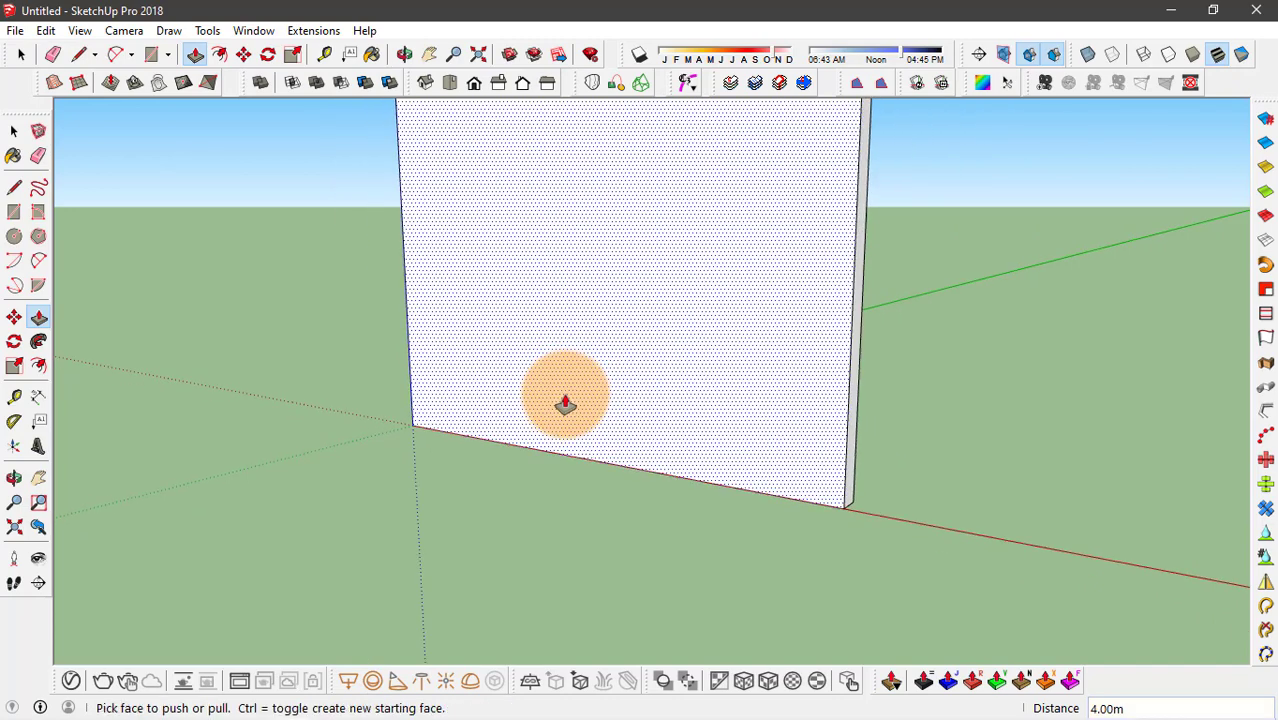
Create a guide 1 m below the wall's top edge and a vertical guide inward from its left edge
{"action": "key", "text": "space"}
{"action": "scroll", "coordinate": [492, 250], "scroll_direction": "up", "scroll_amount": 3}
{"action": "scroll", "coordinate": [435, 382], "scroll_direction": "down", "scroll_amount": 2}
{"action": "middle_click_drag", "start_coordinate": [525, 310], "coordinate": [640, 300]}
{"action": "scroll", "coordinate": [322, 190], "scroll_direction": "up", "scroll_amount": 2}
{"action": "middle_click_drag", "start_coordinate": [404, 191], "coordinate": [442, 204]}
{"action": "scroll", "coordinate": [442, 204], "scroll_direction": "up", "scroll_amount": 1}
{"action": "key", "text": "t"}
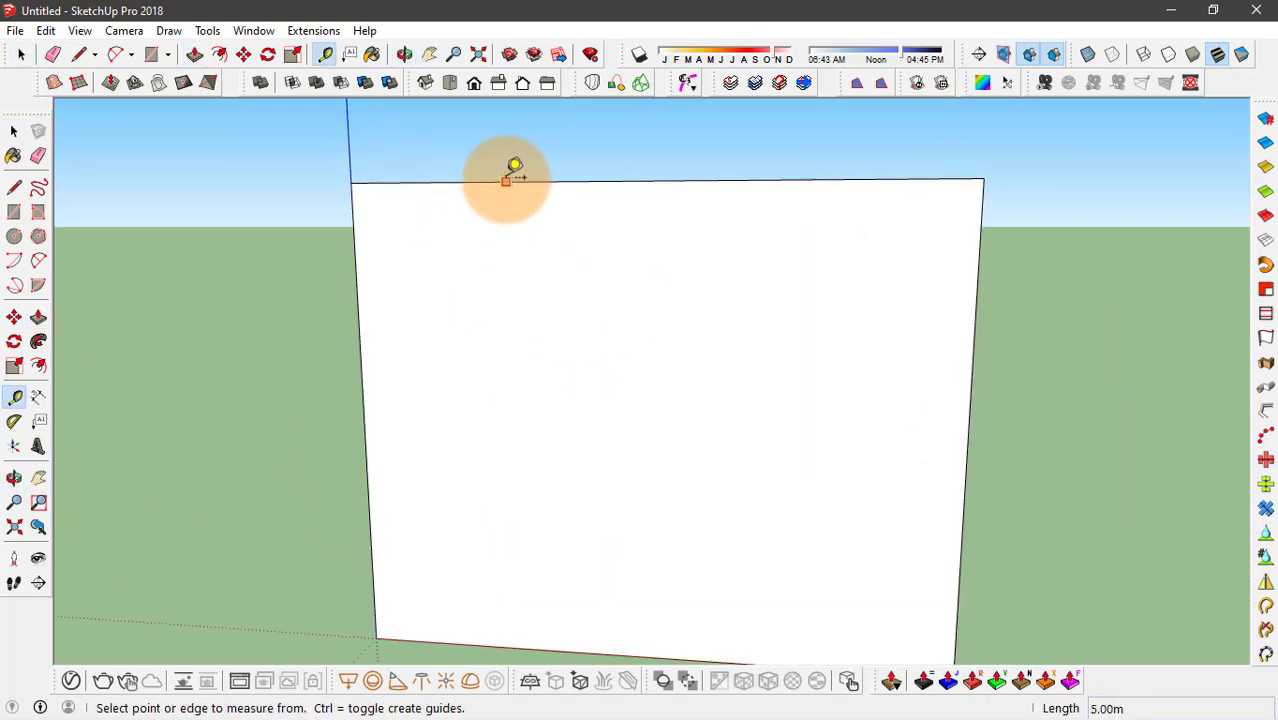
{"action": "left_click", "coordinate": [507, 180]}
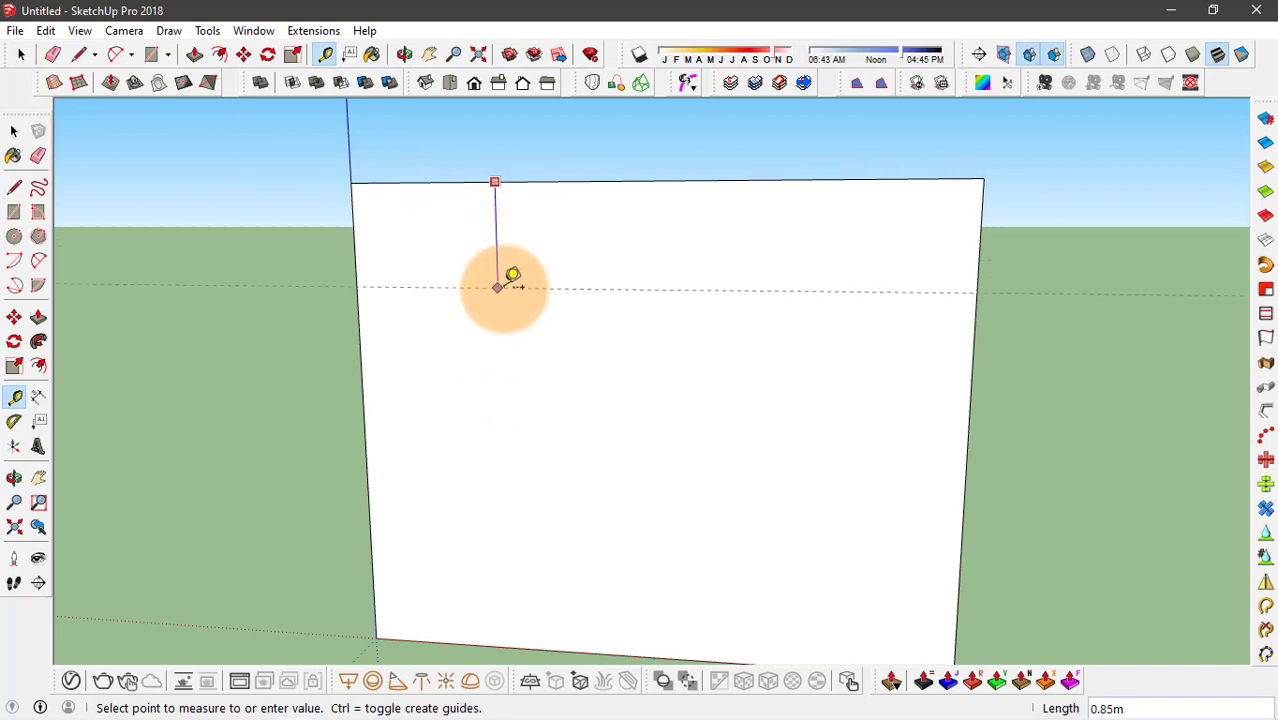
{"action": "type", "text": "1"}
{"action": "key", "text": "Return"}
{"action": "left_click", "coordinate": [360, 346]}
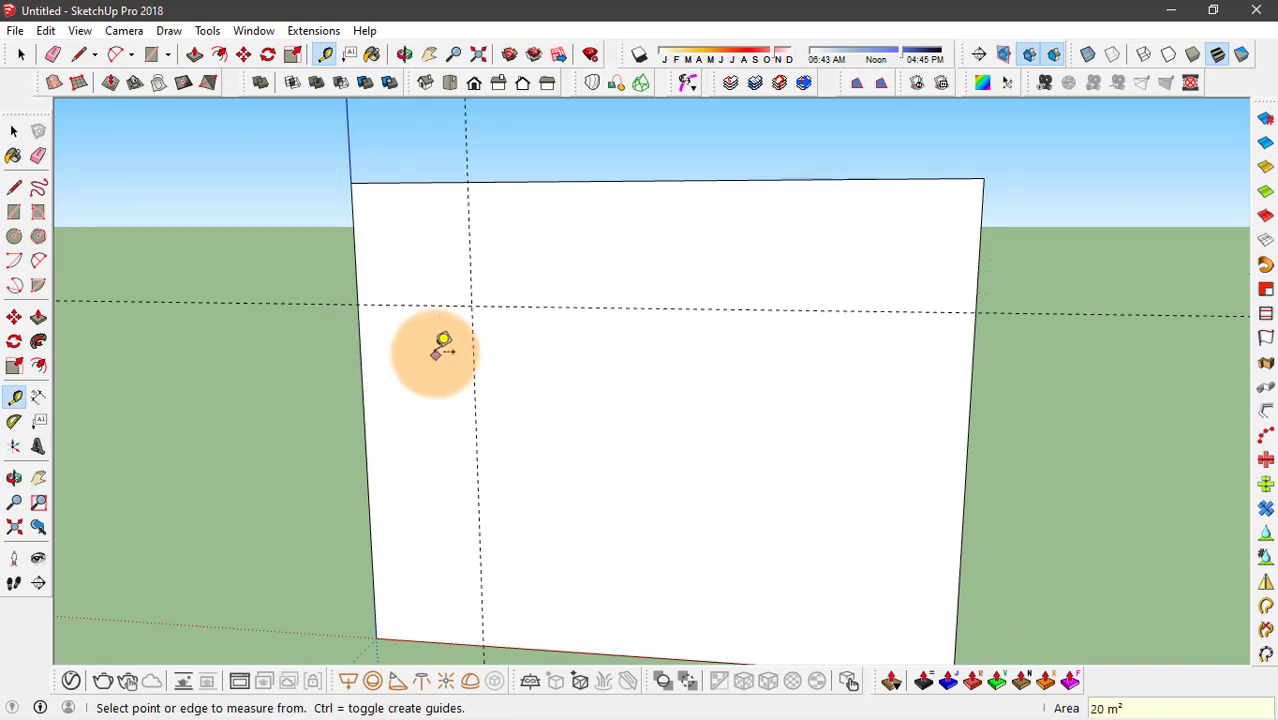
{"action": "key", "text": "space"}
Draw a window rectangle on the wall from the guide intersection, entering 1.5 m as its first dimension
{"action": "middle_click_drag", "start_coordinate": [522, 308], "coordinate": [604, 268]}
{"action": "scroll", "coordinate": [493, 280], "scroll_direction": "up", "scroll_amount": 2}
{"action": "key", "text": "r"}
{"action": "middle_click_drag", "start_coordinate": [617, 341], "coordinate": [546, 318], "text": "shift"}
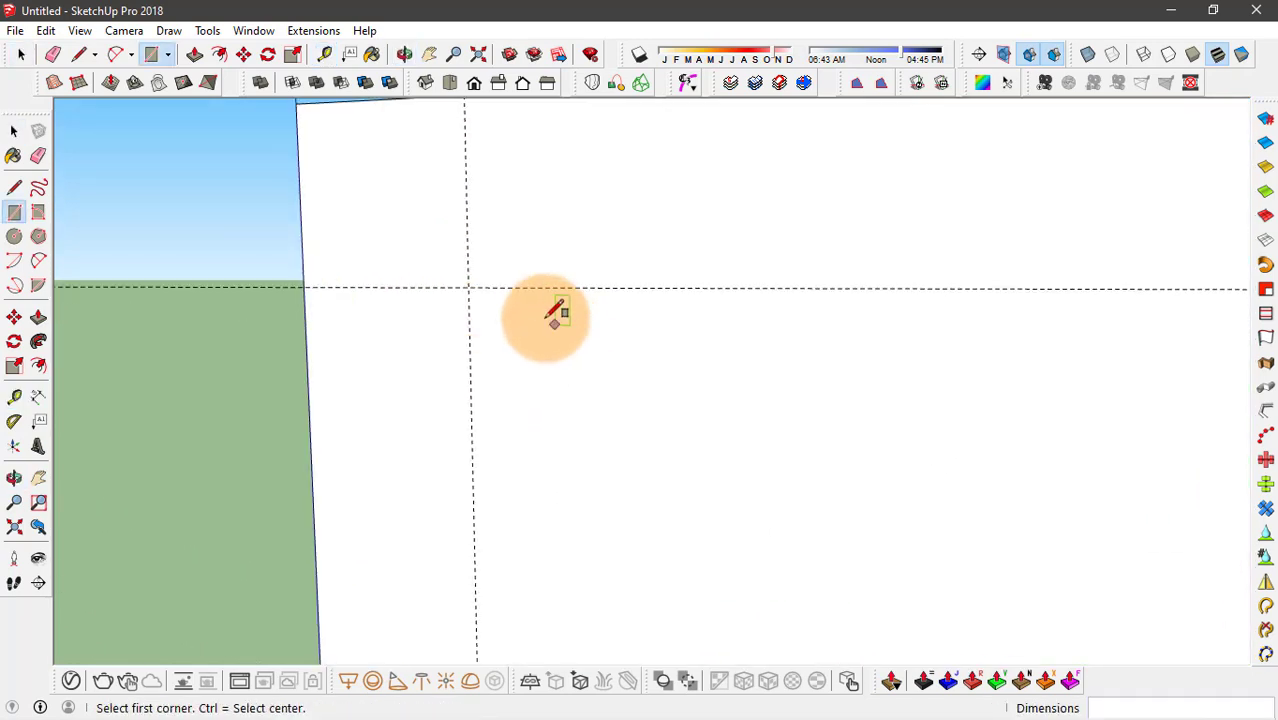
{"action": "left_click", "coordinate": [468, 283]}
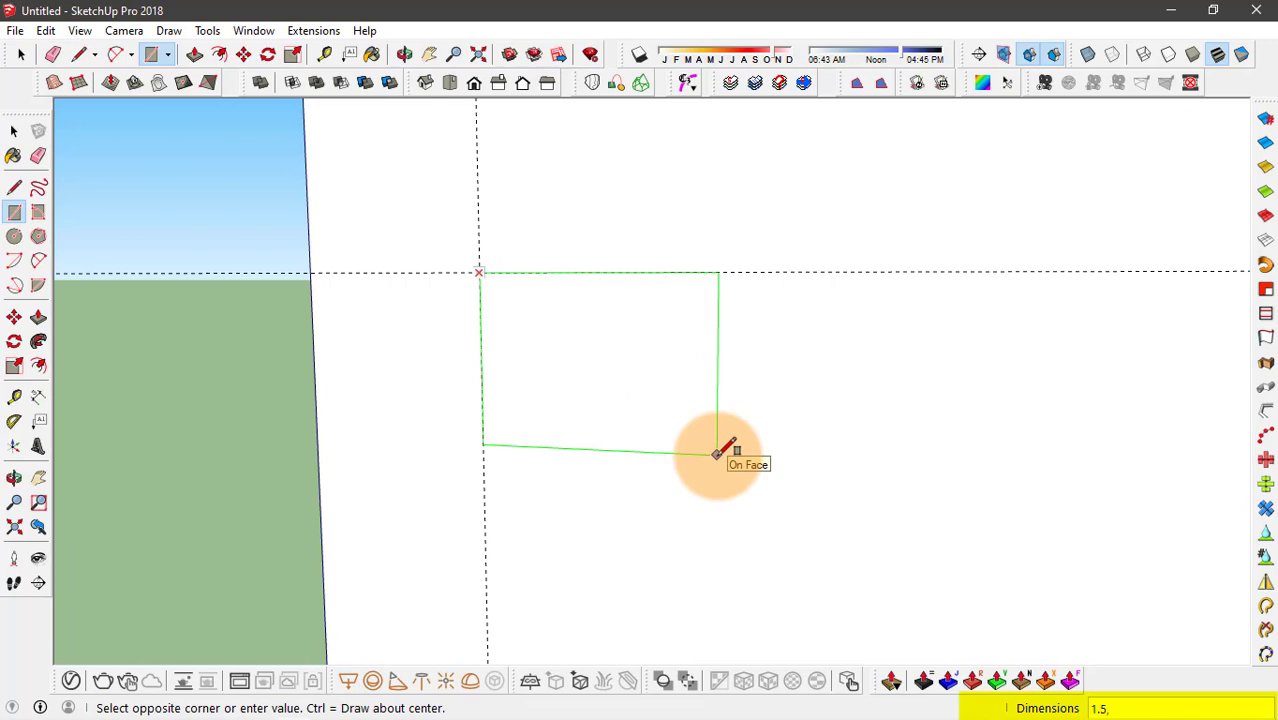
{"action": "left_click", "coordinate": [717, 453]}
{"action": "middle_click_drag", "start_coordinate": [727, 447], "coordinate": [613, 434]}
{"action": "key", "text": "space"}
Push the window rectangle 0.2 m through the wall to cut an opening
{"action": "scroll", "coordinate": [590, 405], "scroll_direction": "up", "scroll_amount": 3}
{"action": "key", "text": "p"}
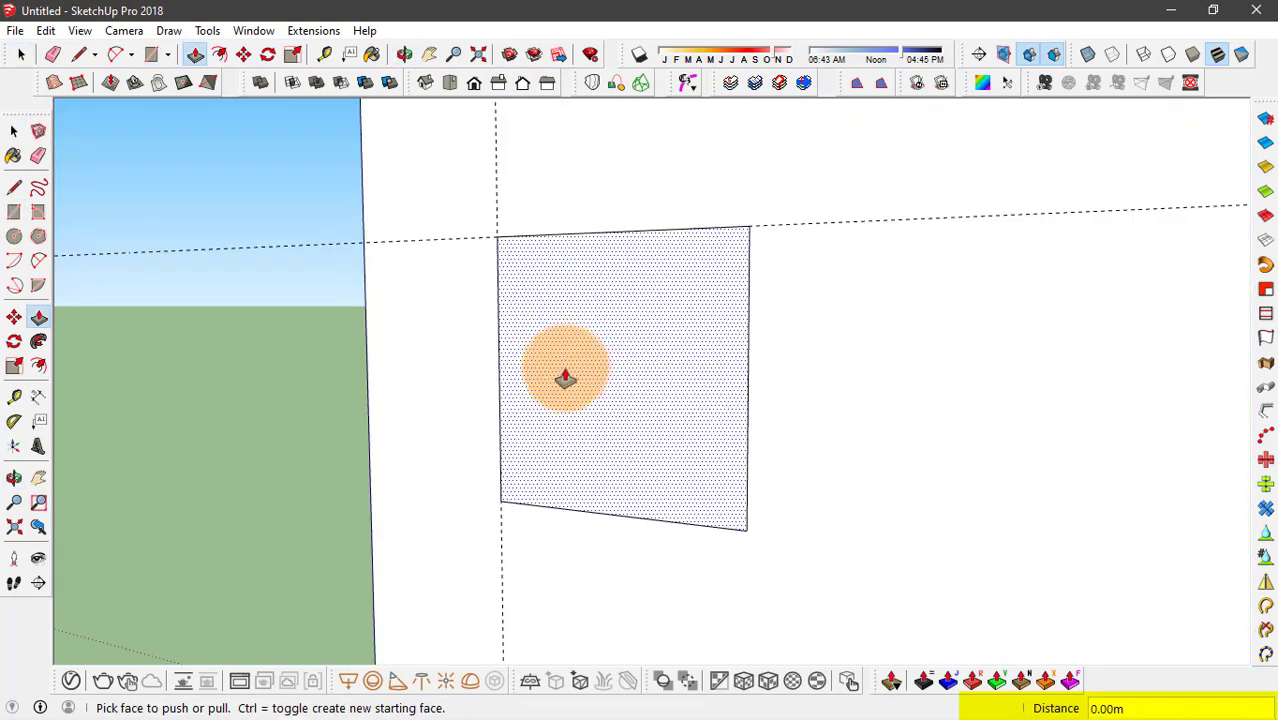
{"action": "left_click", "coordinate": [563, 378]}
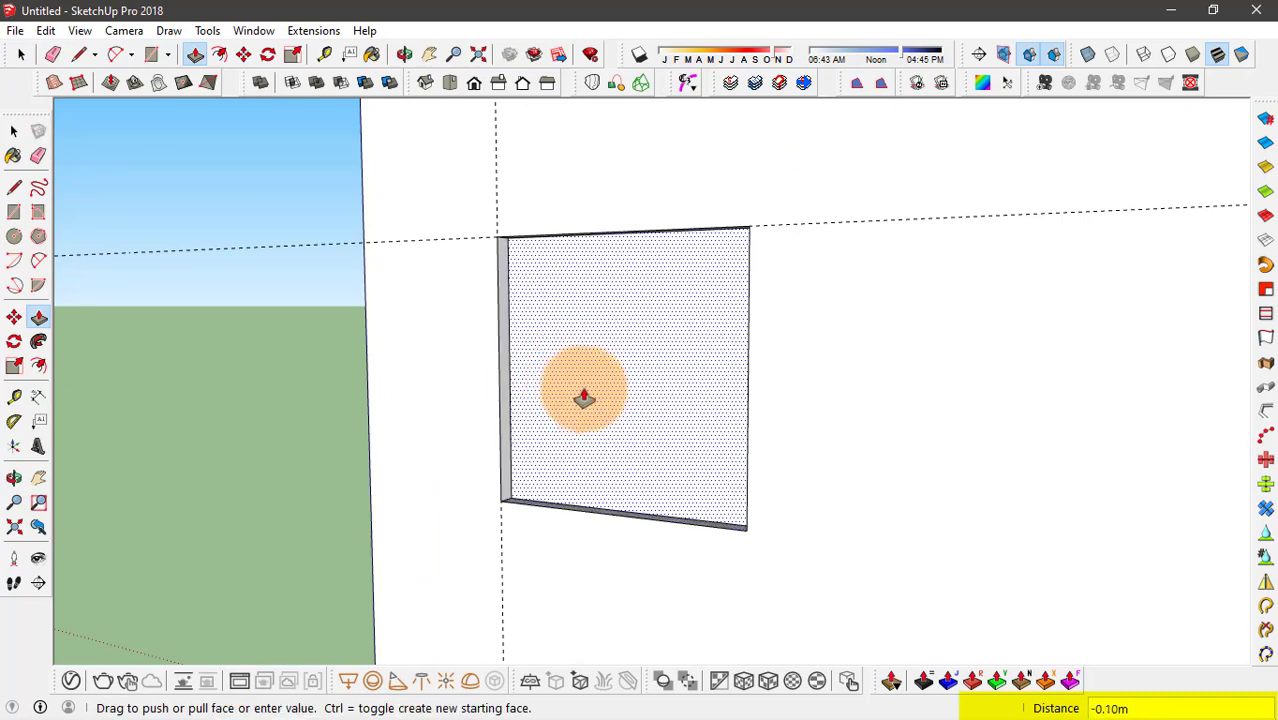
{"action": "left_click", "coordinate": [585, 345]}
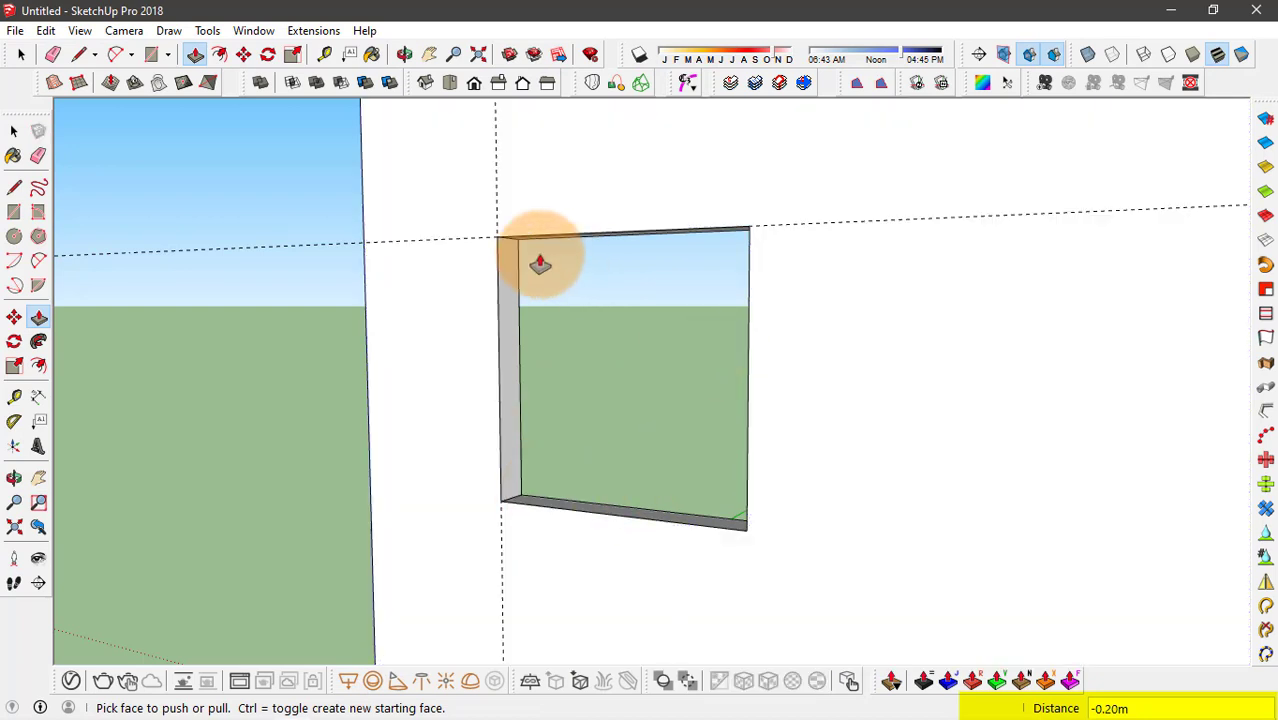
{"action": "key", "text": "space"}
Select the inner side faces of the window opening and start making them into a component
{"action": "middle_click_drag", "start_coordinate": [540, 262], "coordinate": [488, 572]}
{"action": "scroll", "coordinate": [472, 612], "scroll_direction": "up", "scroll_amount": 3}
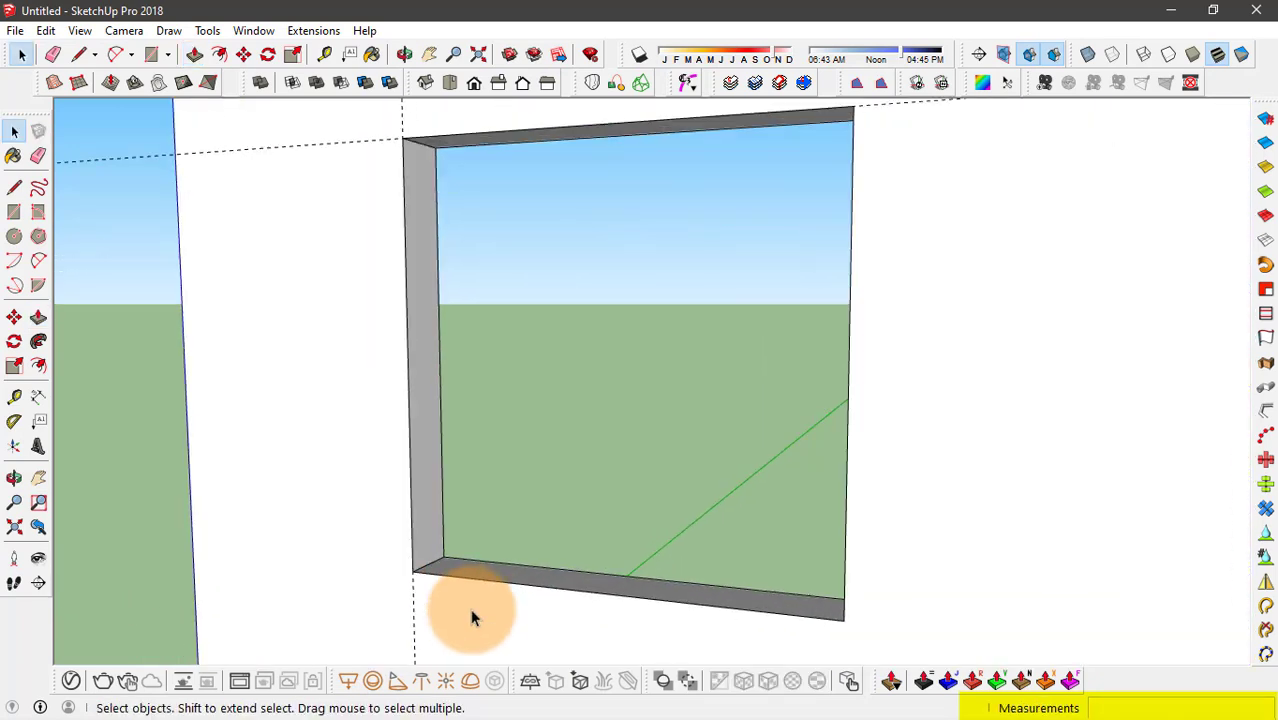
{"action": "left_click", "coordinate": [413, 471]}
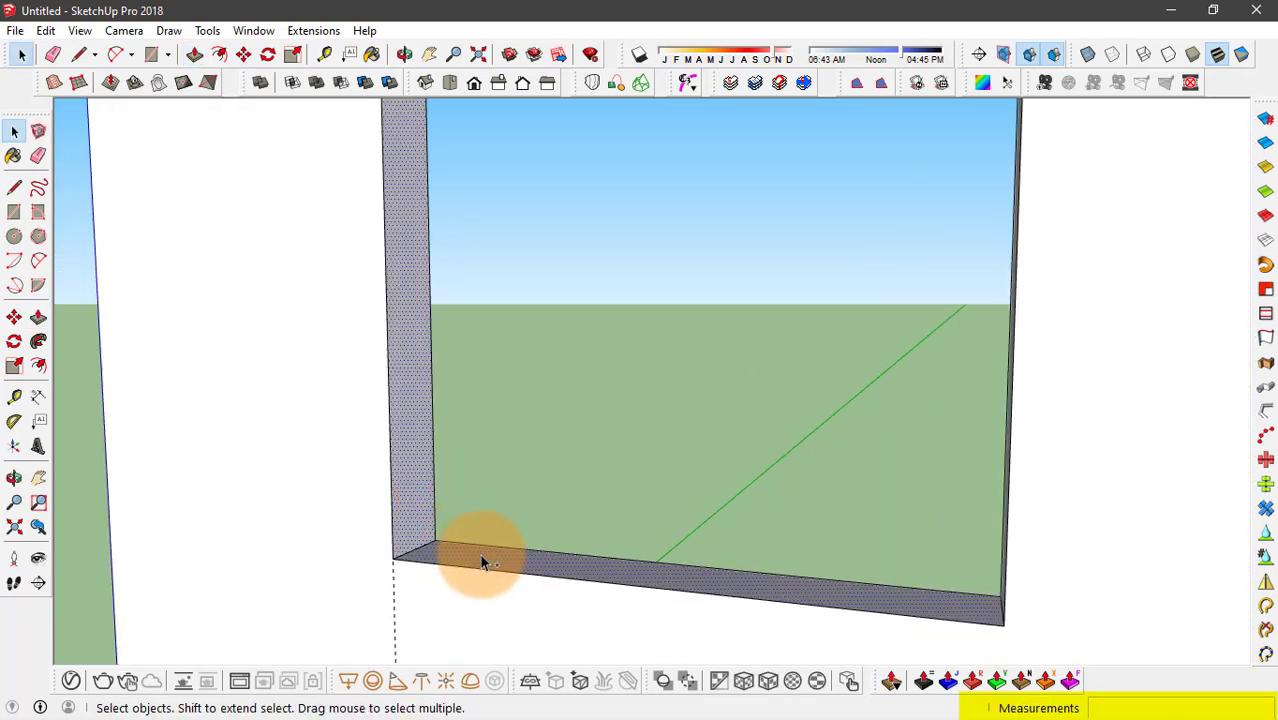
{"action": "scroll", "coordinate": [468, 542], "scroll_direction": "down", "scroll_amount": 3}
{"action": "middle_click_drag", "start_coordinate": [585, 420], "coordinate": [669, 389]}
{"action": "scroll", "coordinate": [700, 305], "scroll_direction": "up", "scroll_amount": 2}
{"action": "middle_click_drag", "start_coordinate": [800, 165], "coordinate": [855, 128]}
{"action": "scroll", "coordinate": [830, 197], "scroll_direction": "up", "scroll_amount": 2}
{"action": "left_click", "coordinate": [802, 218]}
{"action": "left_click", "coordinate": [838, 268], "text": "shift"}
{"action": "middle_click_drag", "start_coordinate": [838, 242], "coordinate": [338, 373]}
{"action": "right_click", "coordinate": [266, 353]}
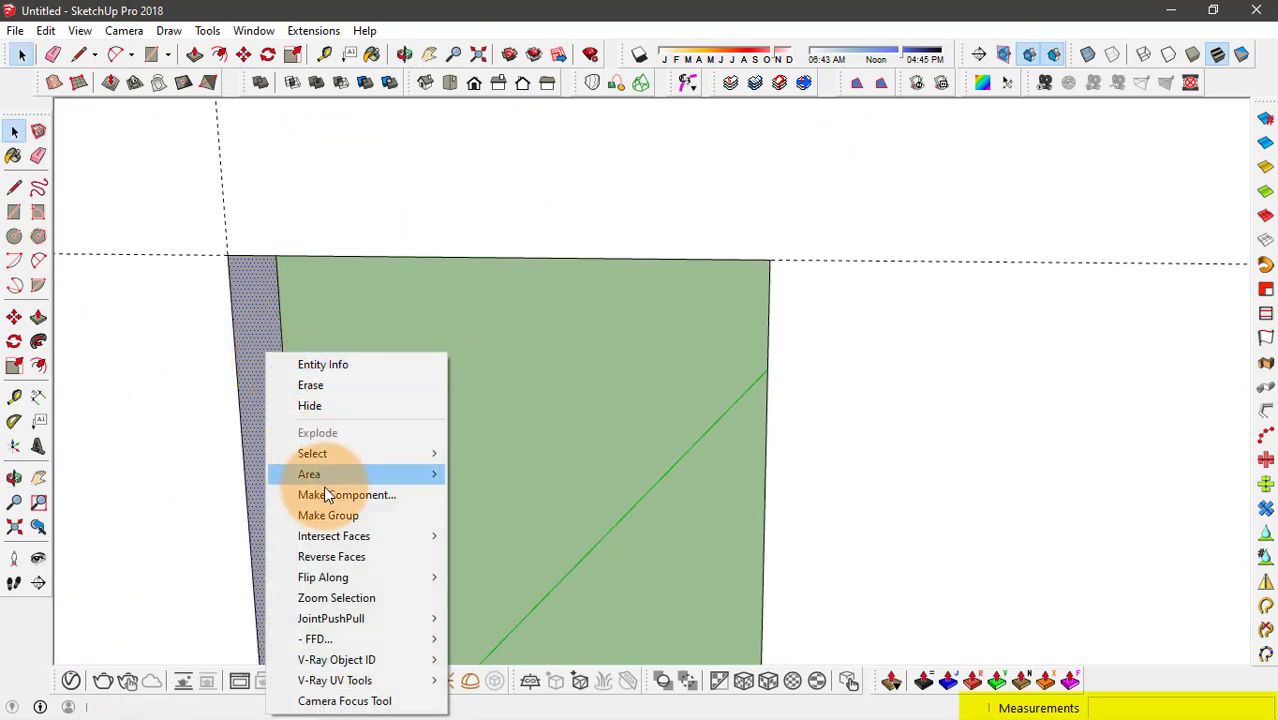
{"action": "left_click", "coordinate": [395, 494]}
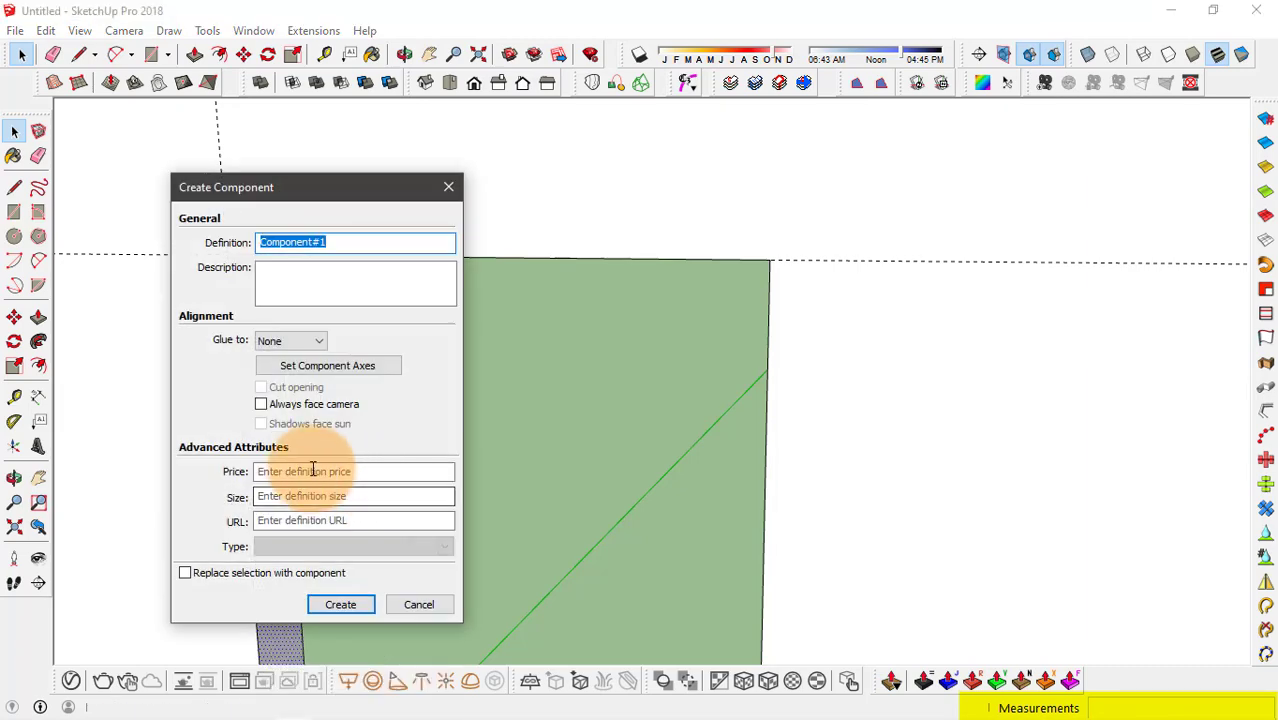
Set the component to glue to Any, cut an opening and replace the selection with the component
{"action": "left_click", "coordinate": [270, 340]}
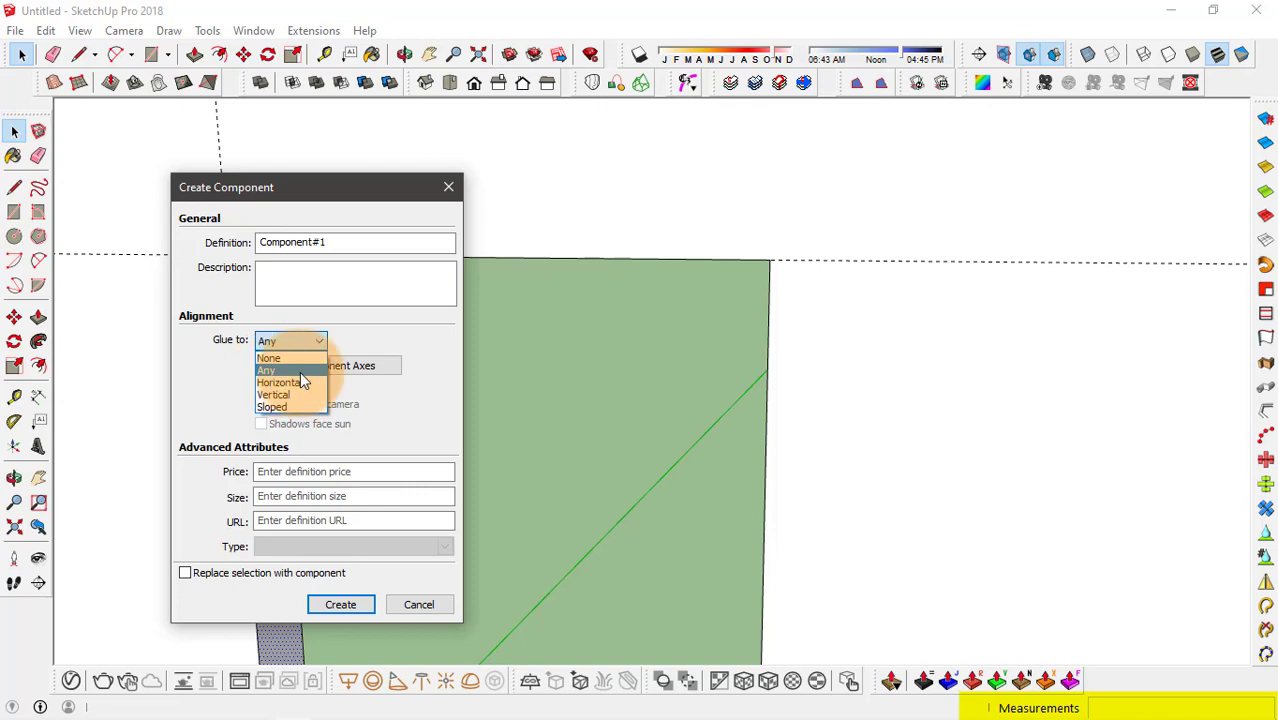
{"action": "left_click", "coordinate": [292, 342]}
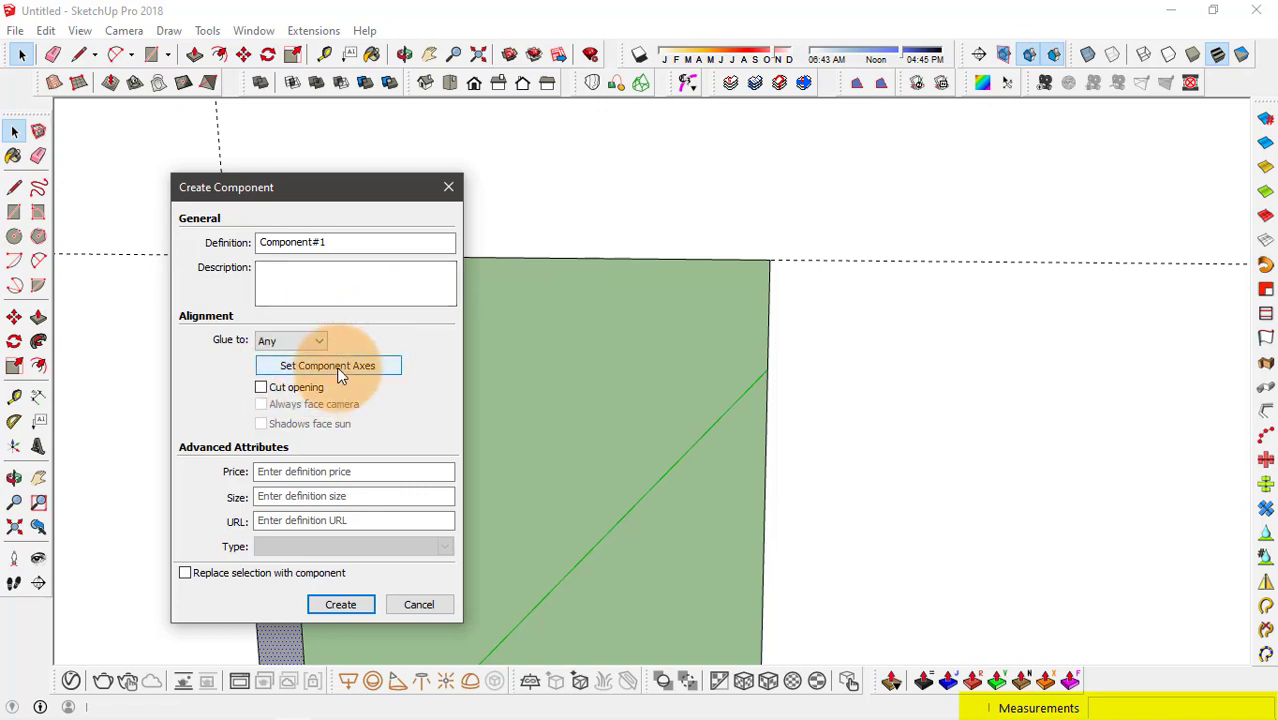
{"action": "left_click", "coordinate": [259, 387]}
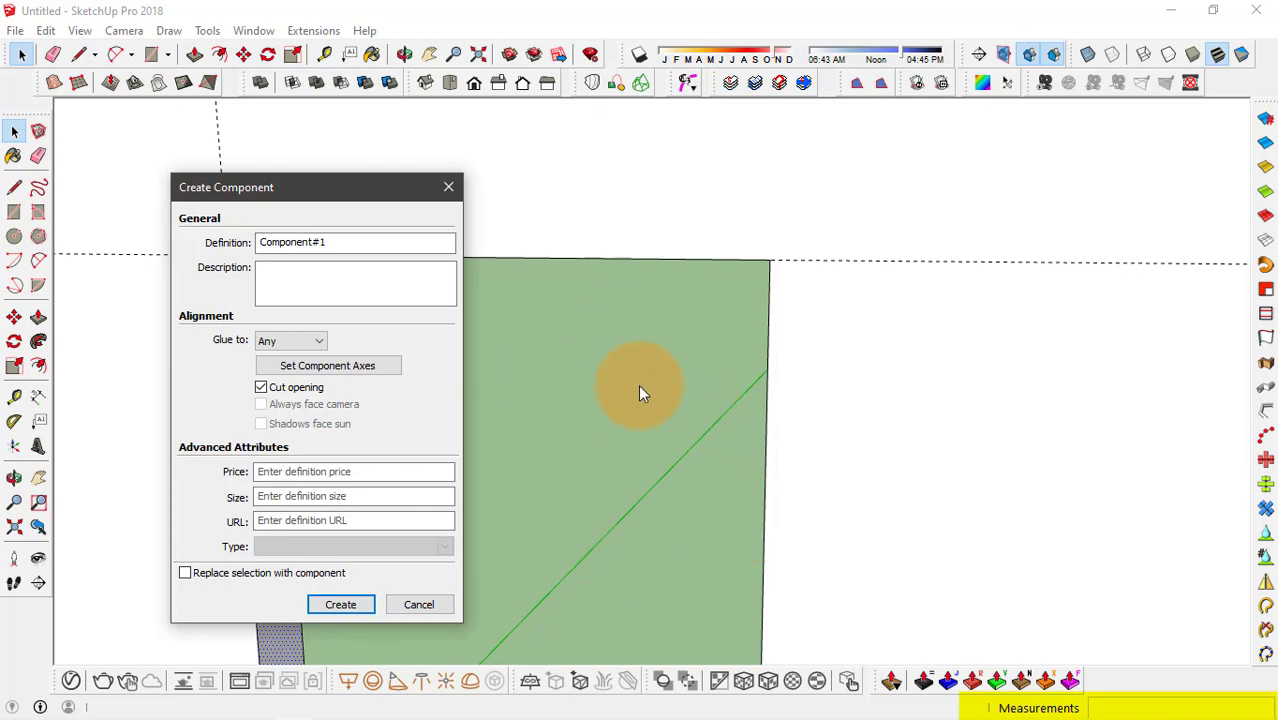
{"action": "left_click", "coordinate": [200, 572]}
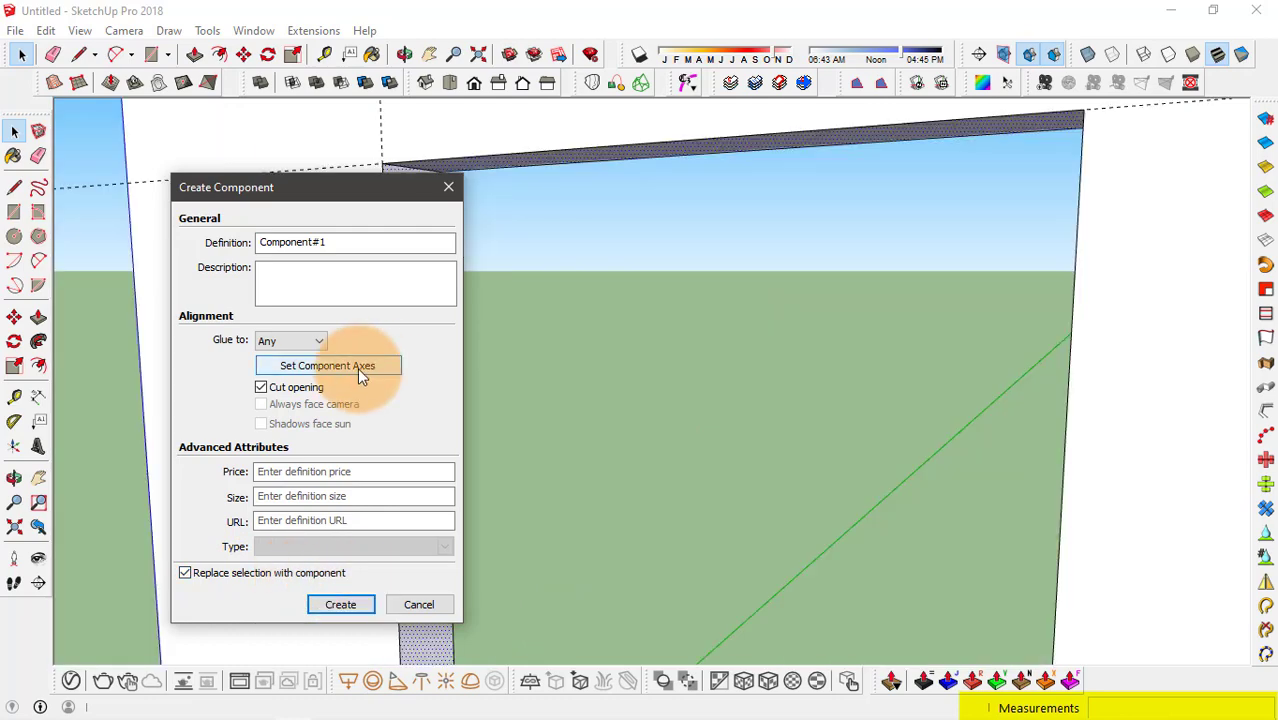
Set the component's origin at the opening's lower-left front corner, red along the bottom edge and green up the left edge, and create the component
{"action": "left_click", "coordinate": [357, 367]}
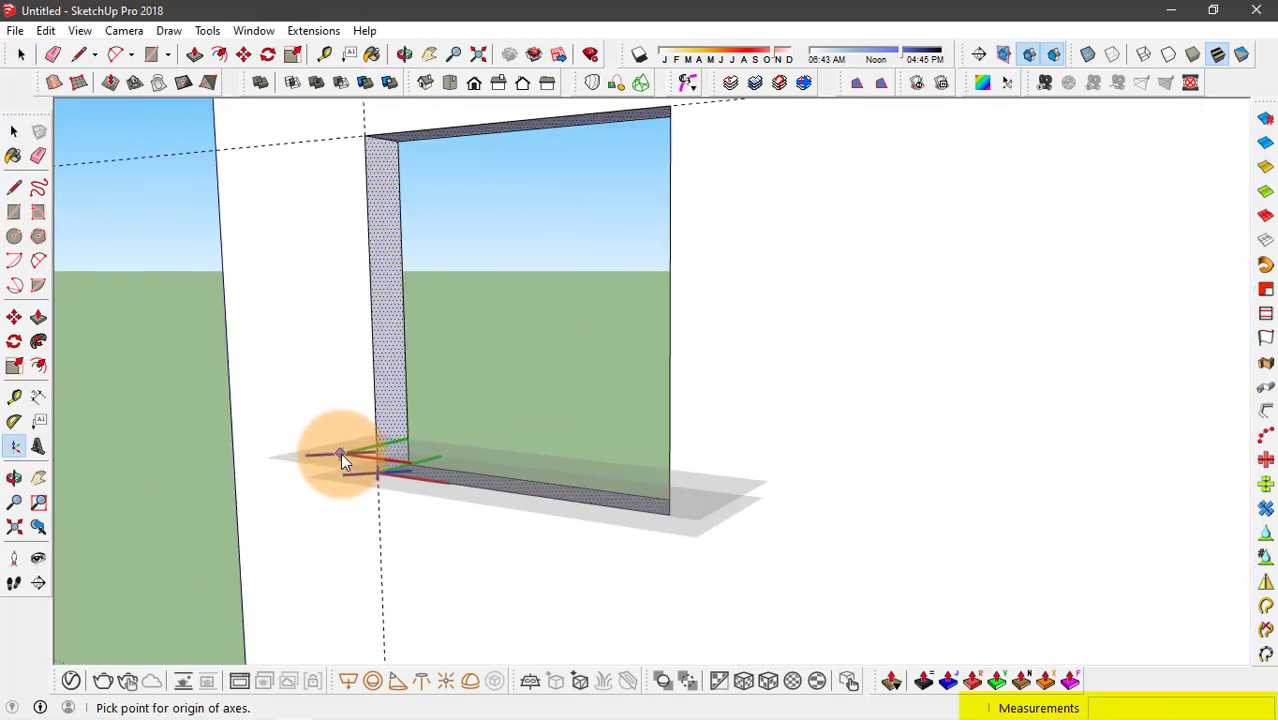
{"action": "scroll", "coordinate": [341, 456], "scroll_direction": "up", "scroll_amount": 2}
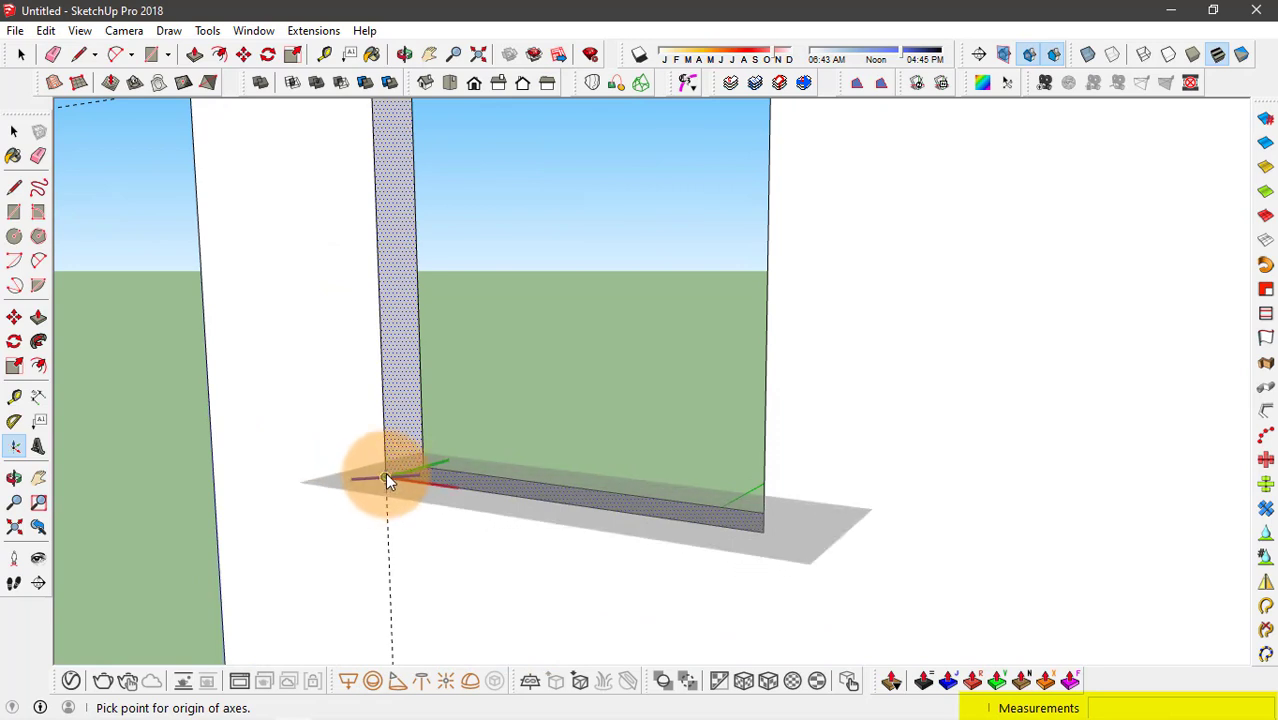
{"action": "scroll", "coordinate": [388, 477], "scroll_direction": "up", "scroll_amount": 1}
{"action": "left_click", "coordinate": [386, 477]}
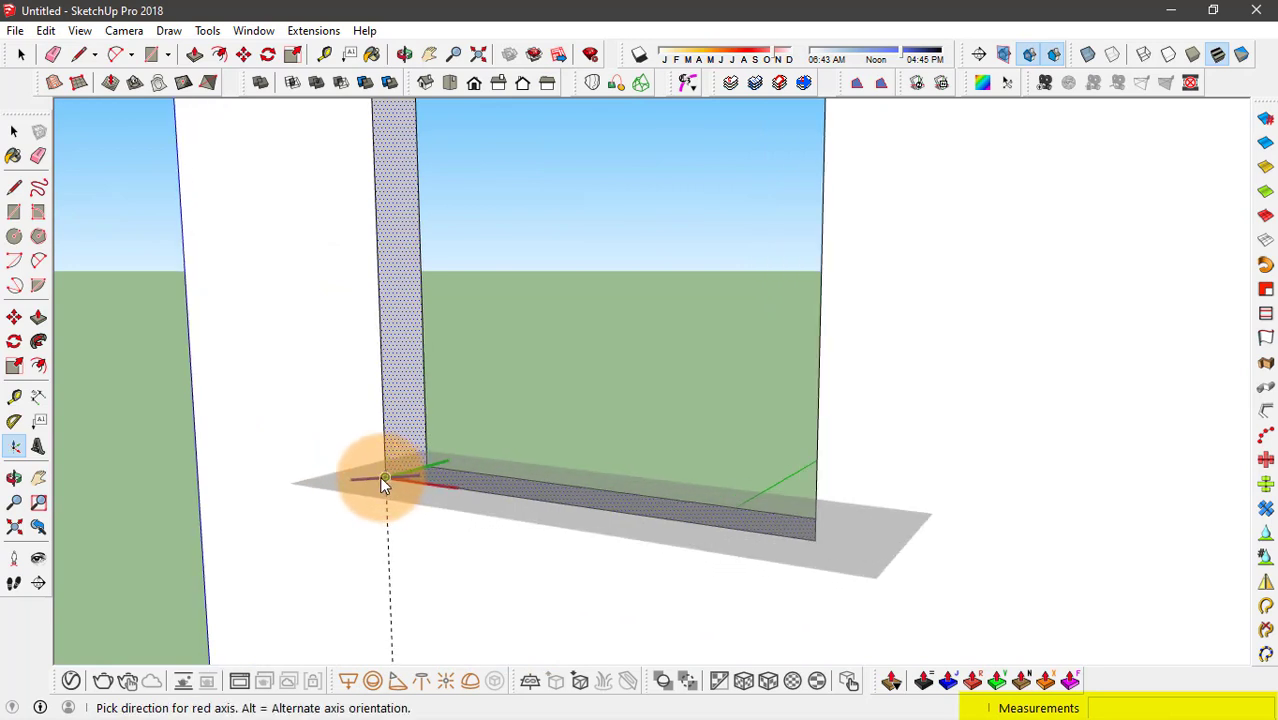
{"action": "left_click", "coordinate": [817, 540]}
{"action": "scroll", "coordinate": [744, 546], "scroll_direction": "down", "scroll_amount": 3}
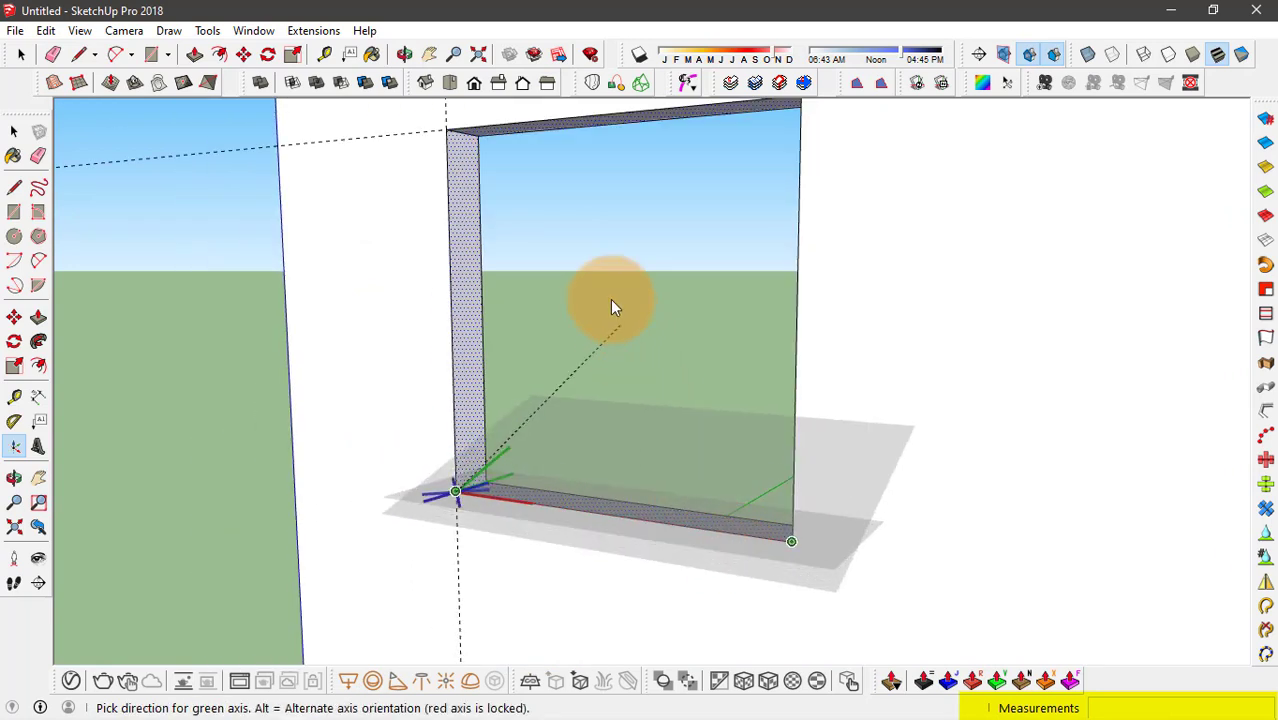
{"action": "scroll", "coordinate": [683, 530], "scroll_direction": "down", "scroll_amount": 1}
{"action": "scroll", "coordinate": [765, 533], "scroll_direction": "up", "scroll_amount": 1}
{"action": "scroll", "coordinate": [761, 531], "scroll_direction": "down", "scroll_amount": 1}
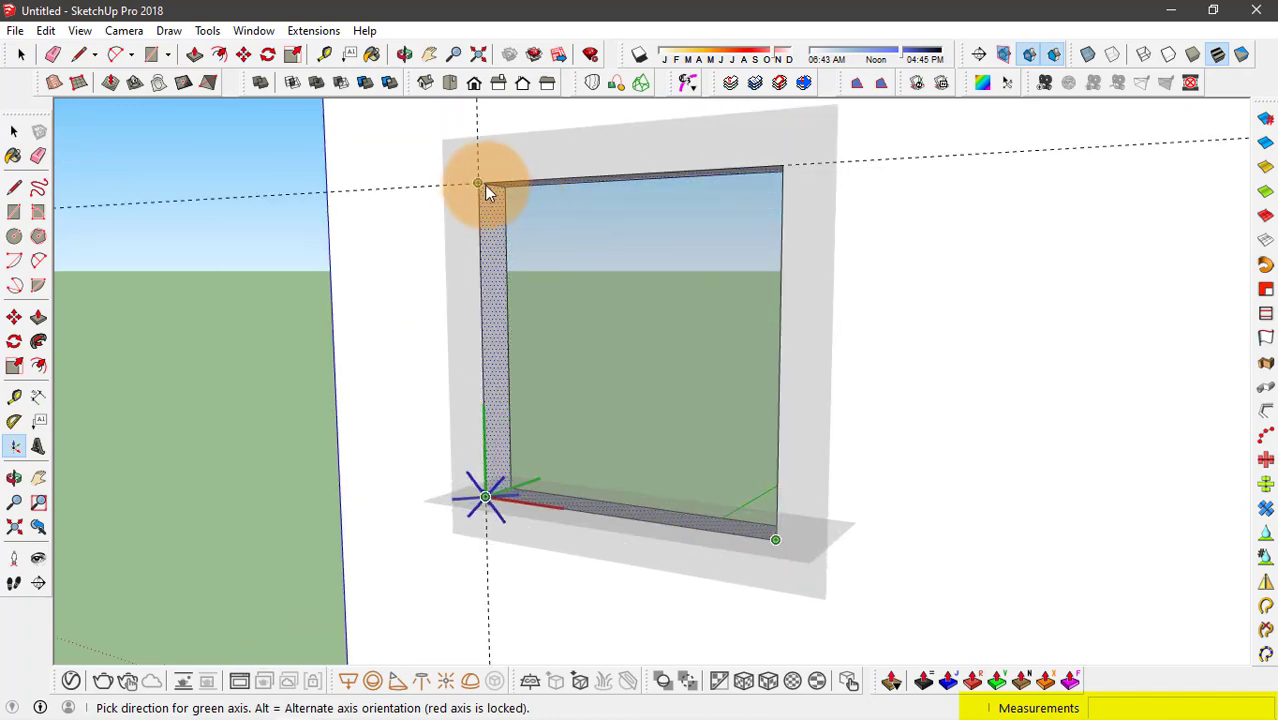
{"action": "left_click", "coordinate": [479, 185]}
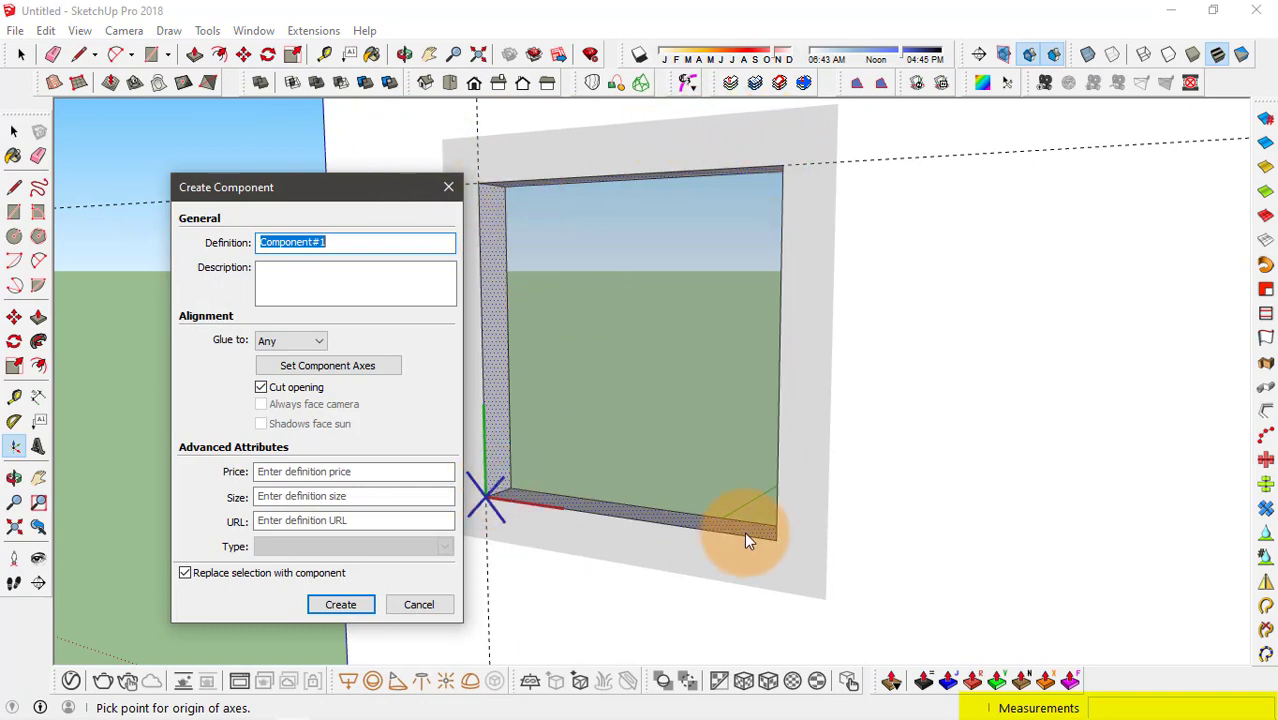
{"action": "left_click", "coordinate": [340, 605]}
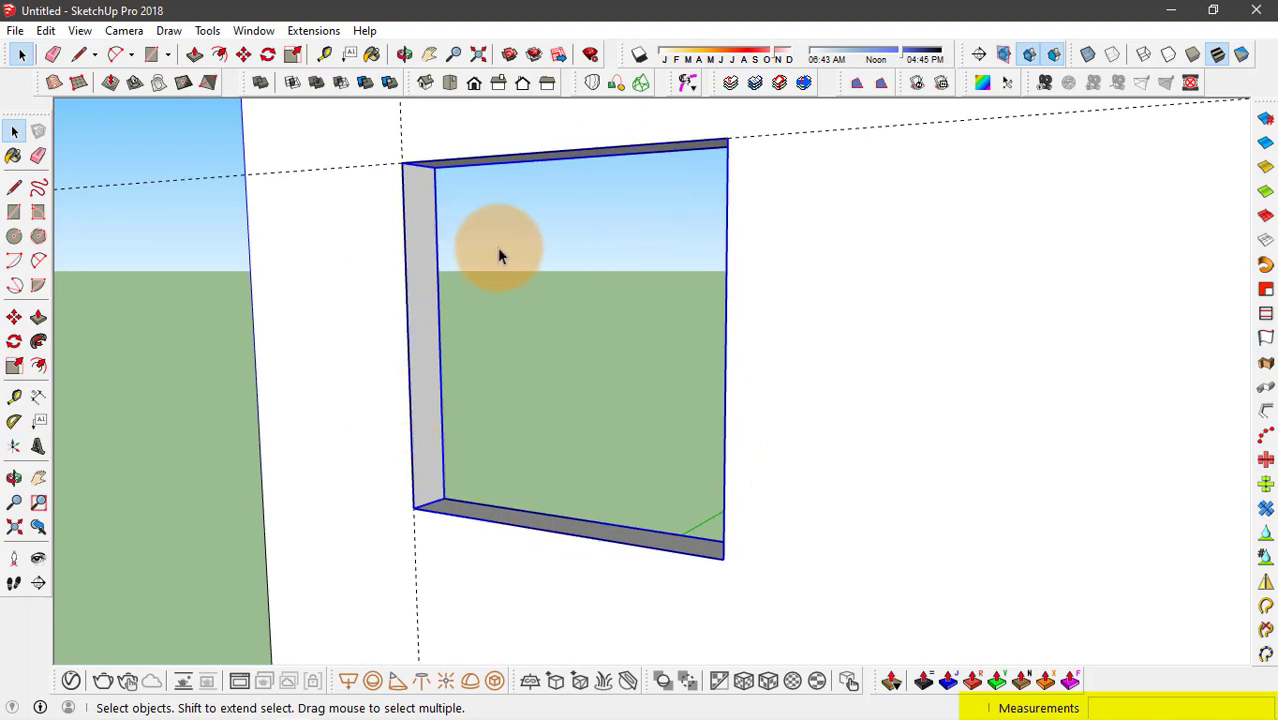
Place an instance of the window component from the model's component library on the wall beside the existing opening
{"action": "key", "text": "b"}
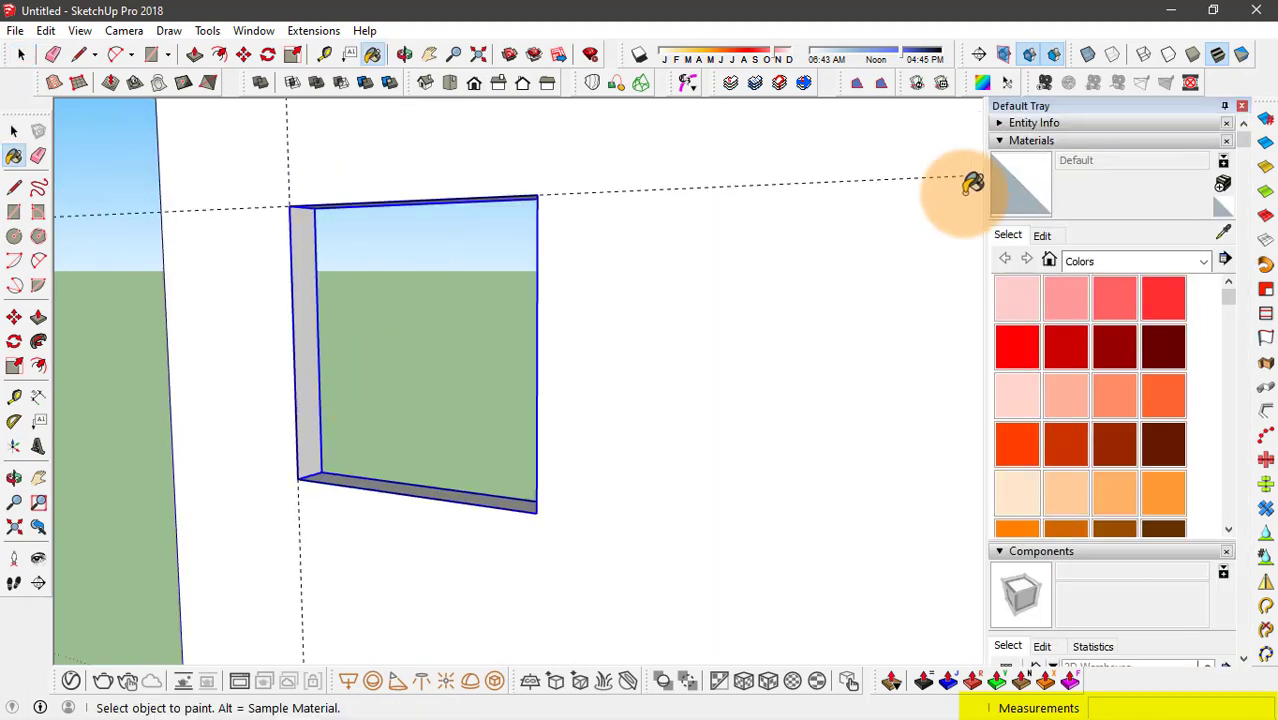
{"action": "left_click", "coordinate": [1014, 142]}
{"action": "left_click", "coordinate": [1007, 160]}
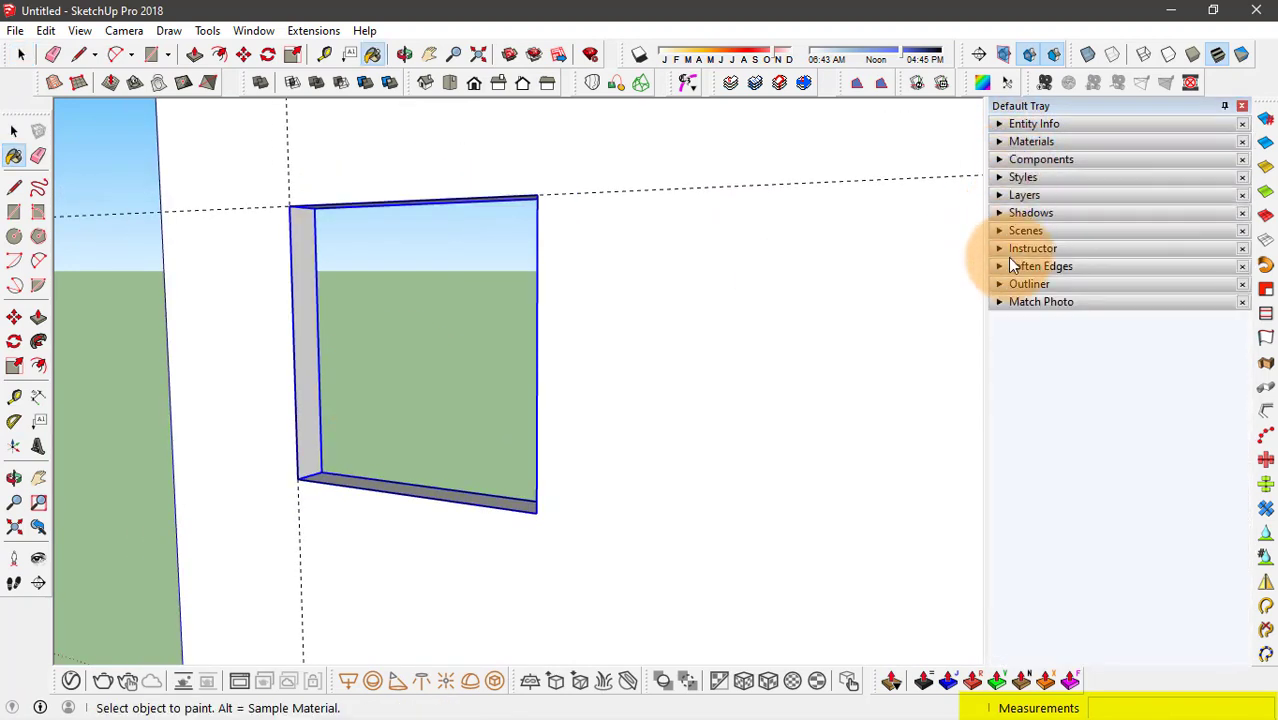
{"action": "left_click", "coordinate": [1036, 160]}
{"action": "left_click", "coordinate": [1007, 320]}
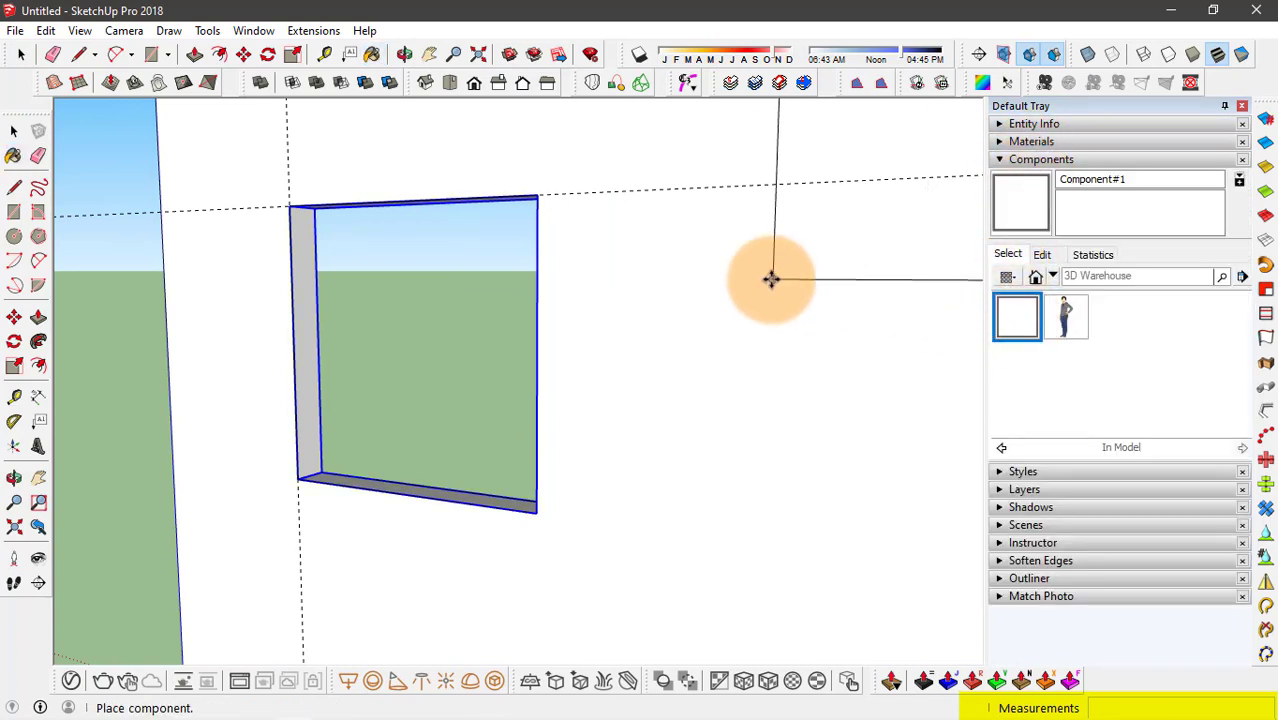
{"action": "scroll", "coordinate": [543, 330], "scroll_direction": "down", "scroll_amount": 1}
{"action": "scroll", "coordinate": [543, 330], "scroll_direction": "down", "scroll_amount": 1}
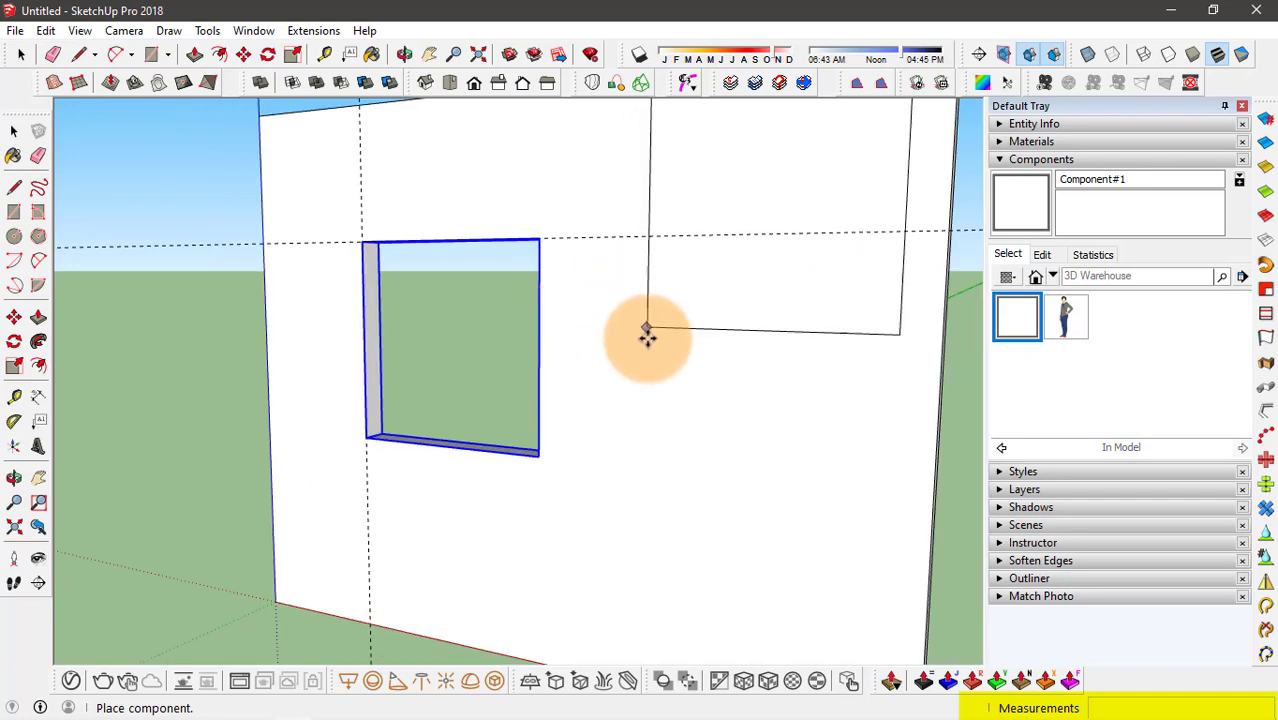
{"action": "middle_click_drag", "start_coordinate": [633, 471], "coordinate": [559, 466]}
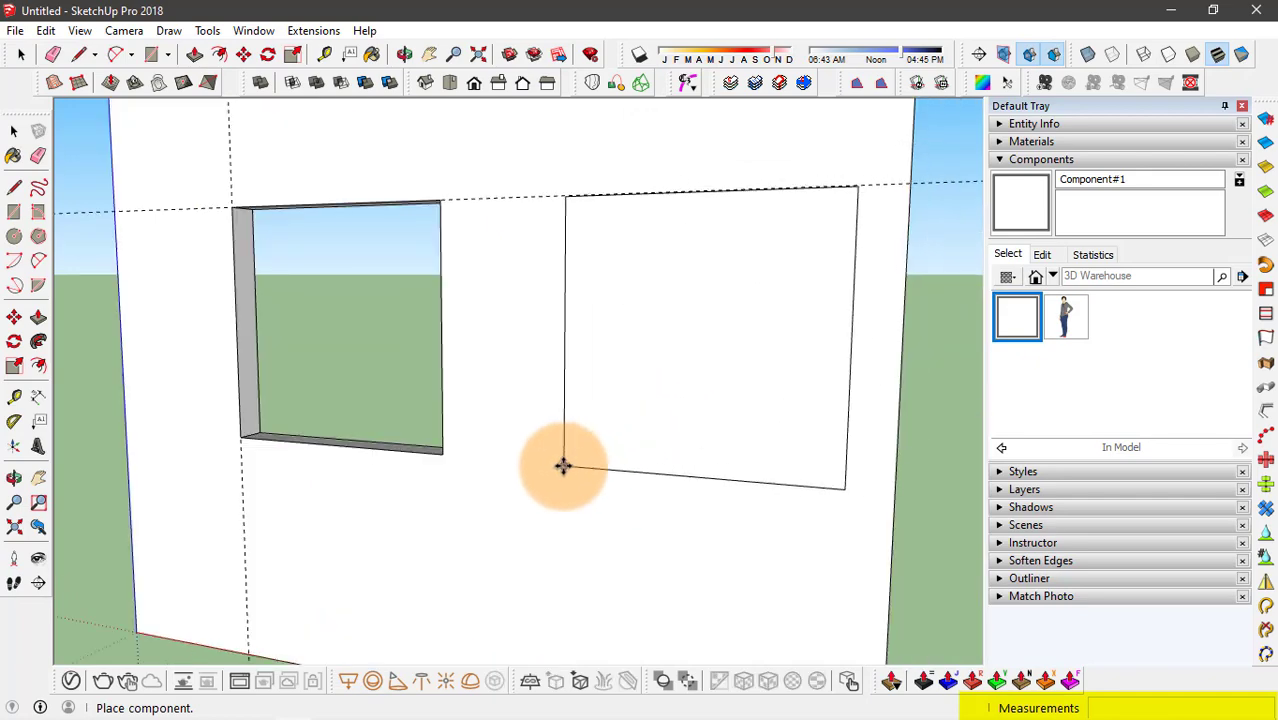
{"action": "left_click", "coordinate": [559, 466]}
{"action": "middle_click_drag", "start_coordinate": [591, 412], "coordinate": [528, 434]}
{"action": "key", "text": "space"}
Examine the placed window component from both sides of the wall to check how far its opening cuts through
{"action": "scroll", "coordinate": [555, 412], "scroll_direction": "up", "scroll_amount": 2}
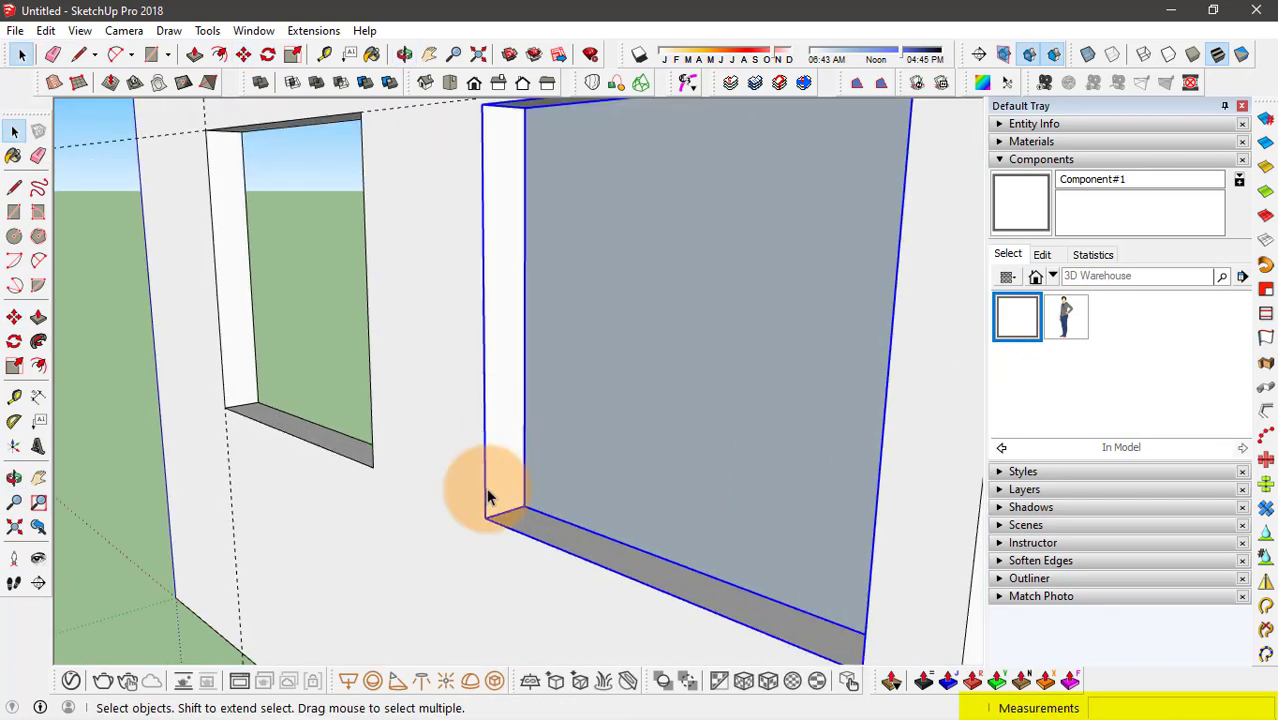
{"action": "scroll", "coordinate": [452, 326], "scroll_direction": "down", "scroll_amount": 1}
{"action": "middle_click_drag", "start_coordinate": [715, 366], "coordinate": [400, 260]}
{"action": "middle_click_drag", "start_coordinate": [414, 368], "coordinate": [645, 403]}
{"action": "scroll", "coordinate": [295, 256], "scroll_direction": "up", "scroll_amount": 1}
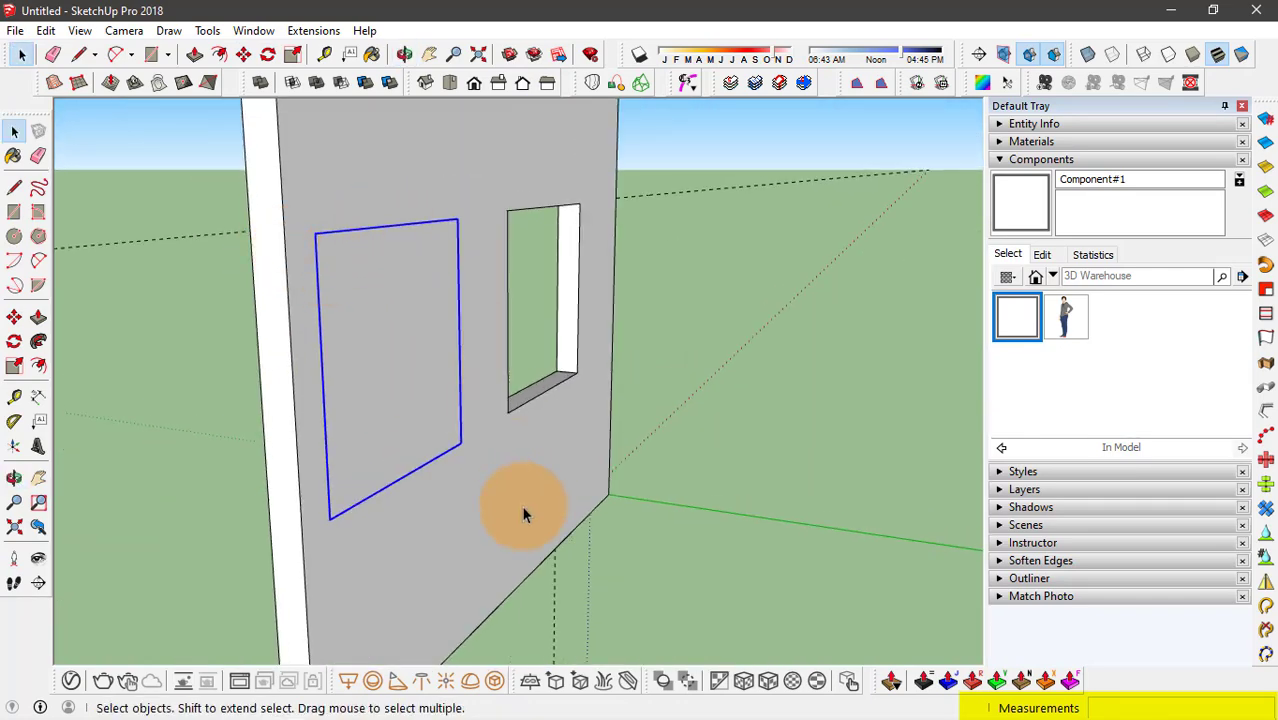
{"action": "middle_click_drag", "start_coordinate": [443, 473], "coordinate": [309, 225]}
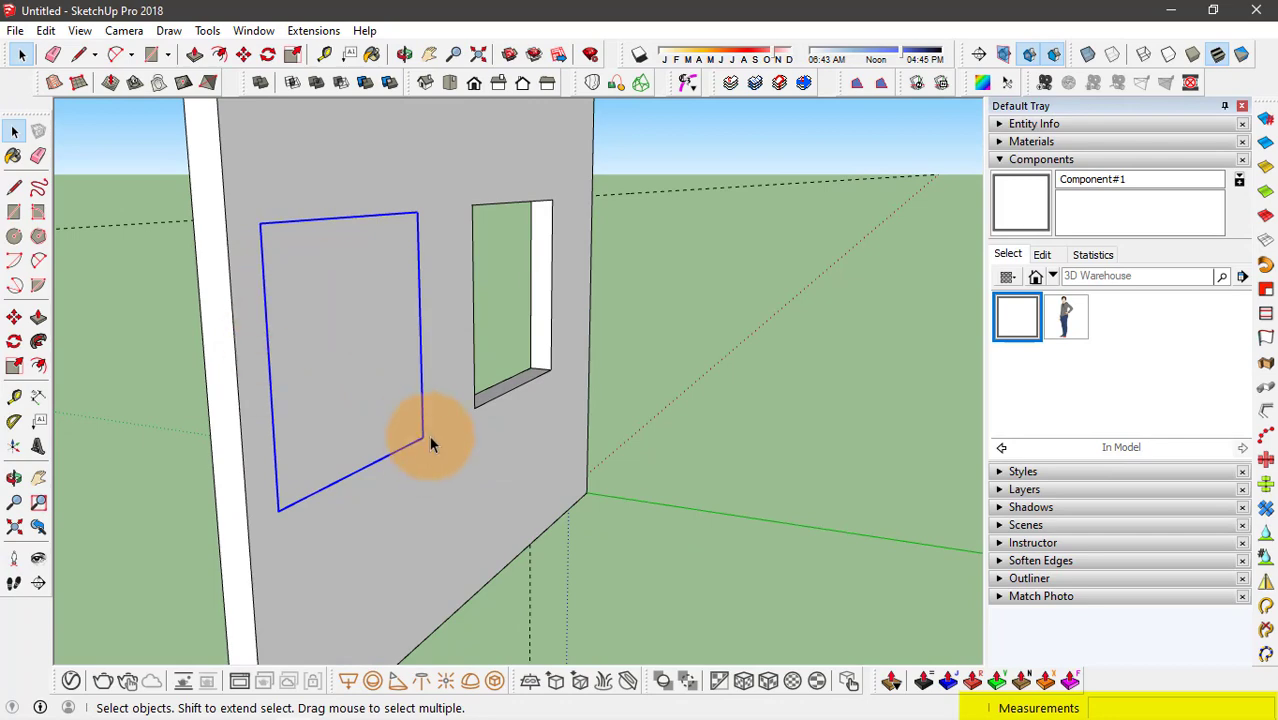
{"action": "middle_click_drag", "start_coordinate": [430, 368], "coordinate": [733, 408]}
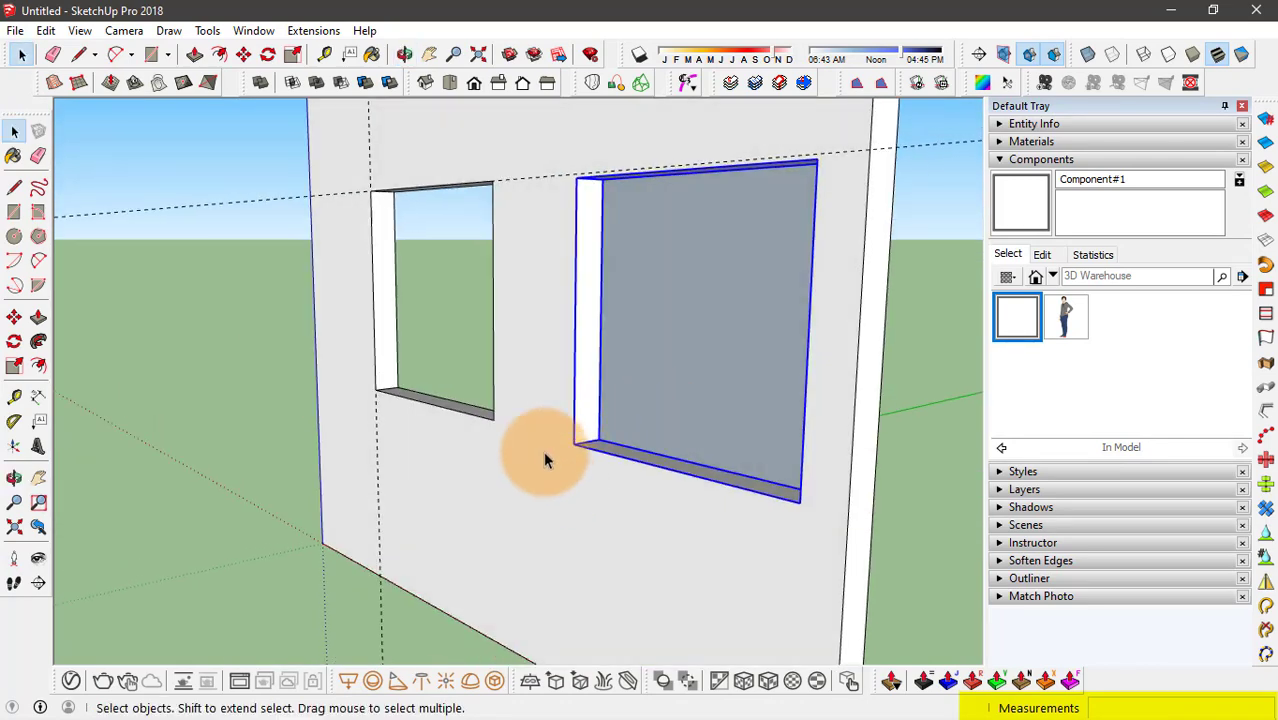
{"action": "middle_click_drag", "start_coordinate": [541, 444], "coordinate": [573, 402]}
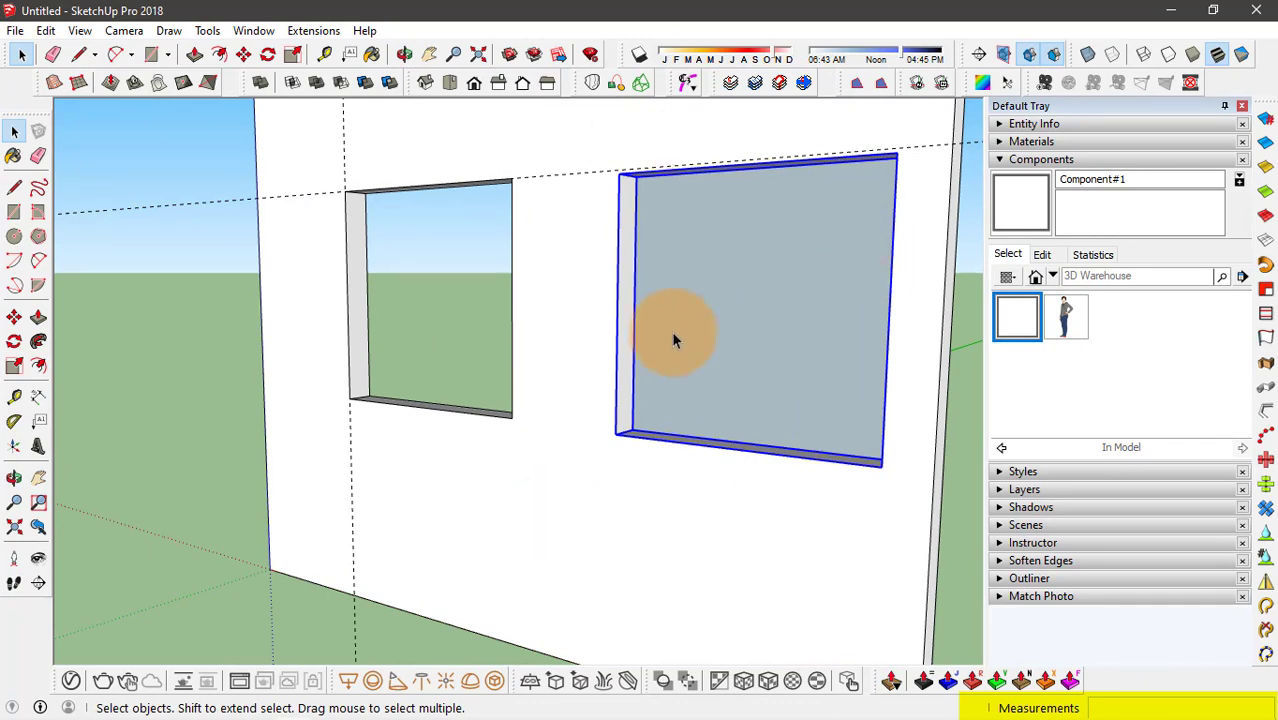
Delete the placed window instance and remove the Component#1 definition with all its instances from the model
{"action": "key", "text": "Delete"}
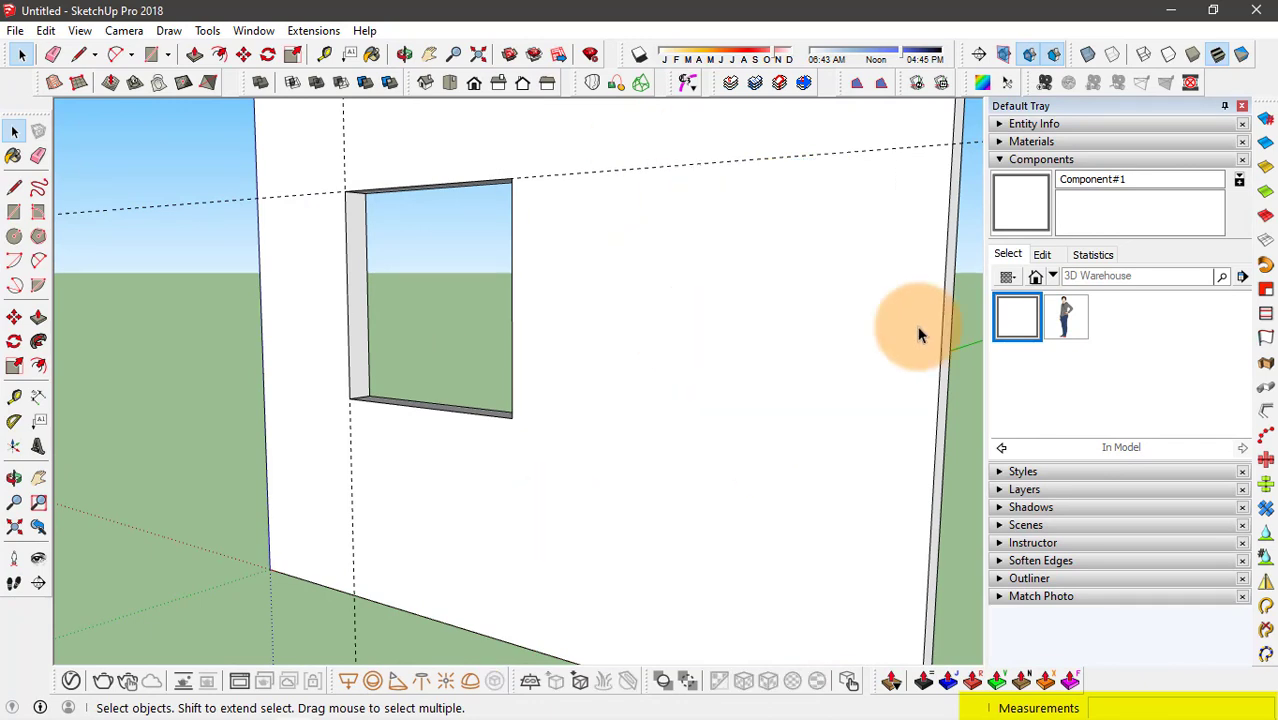
{"action": "right_click", "coordinate": [1023, 318]}
{"action": "left_click", "coordinate": [1110, 351]}
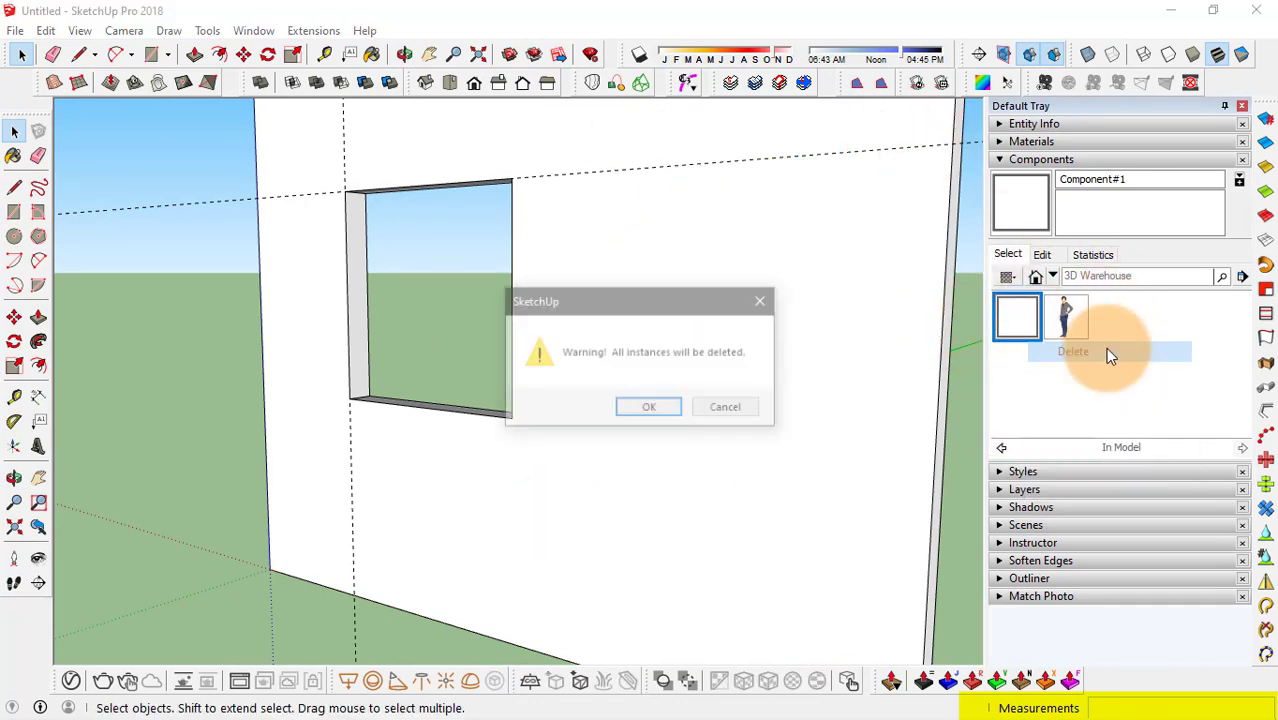
{"action": "left_click", "coordinate": [659, 408]}
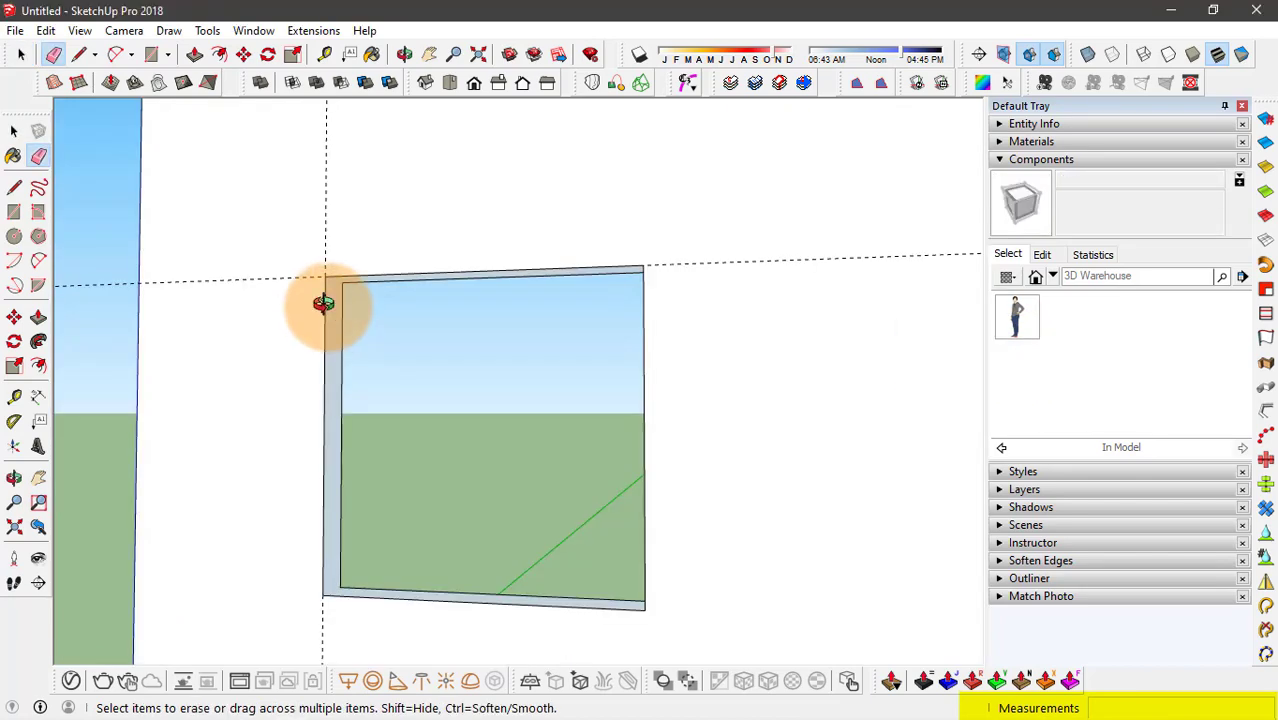
Erase the guide lines and the remaining edges of the old window opening from the wall
{"action": "scroll", "coordinate": [322, 306], "scroll_direction": "down", "scroll_amount": 2}
{"action": "middle_click_drag", "start_coordinate": [325, 308], "coordinate": [300, 356]}
{"action": "scroll", "coordinate": [302, 348], "scroll_direction": "up", "scroll_amount": 2}
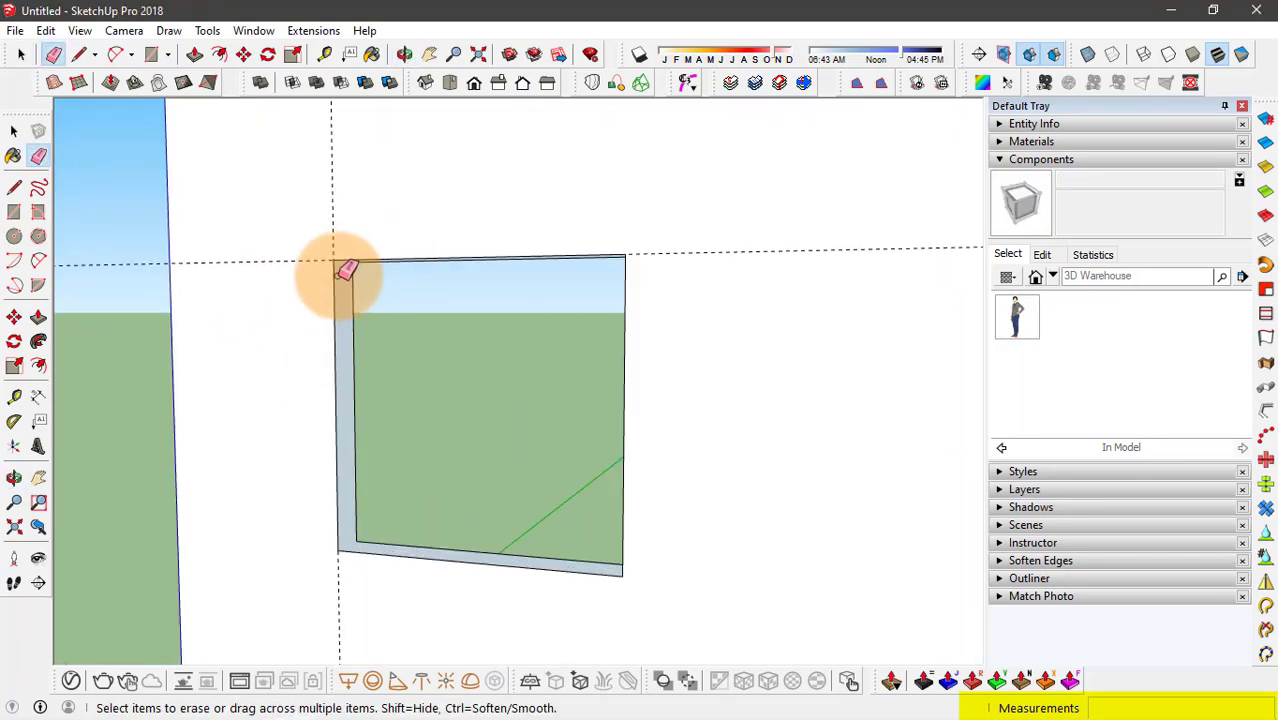
{"action": "scroll", "coordinate": [340, 268], "scroll_direction": "up", "scroll_amount": 3}
{"action": "left_click_drag", "start_coordinate": [340, 254], "coordinate": [334, 282]}
{"action": "scroll", "coordinate": [337, 284], "scroll_direction": "down", "scroll_amount": 2}
{"action": "left_click_drag", "start_coordinate": [628, 388], "coordinate": [529, 528]}
{"action": "middle_click_drag", "start_coordinate": [404, 422], "coordinate": [408, 442]}
{"action": "left_click_drag", "start_coordinate": [422, 582], "coordinate": [380, 530]}
{"action": "middle_click_drag", "start_coordinate": [270, 340], "coordinate": [575, 328]}
{"action": "middle_click_drag", "start_coordinate": [285, 312], "coordinate": [736, 319]}
{"action": "scroll", "coordinate": [688, 294], "scroll_direction": "up", "scroll_amount": 2}
{"action": "left_click_drag", "start_coordinate": [630, 298], "coordinate": [498, 458]}
{"action": "left_click_drag", "start_coordinate": [748, 354], "coordinate": [636, 530]}
{"action": "middle_click_drag", "start_coordinate": [753, 422], "coordinate": [316, 404]}
{"action": "scroll", "coordinate": [717, 366], "scroll_direction": "down", "scroll_amount": 2}
{"action": "middle_click_drag", "start_coordinate": [717, 366], "coordinate": [260, 342]}
{"action": "scroll", "coordinate": [190, 362], "scroll_direction": "up", "scroll_amount": 3}
{"action": "middle_click_drag", "start_coordinate": [425, 363], "coordinate": [294, 251]}
{"action": "scroll", "coordinate": [294, 251], "scroll_direction": "down", "scroll_amount": 2}
{"action": "scroll", "coordinate": [480, 200], "scroll_direction": "up", "scroll_amount": 2}
Create guide lines on the wall 1 m below its top edge and 1 m in from its left edge
{"action": "key", "text": "t"}
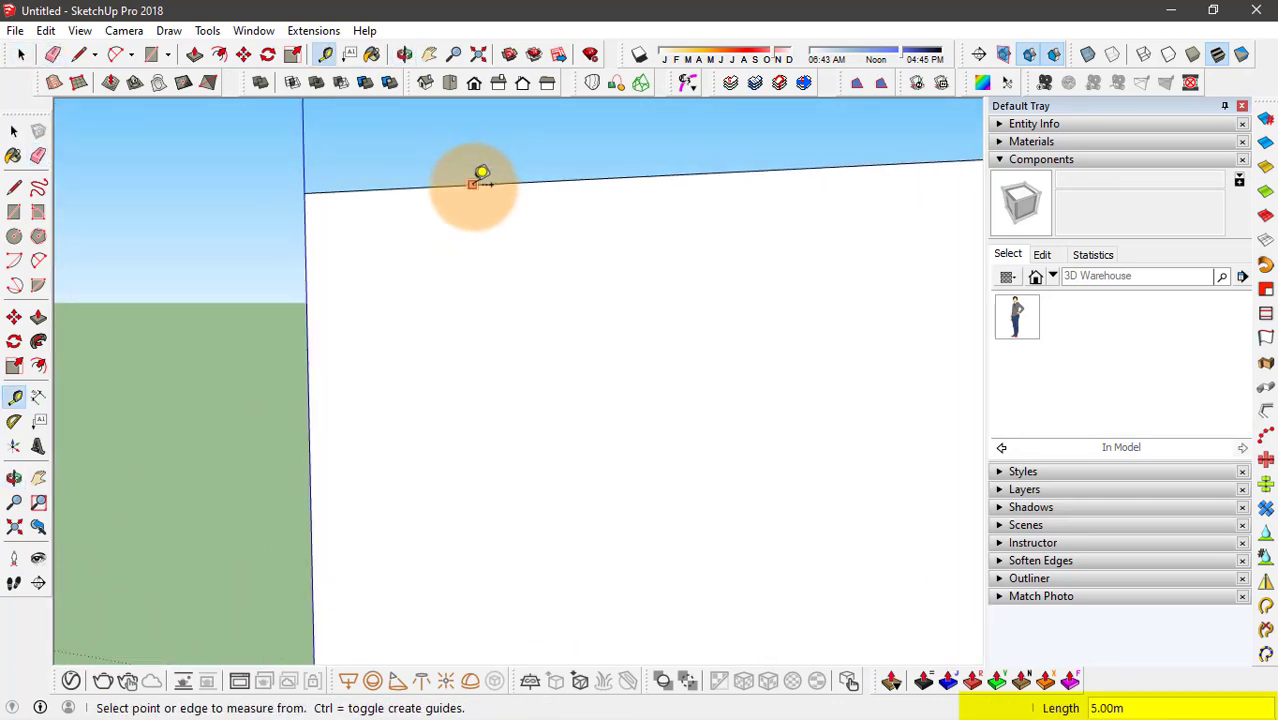
{"action": "left_click", "coordinate": [472, 184]}
{"action": "type", "text": "1"}
{"action": "key", "text": "Return"}
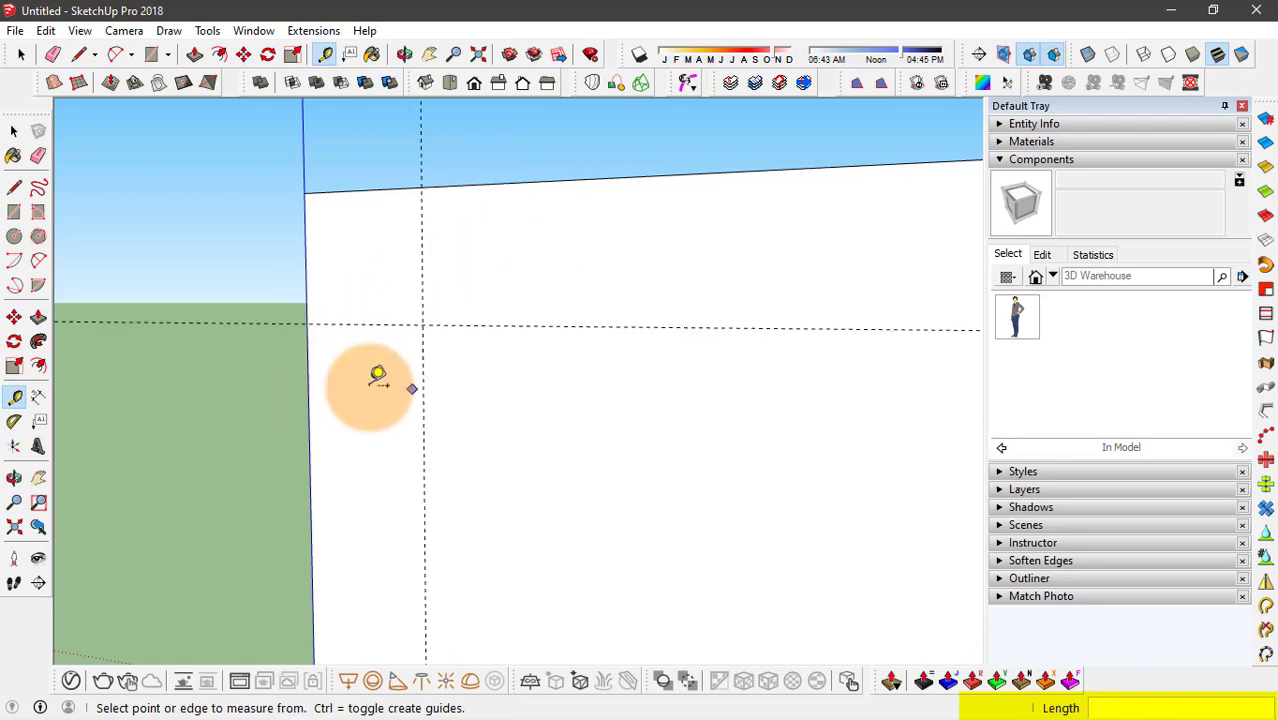
{"action": "left_click", "coordinate": [308, 390]}
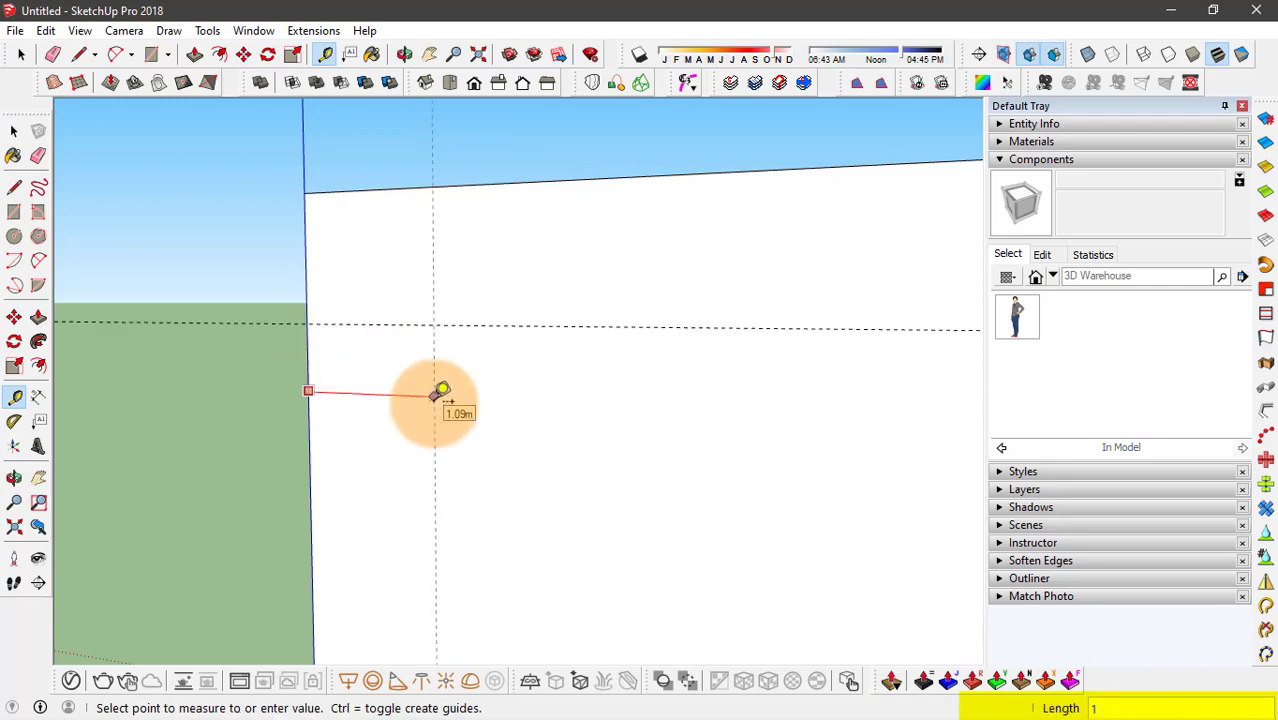
{"action": "key", "text": "Return"}
{"action": "key", "text": "space"}
Draw a 1.5 m wide window rectangle on the wall, down and to the right from the guides' intersection
{"action": "scroll", "coordinate": [590, 430], "scroll_direction": "down", "scroll_amount": 1}
{"action": "scroll", "coordinate": [560, 420], "scroll_direction": "up", "scroll_amount": 2}
{"action": "key", "text": "r"}
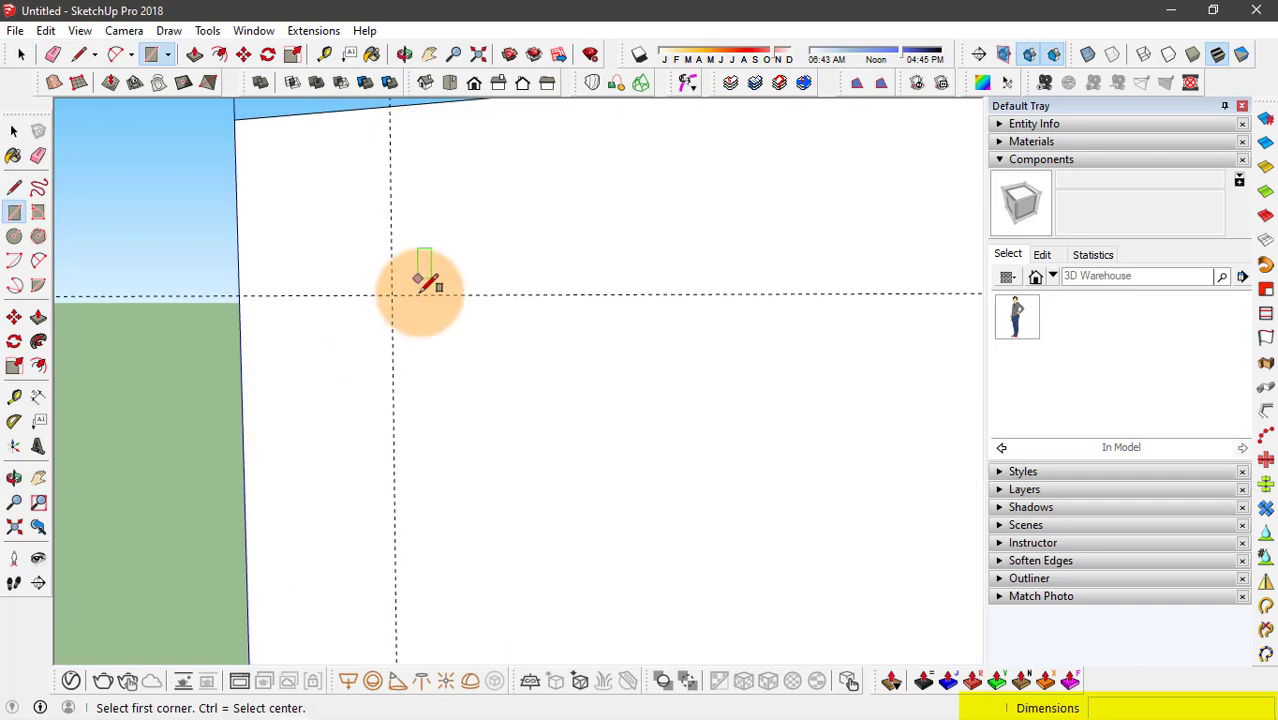
{"action": "scroll", "coordinate": [410, 290], "scroll_direction": "up", "scroll_amount": 2}
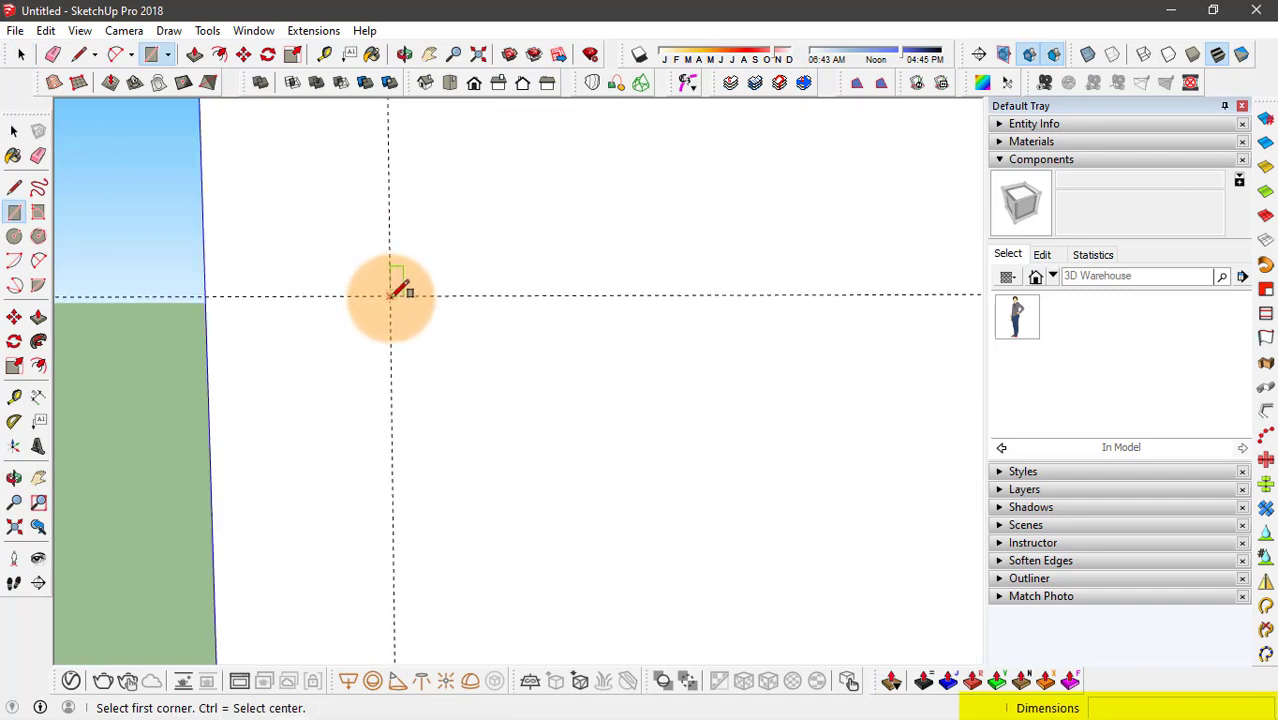
{"action": "left_click", "coordinate": [390, 295]}
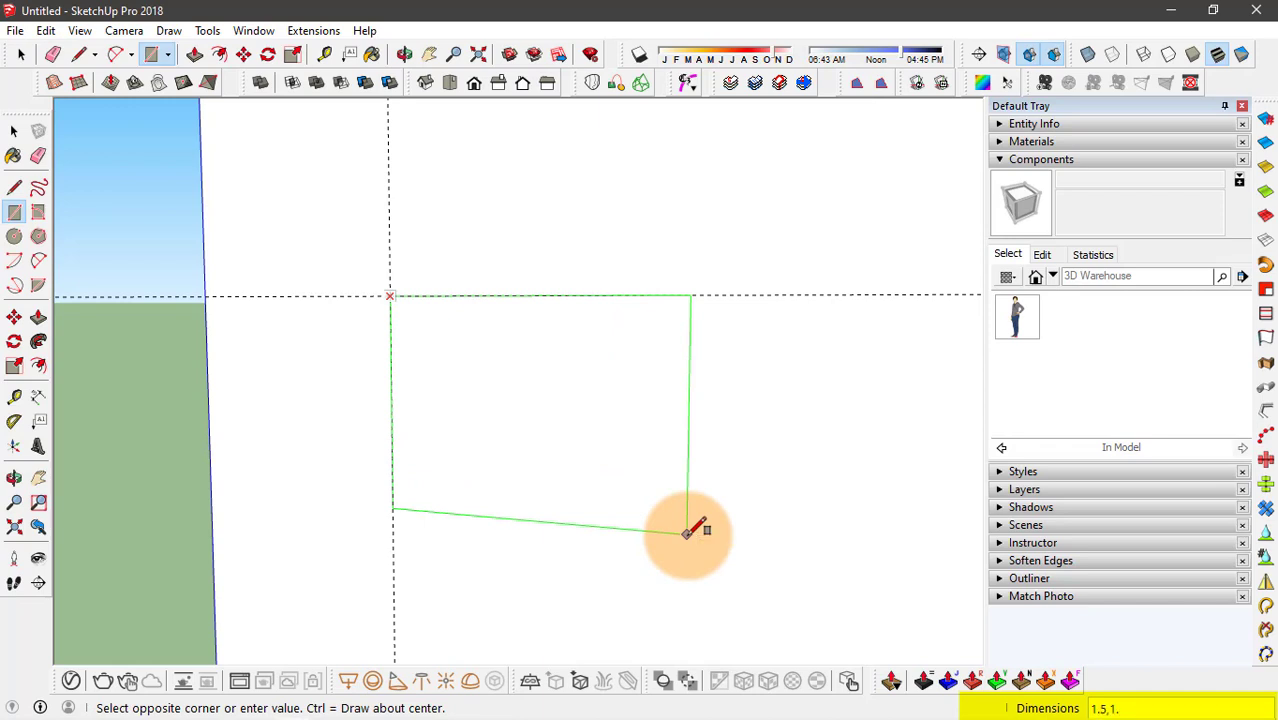
{"action": "left_click", "coordinate": [687, 532]}
{"action": "key", "text": "space"}
Push the window rectangle 0.1 m into the wall to form a recess
{"action": "mouse_move", "coordinate": [499, 430]}
{"action": "middle_mouse_down"}
{"action": "mouse_move", "coordinate": [405, 363]}
{"action": "mouse_move", "coordinate": [692, 503]}
{"action": "mouse_move", "coordinate": [491, 416]}
{"action": "middle_mouse_up"}
{"action": "key", "text": "p"}
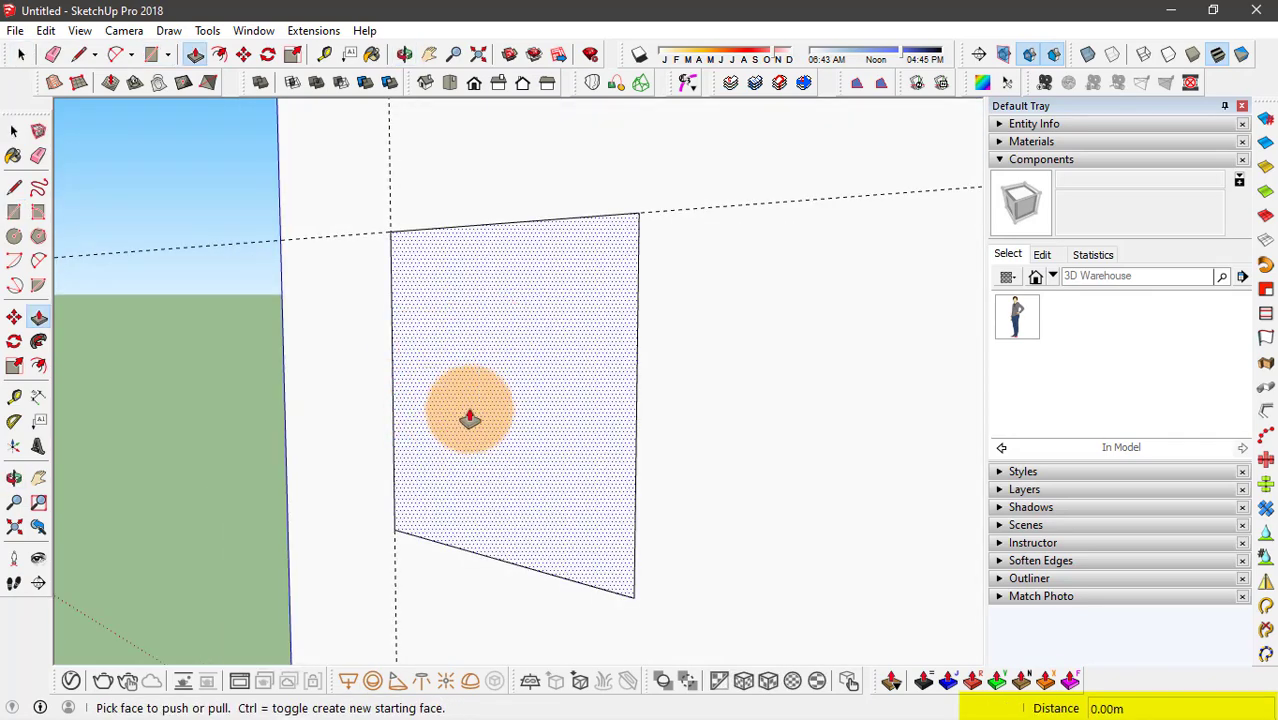
{"action": "left_click", "coordinate": [465, 440]}
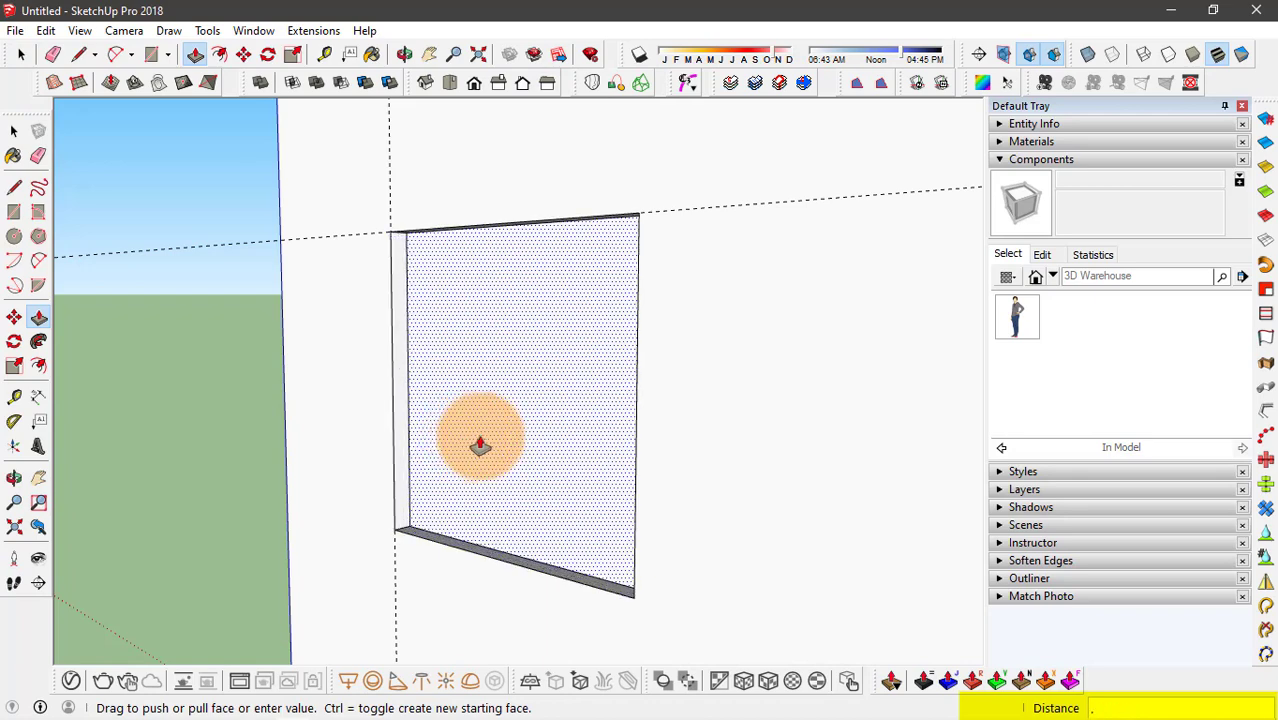
{"action": "type", "text": "1"}
{"action": "key", "text": "Return"}
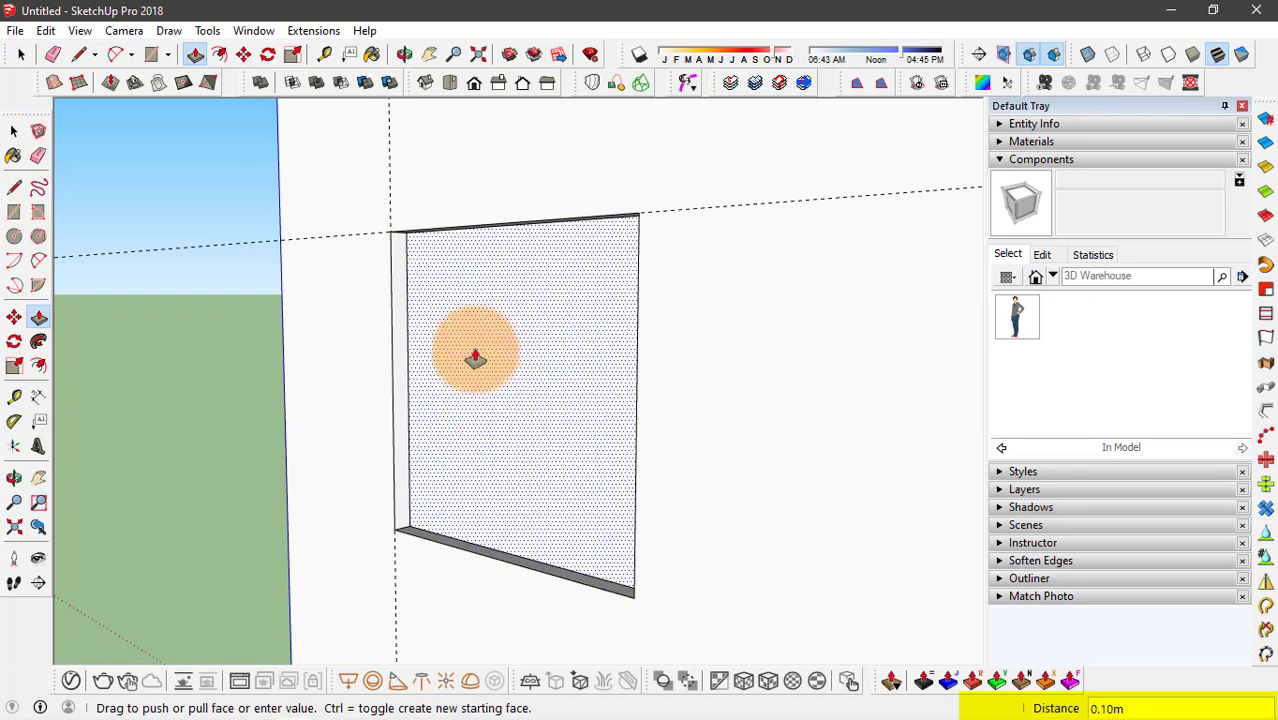
{"action": "middle_click_drag", "start_coordinate": [475, 358], "coordinate": [623, 355]}
{"action": "middle_click_drag", "start_coordinate": [597, 487], "coordinate": [549, 363]}
{"action": "key", "text": "space"}
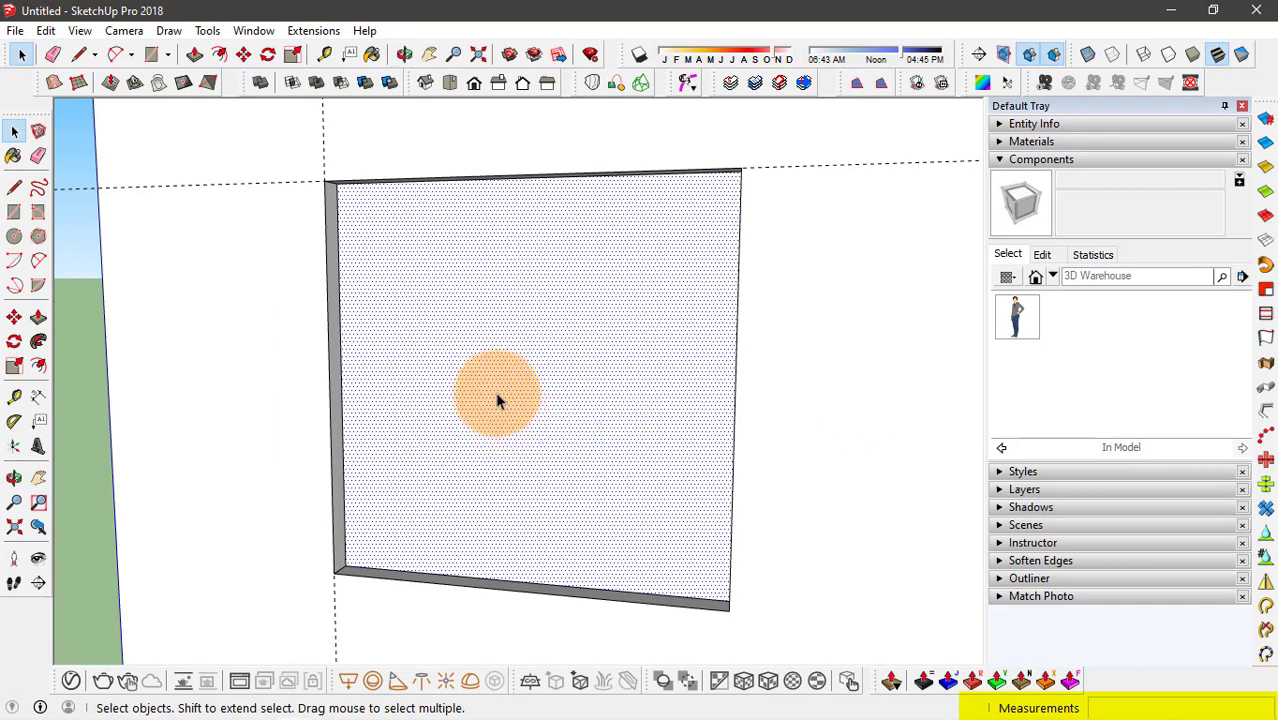
Paint the recessed window face with Translucent Glass Blue from the Glass and Mirrors materials
{"action": "middle_click_drag", "start_coordinate": [500, 356], "coordinate": [535, 355]}
{"action": "left_click", "coordinate": [1015, 160]}
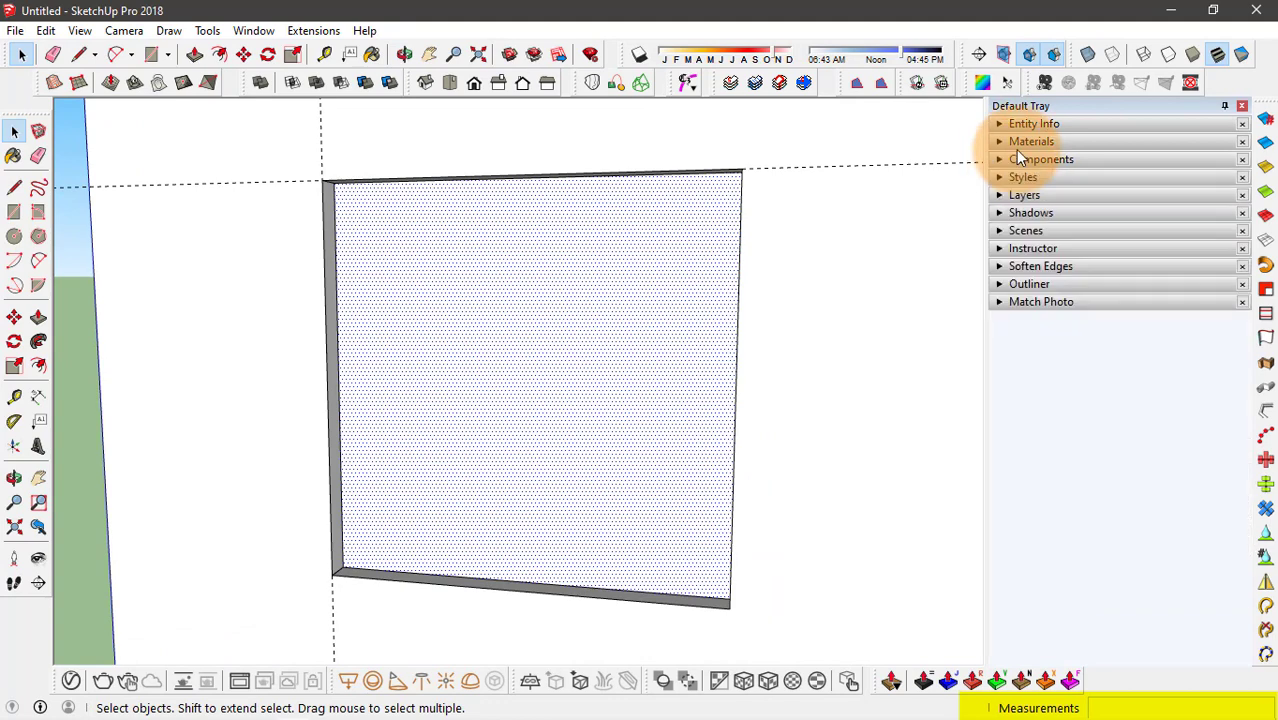
{"action": "left_click", "coordinate": [1015, 144]}
{"action": "scroll", "coordinate": [1080, 331], "scroll_direction": "down", "scroll_amount": 1}
{"action": "scroll", "coordinate": [1080, 331], "scroll_direction": "down", "scroll_amount": 1}
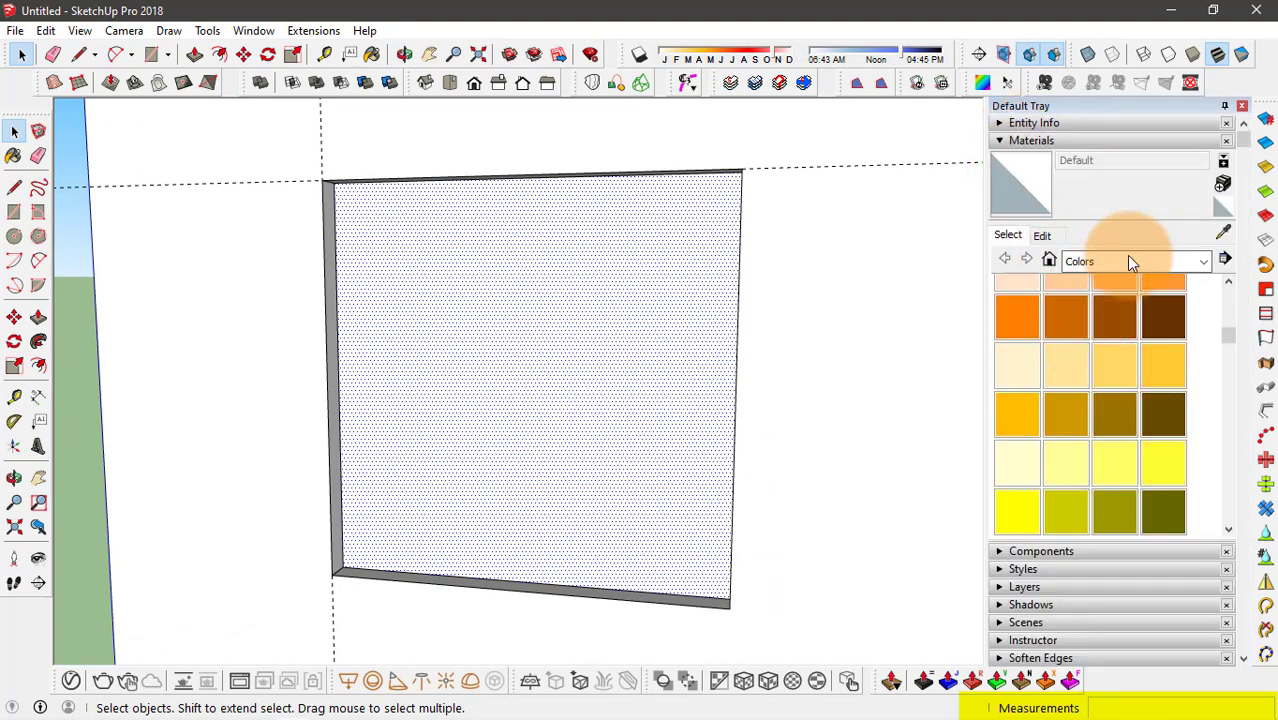
{"action": "left_click", "coordinate": [1128, 260]}
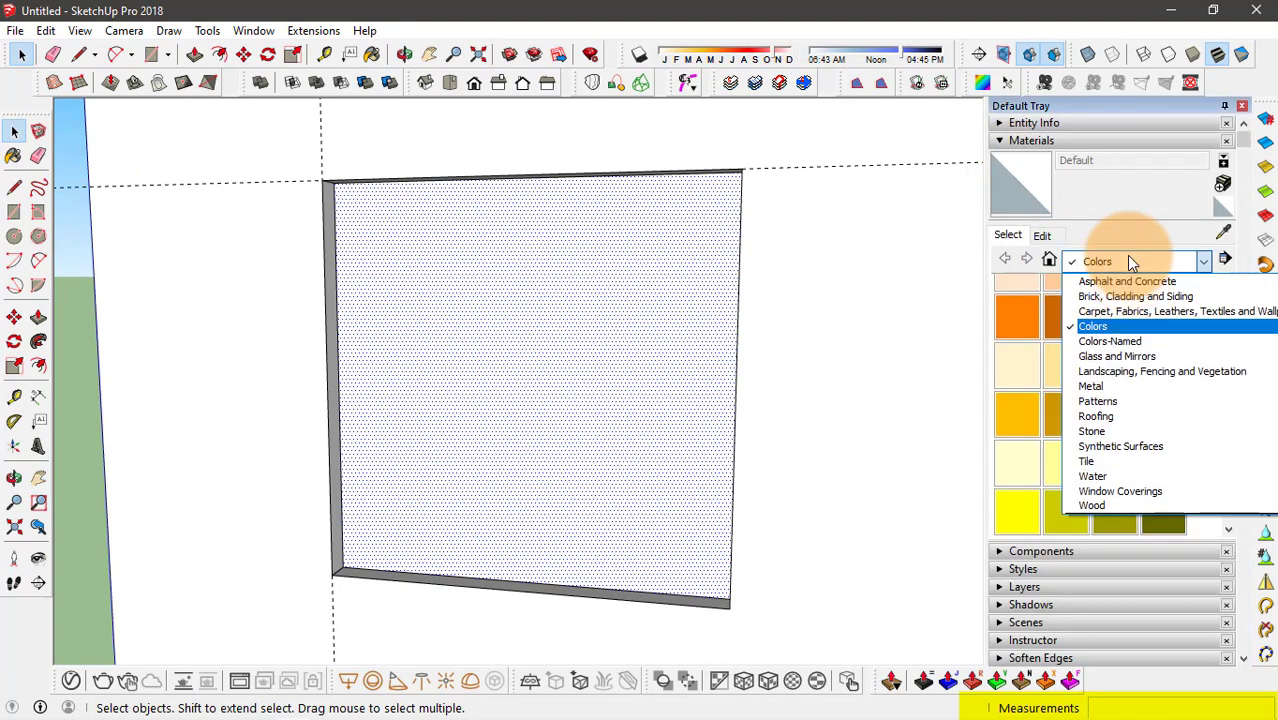
{"action": "left_click", "coordinate": [1090, 357]}
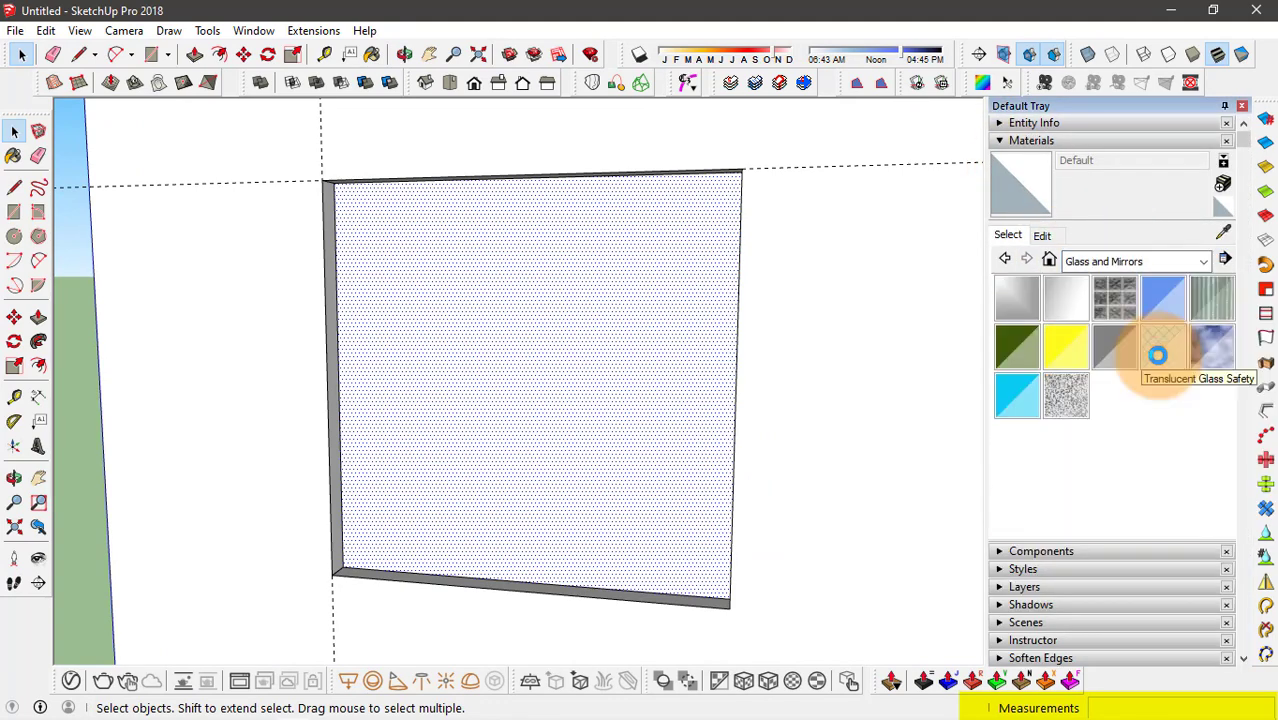
{"action": "left_click", "coordinate": [1164, 294]}
{"action": "left_click", "coordinate": [490, 297]}
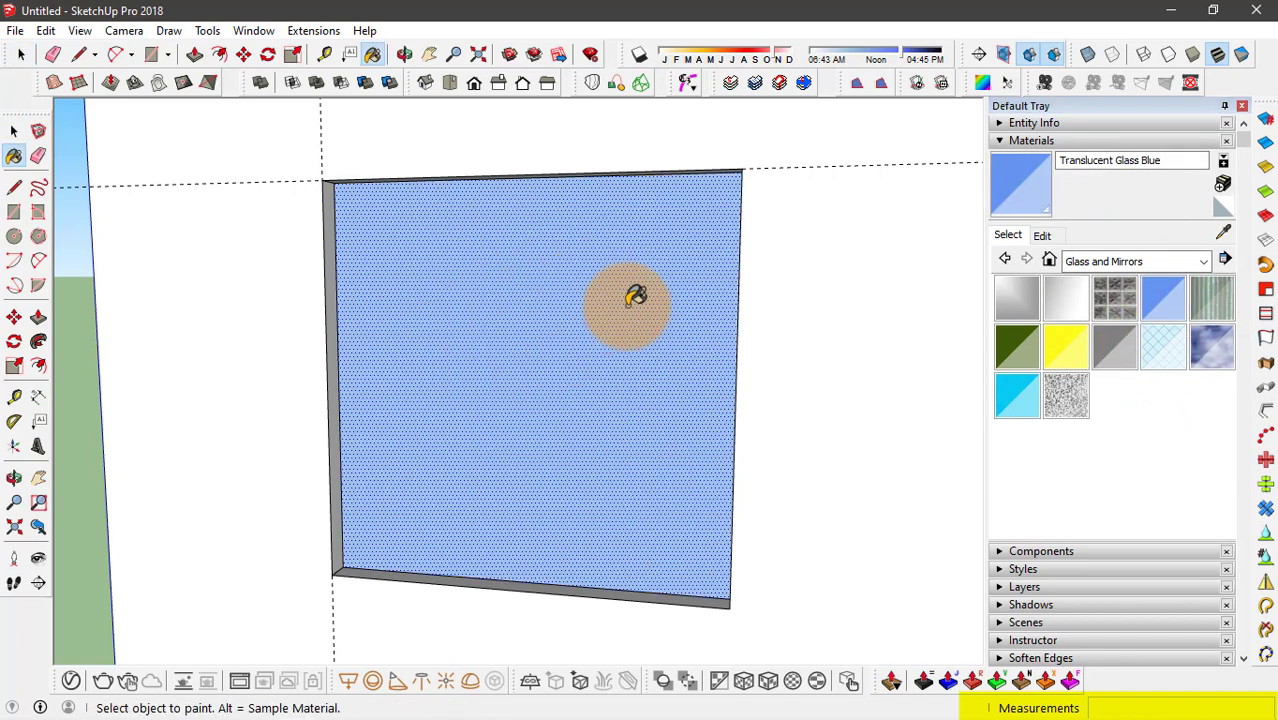
Recolour the Translucent Glass Blue material to a dark greyish purple and set its opacity to 51
{"action": "left_click", "coordinate": [1043, 238]}
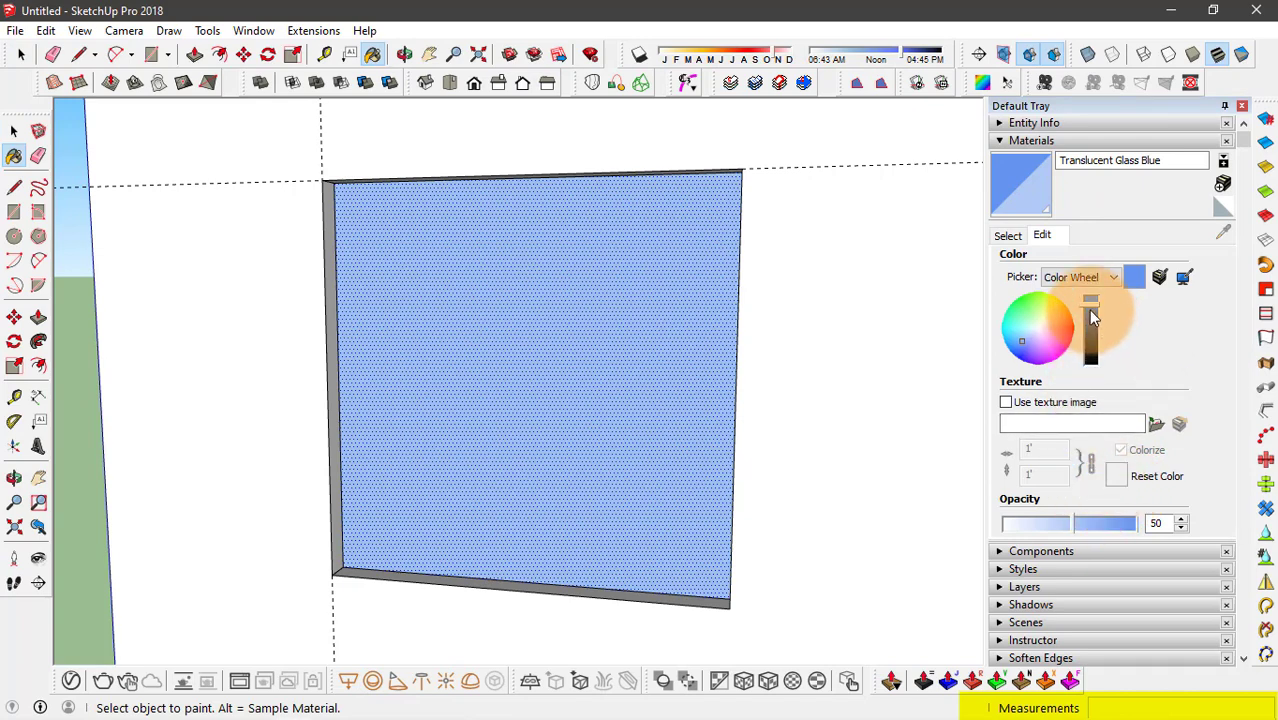
{"action": "left_click_drag", "start_coordinate": [1088, 310], "coordinate": [1091, 356]}
{"action": "left_click_drag", "start_coordinate": [1070, 523], "coordinate": [1106, 528]}
{"action": "left_click", "coordinate": [1037, 330]}
{"action": "left_click_drag", "start_coordinate": [1090, 351], "coordinate": [1089, 335]}
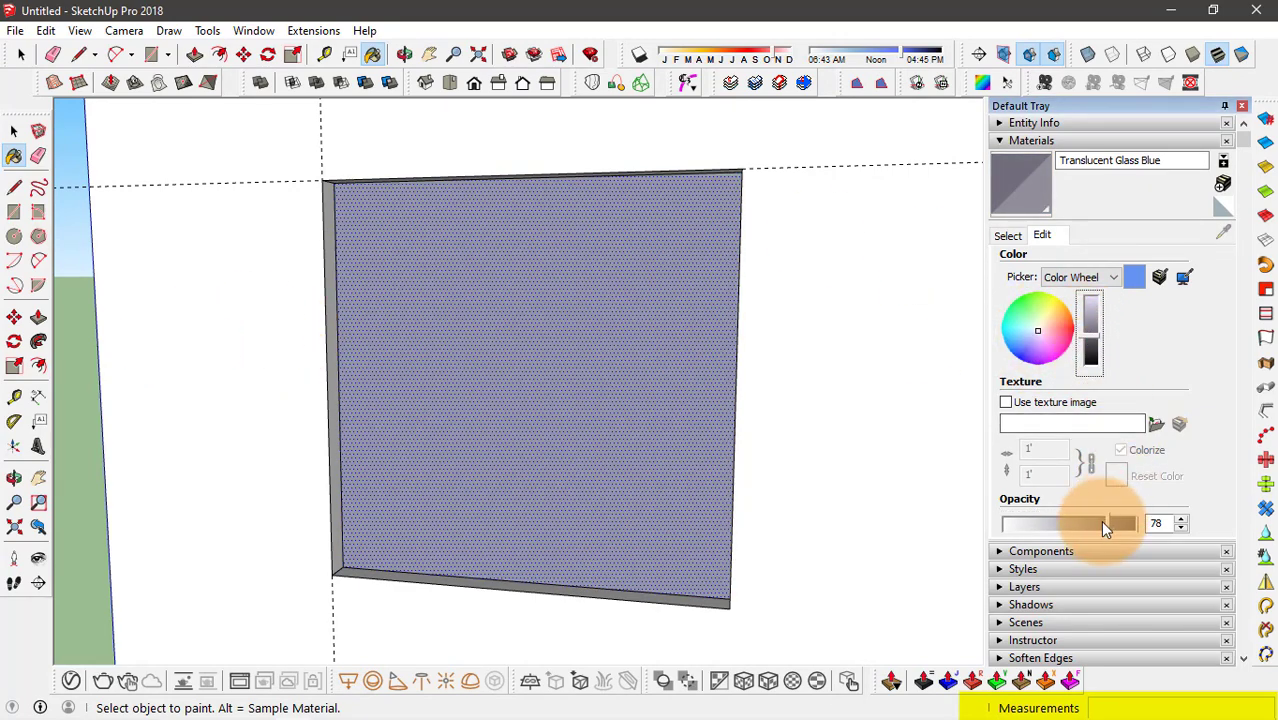
{"action": "left_click_drag", "start_coordinate": [1099, 521], "coordinate": [1063, 528]}
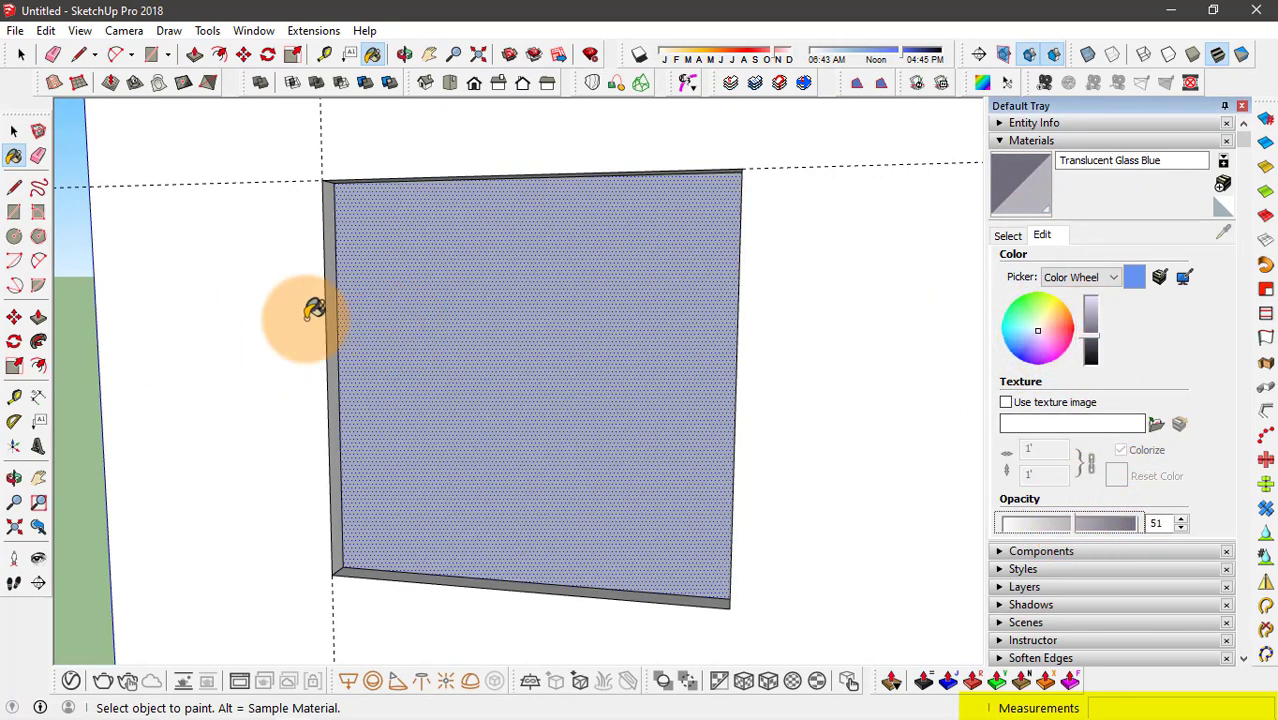
{"action": "left_click", "coordinate": [1031, 141]}
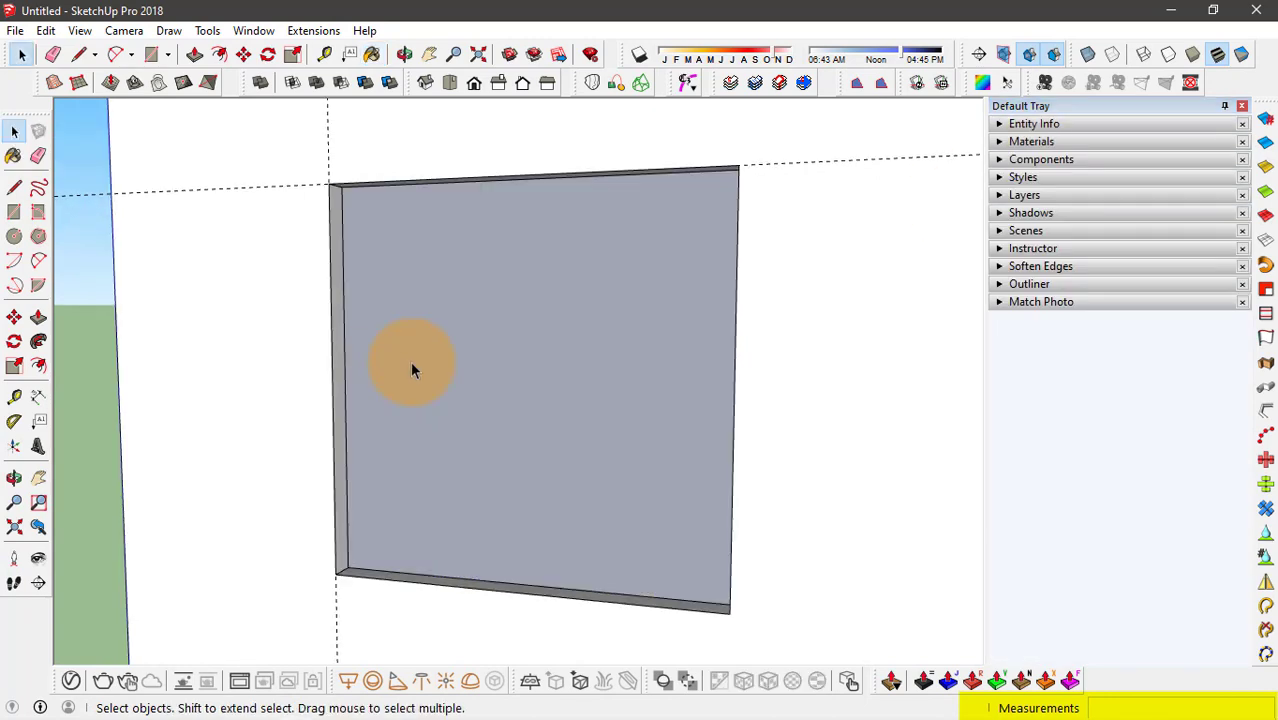
Select the recessed glass face together with the connected side faces of the window recess
{"action": "left_click", "coordinate": [479, 488]}
{"action": "right_click", "coordinate": [488, 346]}
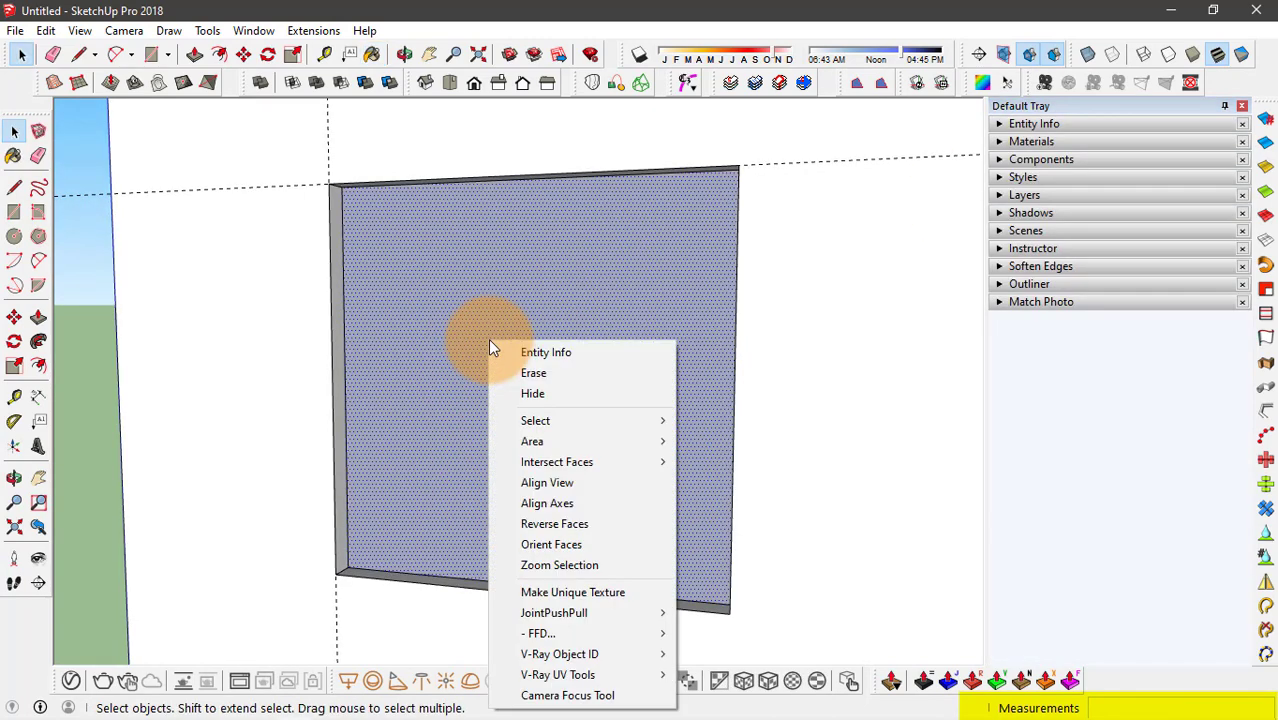
{"action": "mouse_move", "coordinate": [580, 421]}
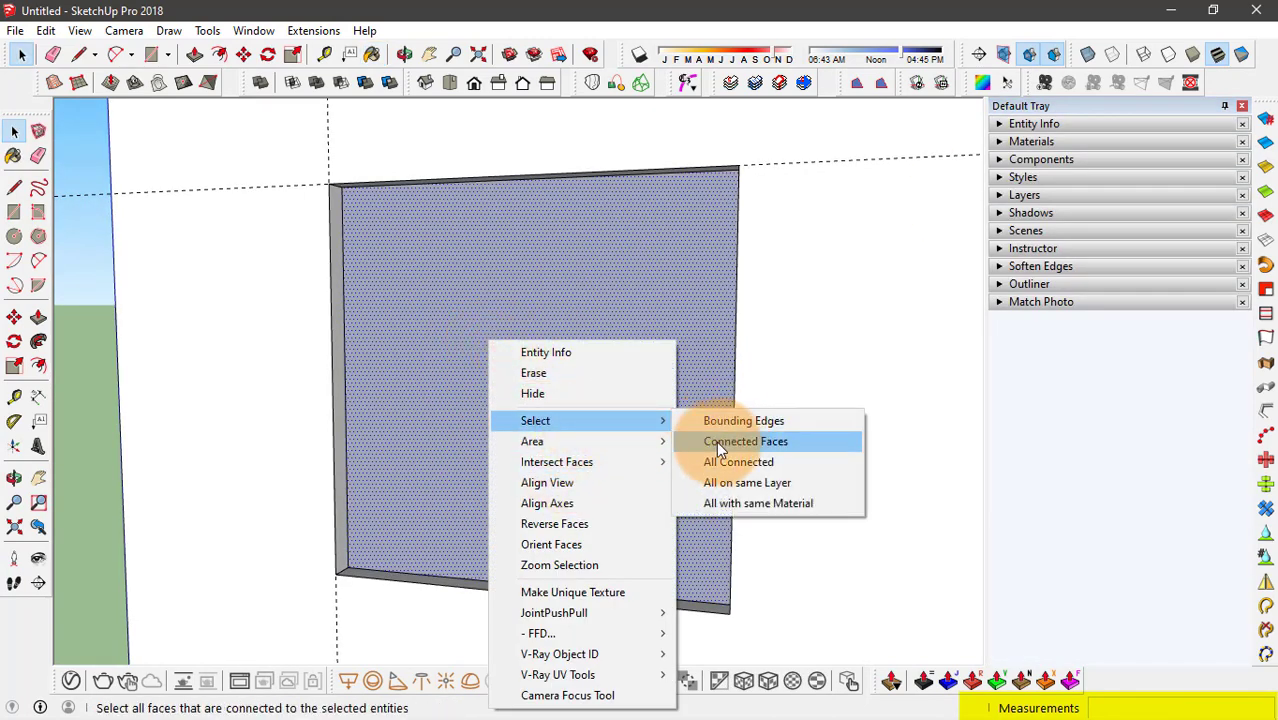
{"action": "left_click", "coordinate": [745, 447]}
{"action": "scroll", "coordinate": [459, 511], "scroll_direction": "up", "scroll_amount": 3}
{"action": "scroll", "coordinate": [464, 494], "scroll_direction": "down", "scroll_amount": 1}
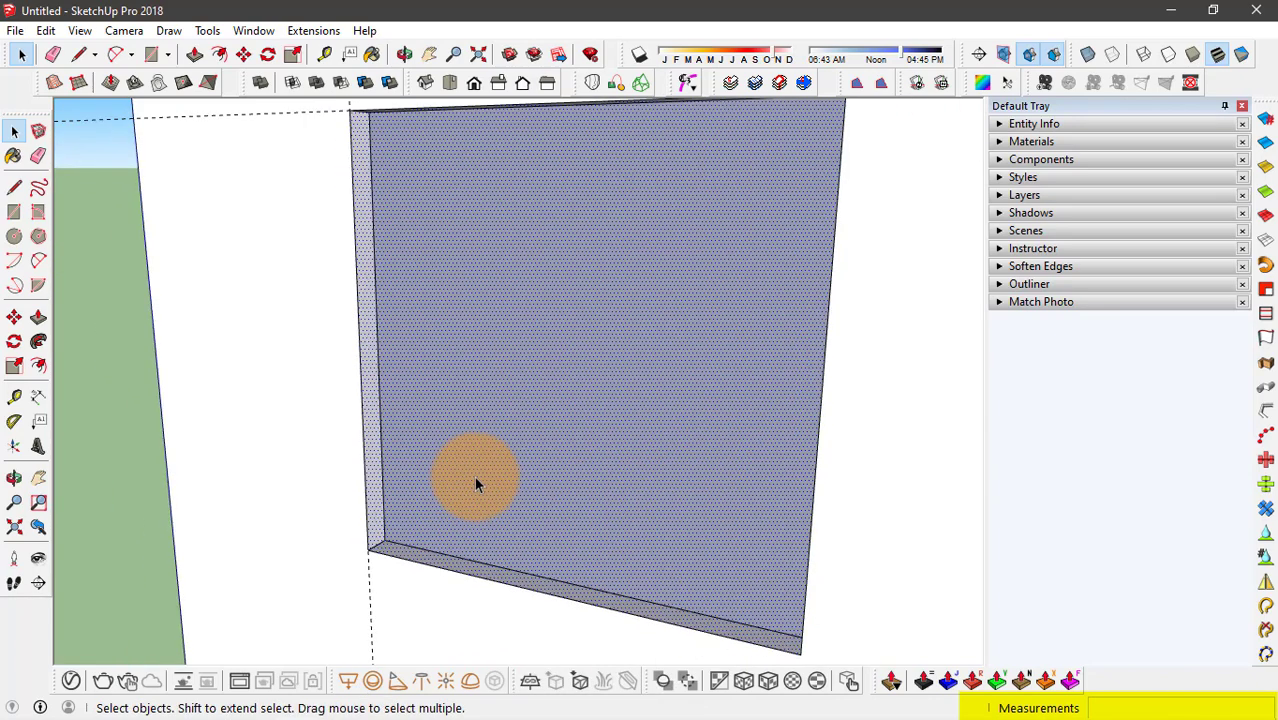
{"action": "scroll", "coordinate": [378, 526], "scroll_direction": "up", "scroll_amount": 1}
{"action": "scroll", "coordinate": [418, 558], "scroll_direction": "down", "scroll_amount": 1}
{"action": "middle_click_drag", "start_coordinate": [483, 548], "coordinate": [453, 330]}
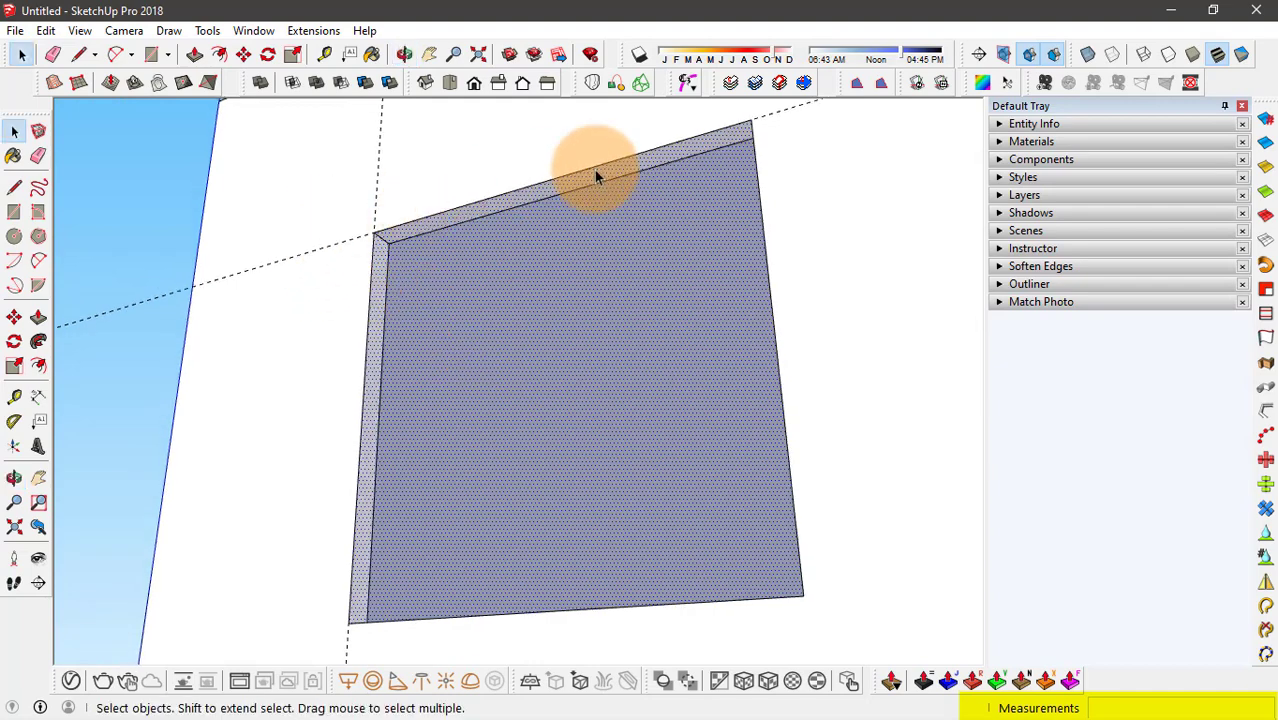
Start a component from the selection and set its axes: origin at the window's outer lower-left corner, red along the bottom edge, green up the side
{"action": "middle_click_drag", "start_coordinate": [557, 322], "coordinate": [501, 345]}
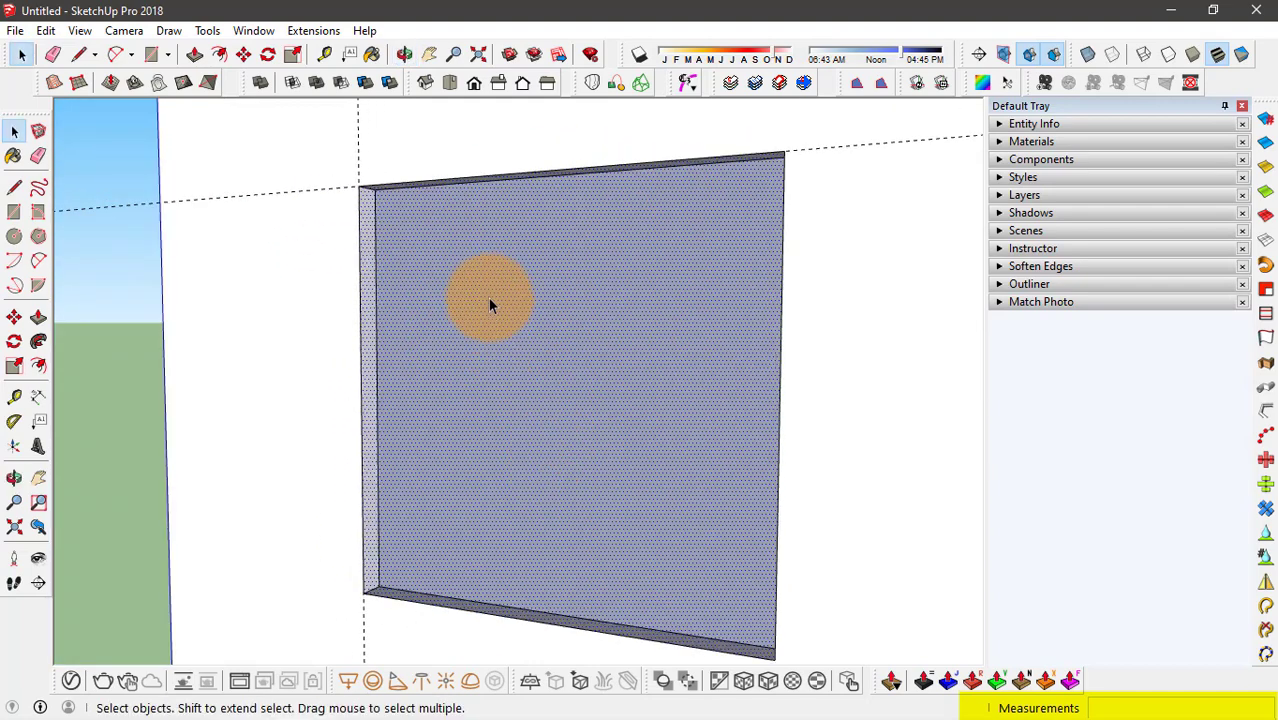
{"action": "right_click", "coordinate": [490, 300]}
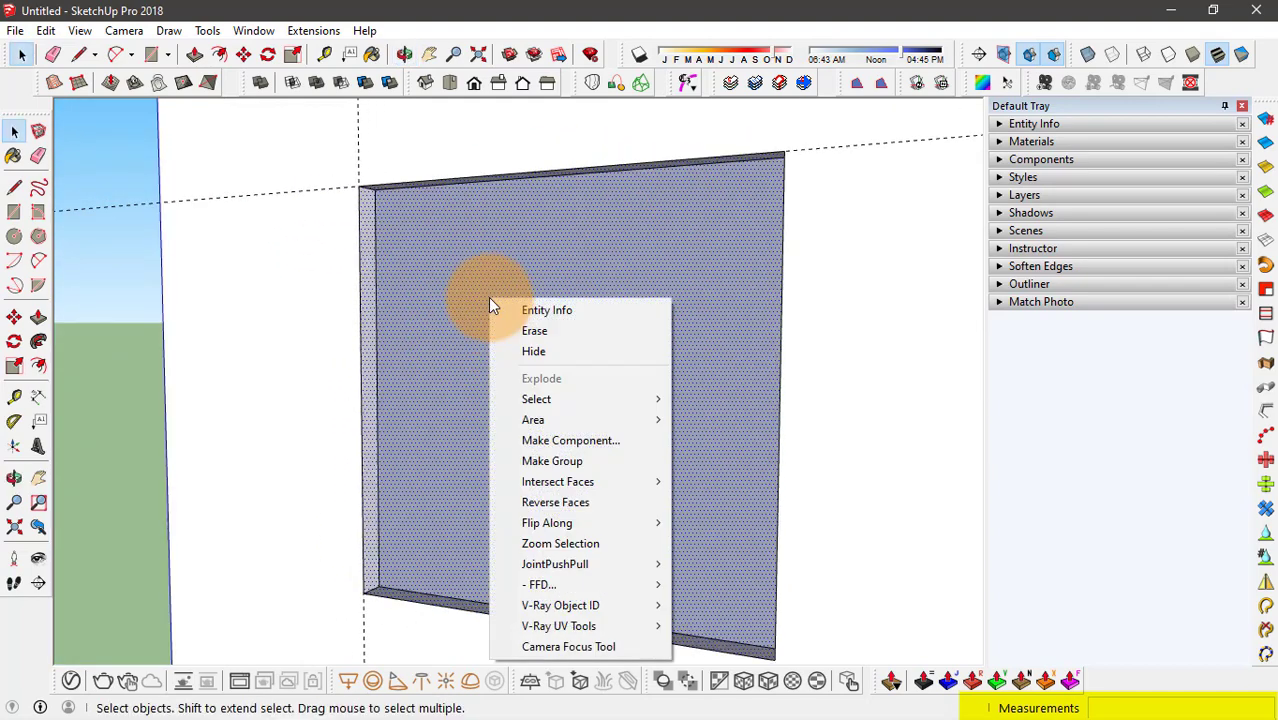
{"action": "left_click", "coordinate": [626, 439]}
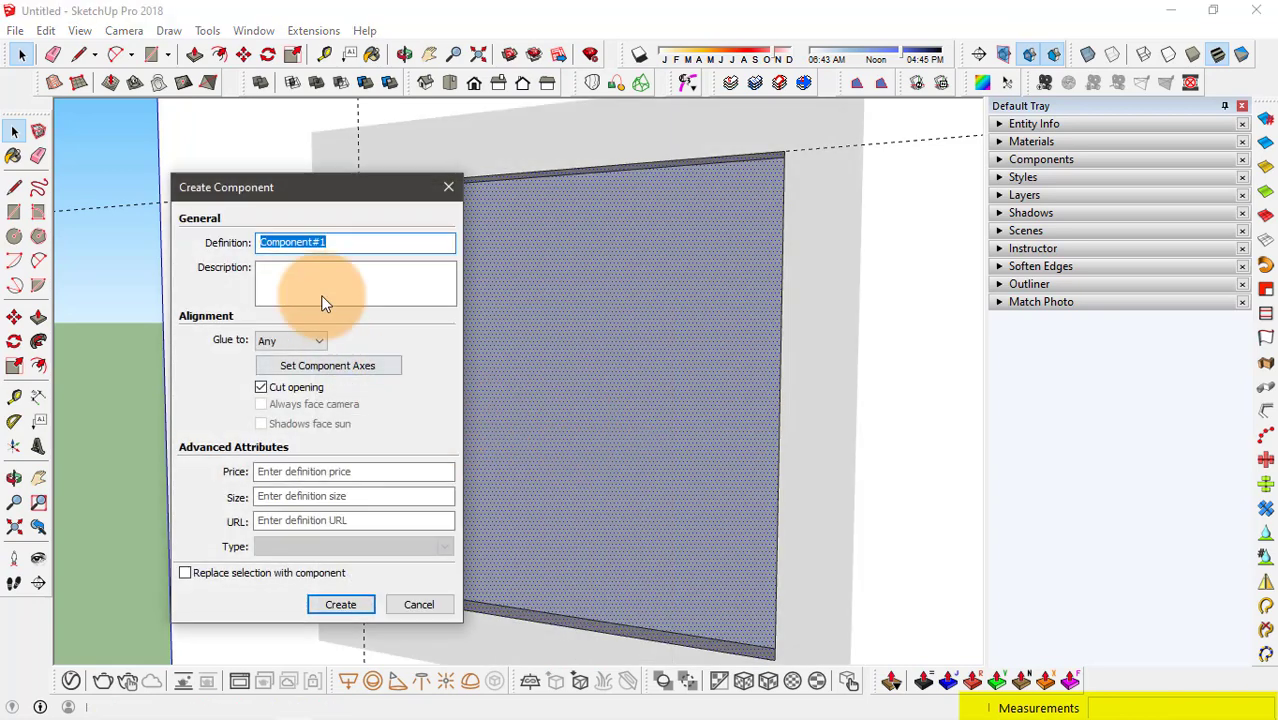
{"action": "left_click_drag", "start_coordinate": [339, 196], "coordinate": [219, 177]}
{"action": "left_click", "coordinate": [222, 355]}
{"action": "left_click", "coordinate": [363, 594]}
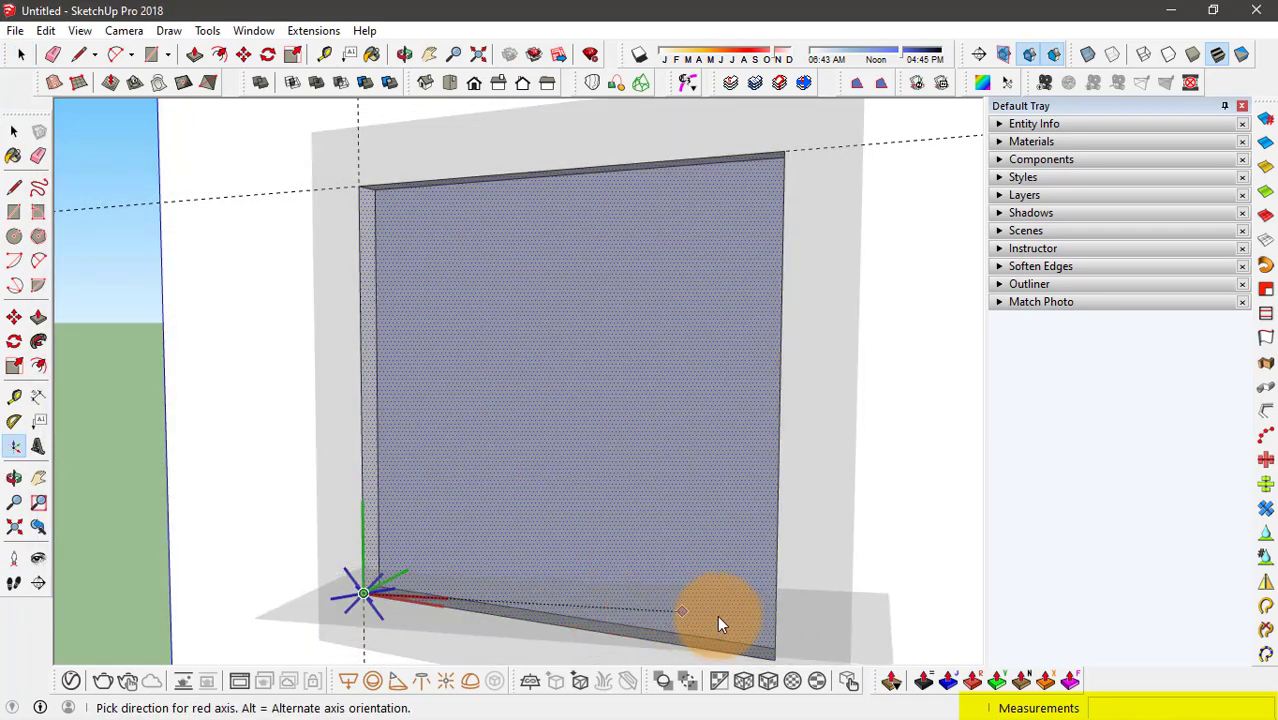
{"action": "middle_click_drag", "start_coordinate": [682, 553], "coordinate": [756, 599]}
{"action": "left_click", "coordinate": [757, 632]}
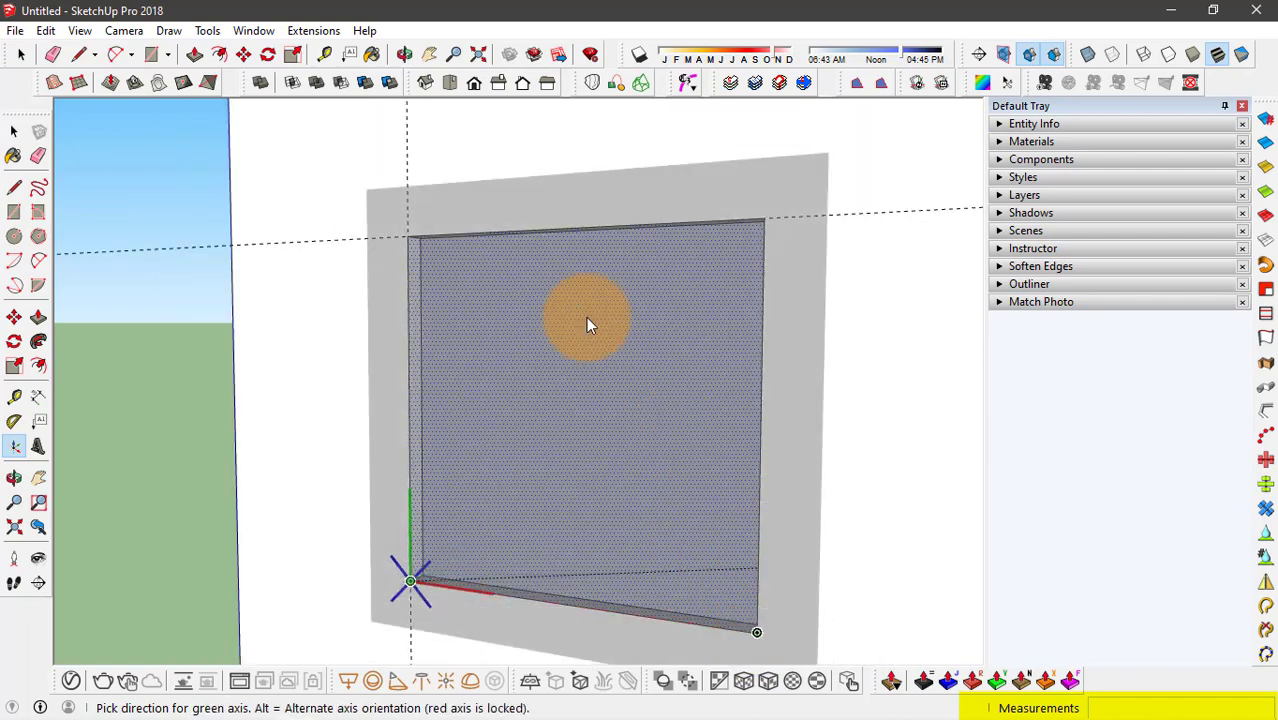
{"action": "left_click", "coordinate": [409, 237]}
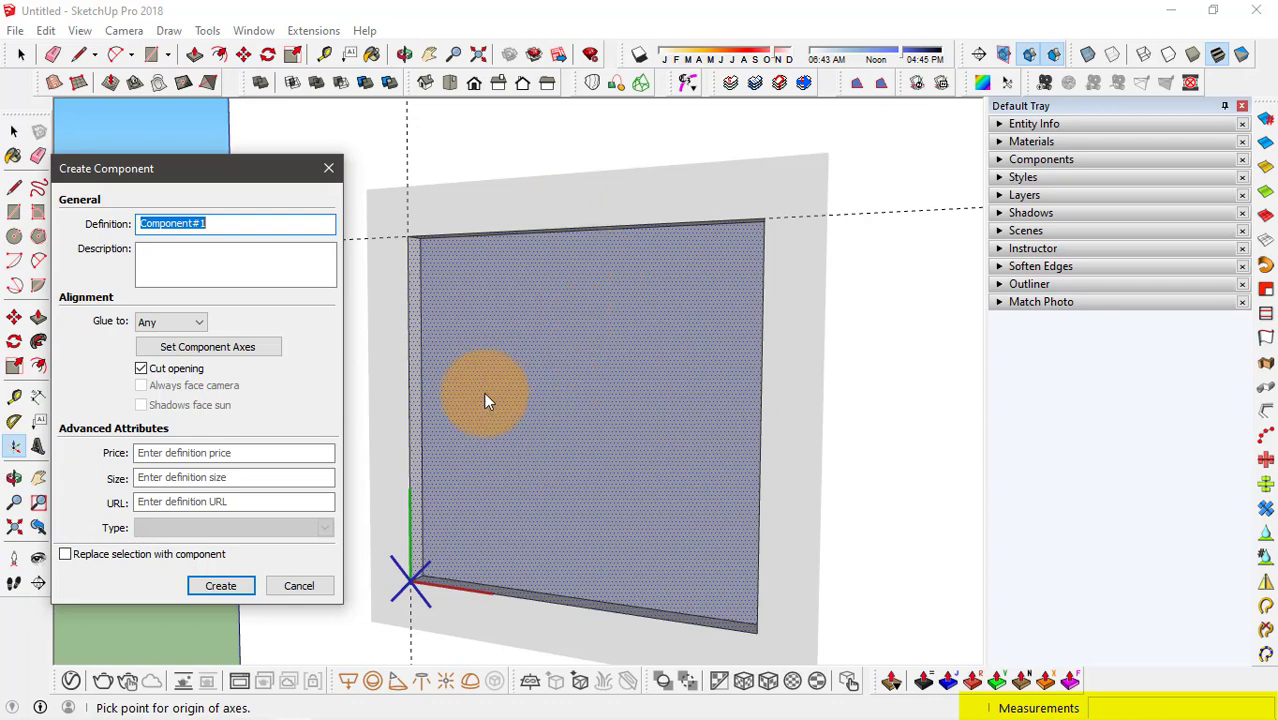
Create the component glued to Any with Cut opening on, replacing the selected geometry with it
{"action": "left_click", "coordinate": [203, 325]}
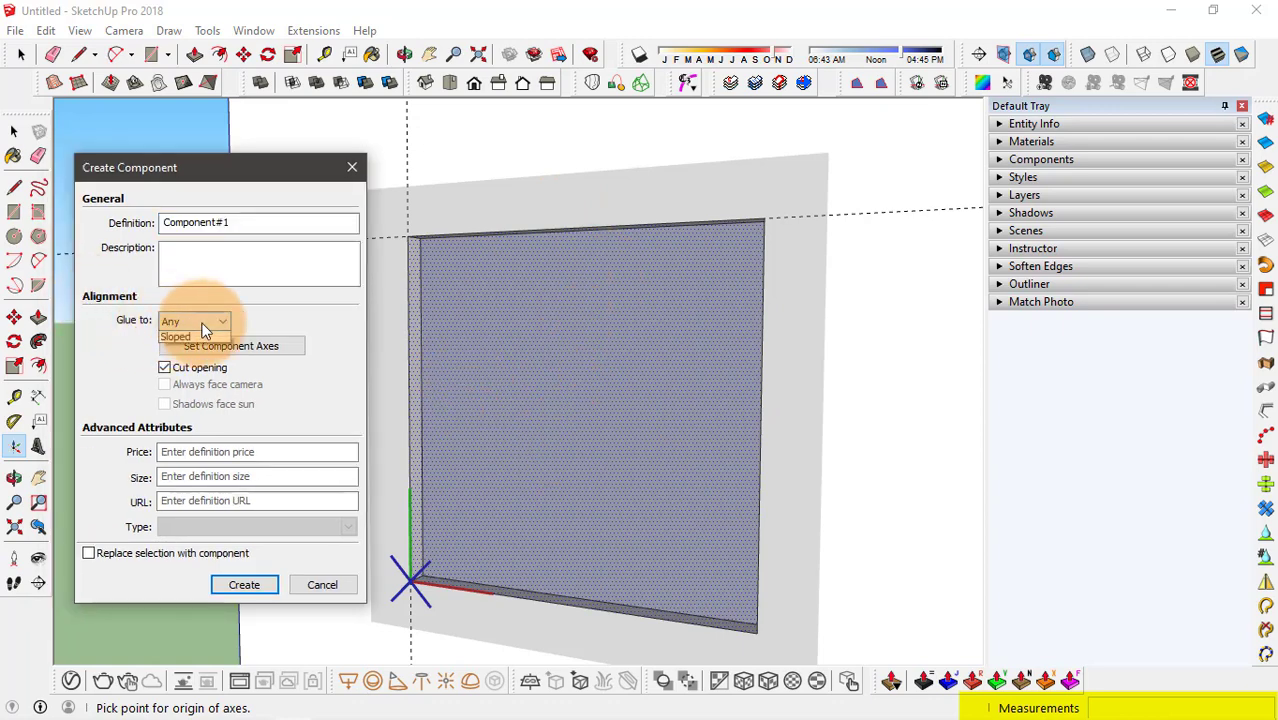
{"action": "left_click", "coordinate": [296, 412]}
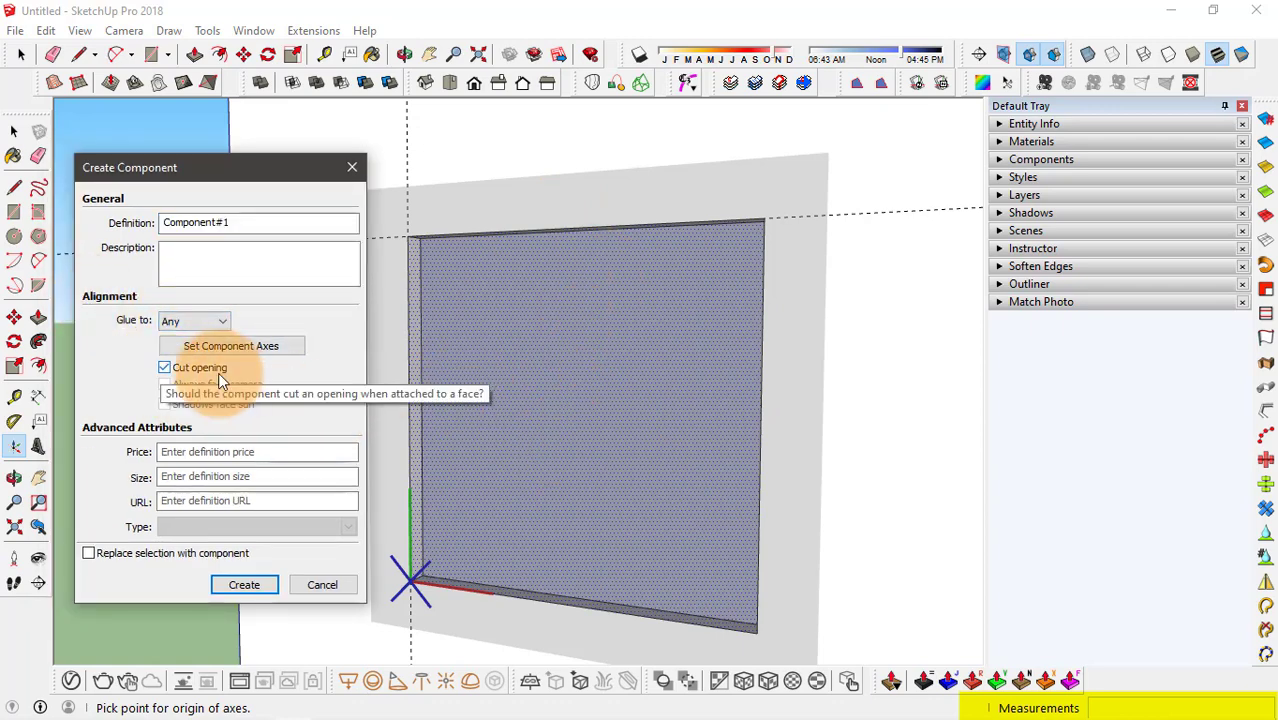
{"action": "left_click", "coordinate": [89, 553]}
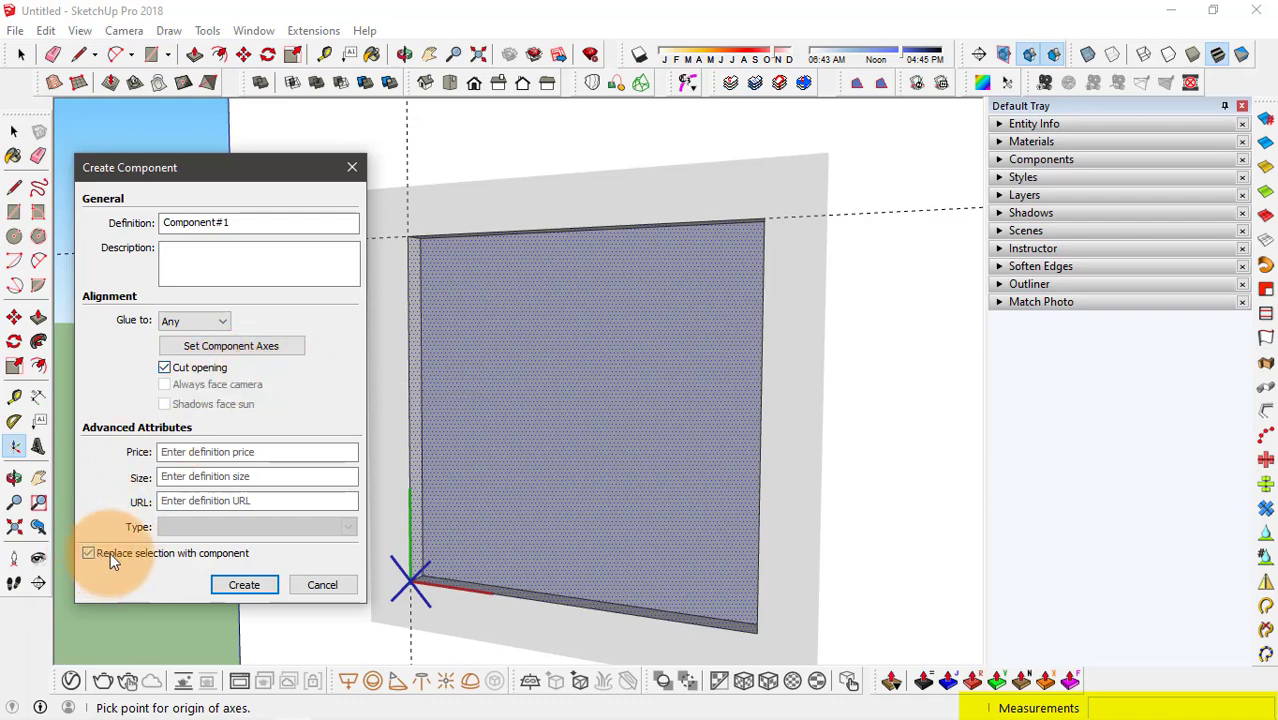
{"action": "left_click", "coordinate": [243, 585]}
{"action": "middle_click_drag", "start_coordinate": [345, 325], "coordinate": [312, 375]}
{"action": "middle_click_drag", "start_coordinate": [585, 251], "coordinate": [456, 185]}
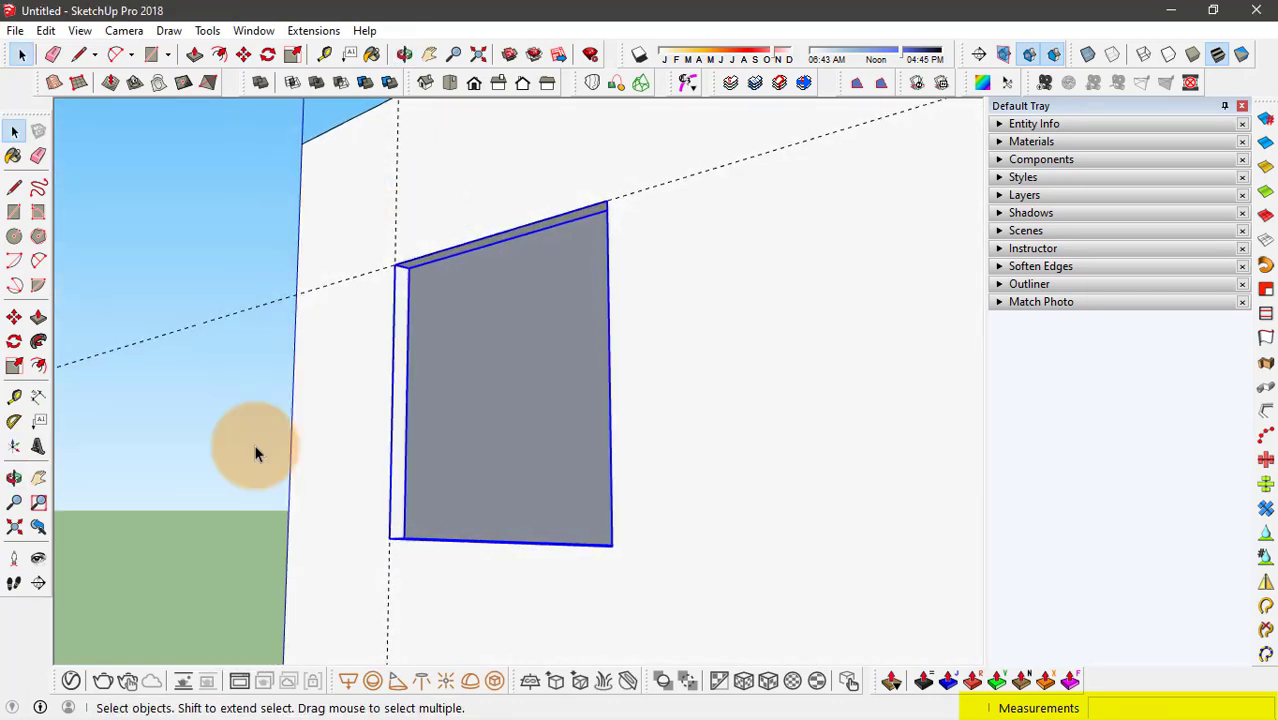
{"action": "middle_click_drag", "start_coordinate": [328, 242], "coordinate": [506, 314]}
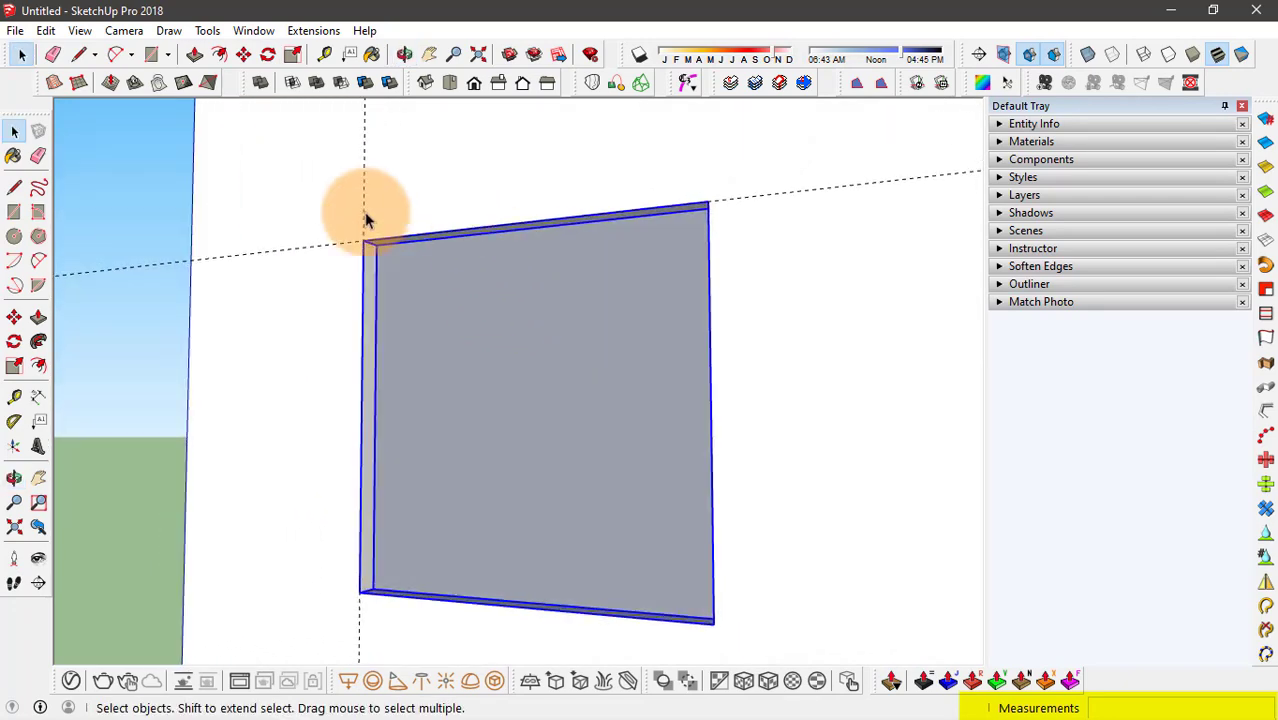
Delete the window from the wall and place Component#1 back on it, with its upper corner aligned to the guide intersection
{"action": "key", "text": "Delete"}
{"action": "left_click", "coordinate": [1041, 160]}
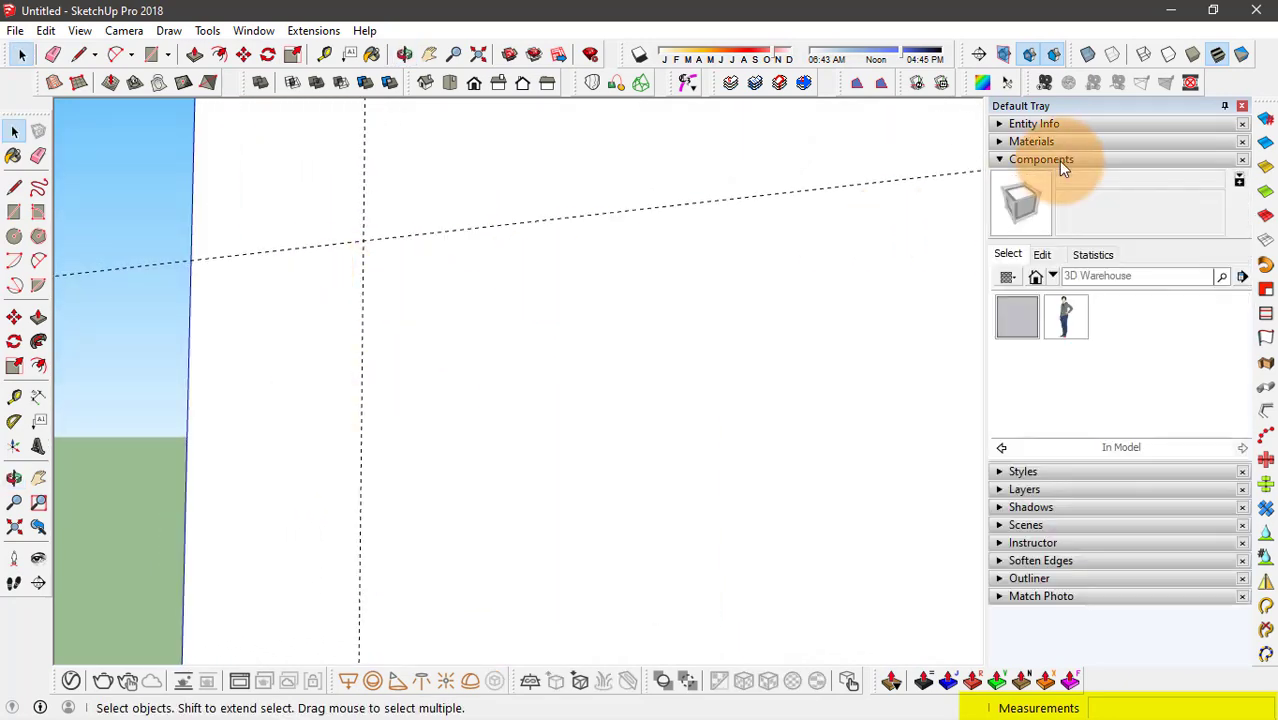
{"action": "left_click", "coordinate": [1022, 317]}
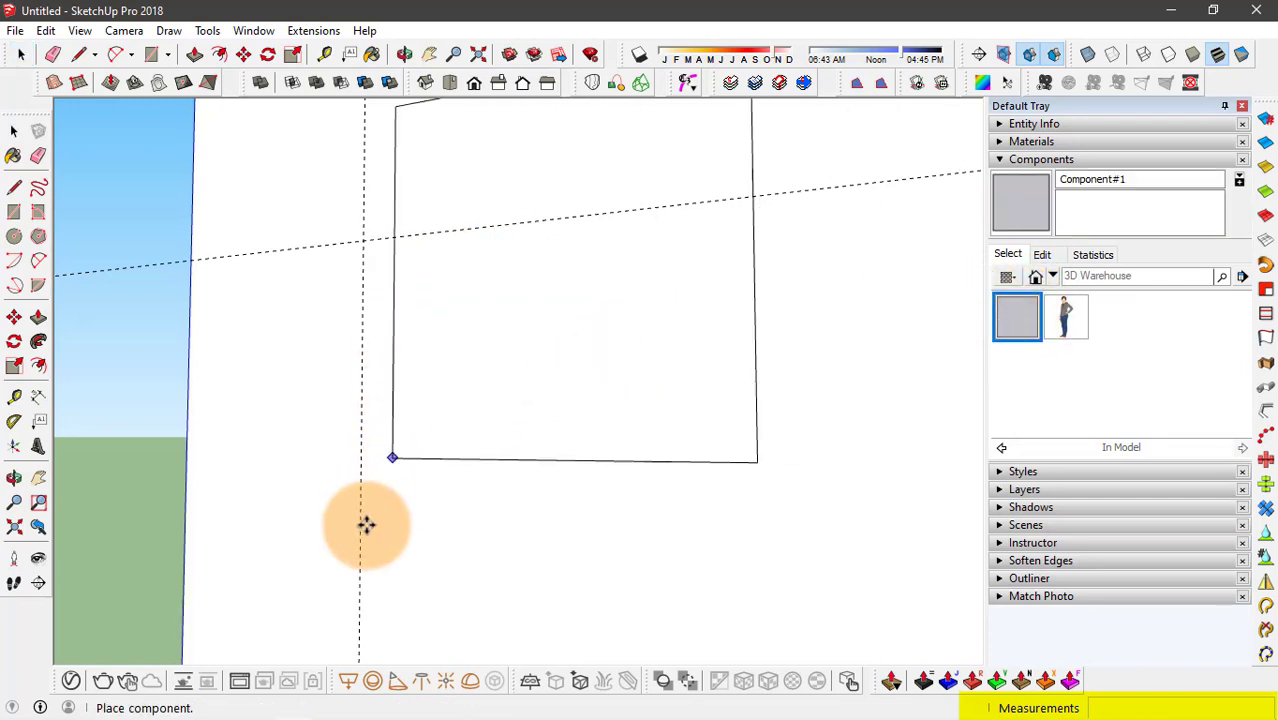
{"action": "left_click", "coordinate": [395, 590]}
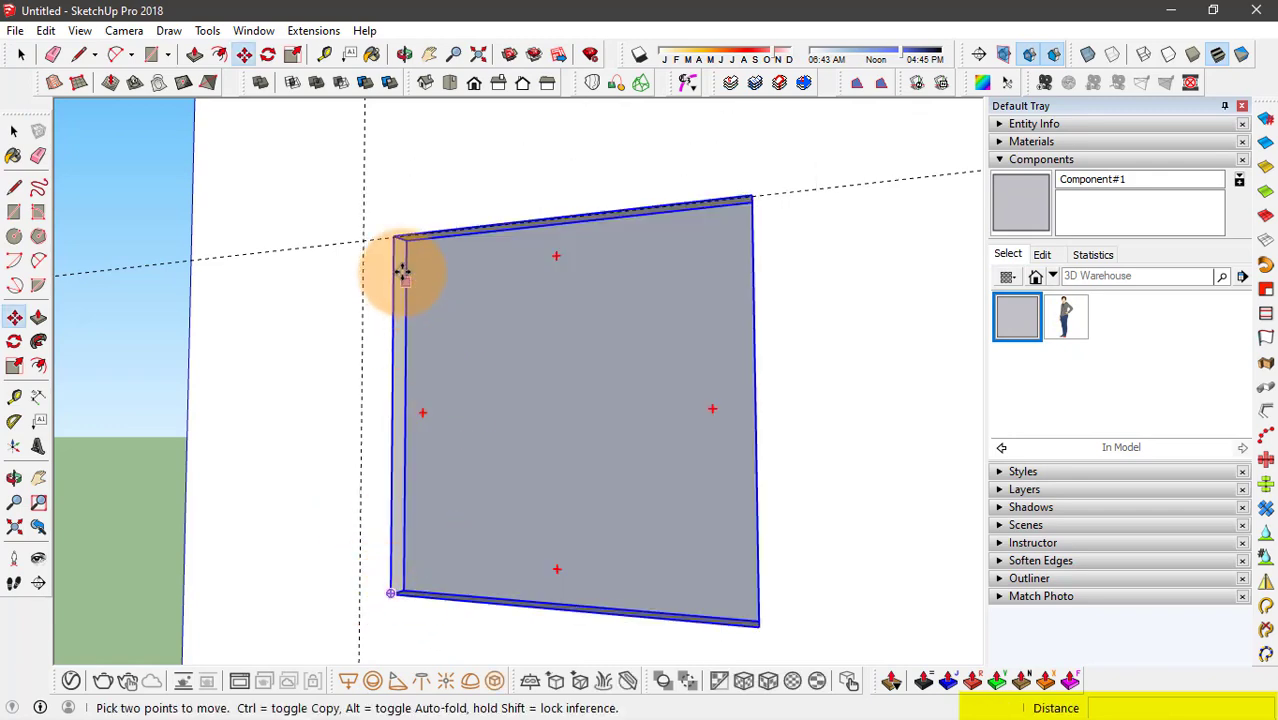
{"action": "left_click", "coordinate": [397, 236]}
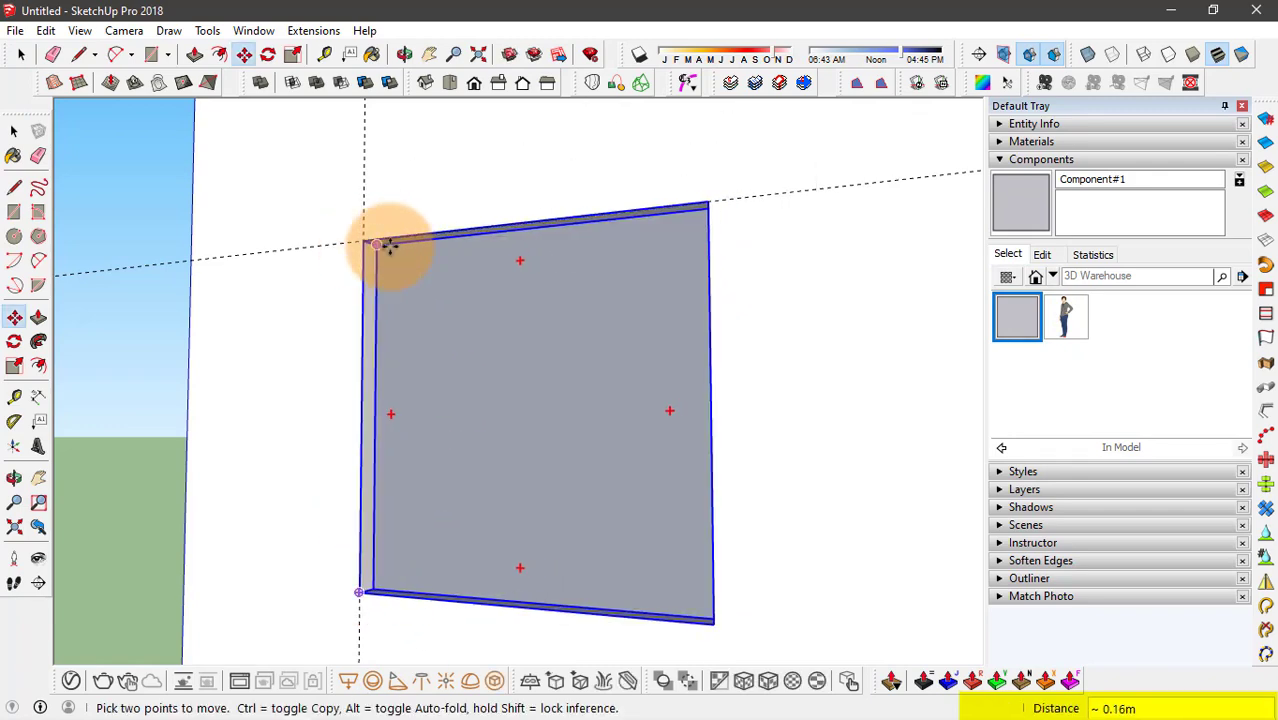
{"action": "middle_click_drag", "start_coordinate": [391, 248], "coordinate": [314, 399]}
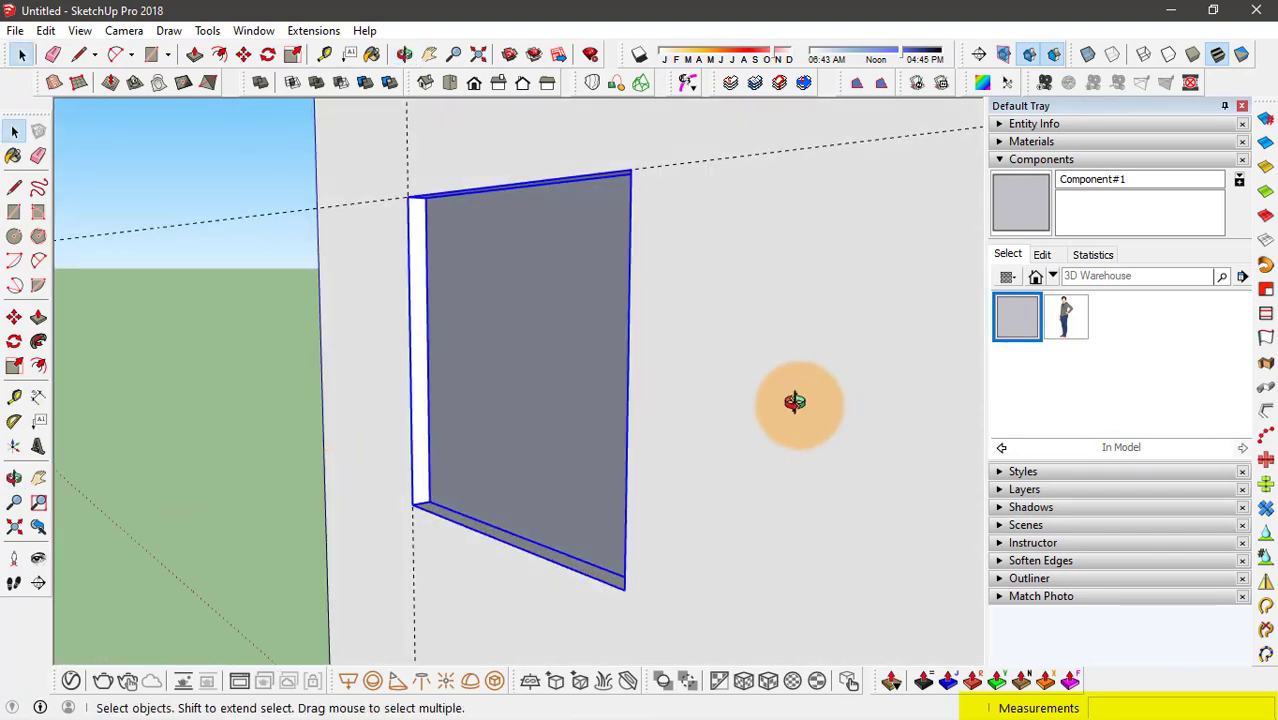
Add guides on the wall's reverse side, 1 m in from the side edge and 1 m below the top edge
{"action": "middle_click_drag", "start_coordinate": [765, 399], "coordinate": [850, 402]}
{"action": "middle_click_drag", "start_coordinate": [689, 316], "coordinate": [300, 330]}
{"action": "middle_click_drag", "start_coordinate": [701, 340], "coordinate": [580, 350]}
{"action": "key", "text": "t"}
{"action": "scroll", "coordinate": [656, 420], "scroll_direction": "up", "scroll_amount": 2}
{"action": "left_click", "coordinate": [650, 412]}
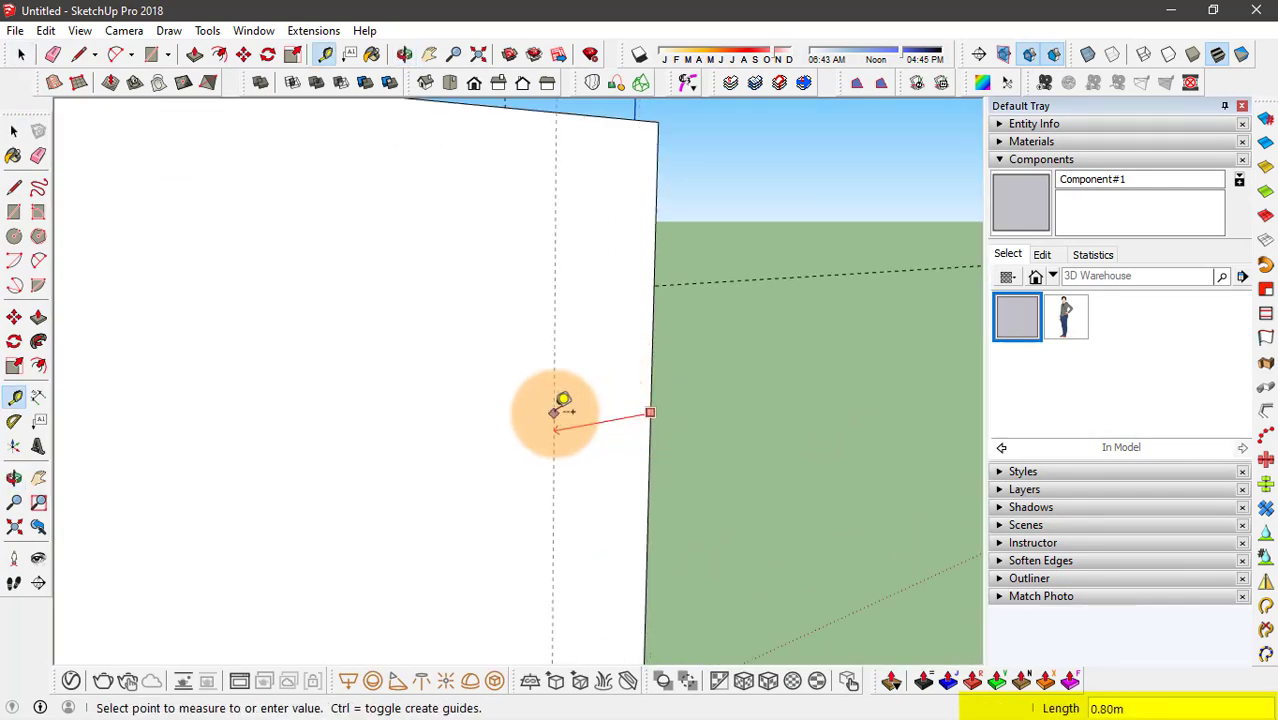
{"action": "type", "text": "1"}
{"action": "key", "text": "Return"}
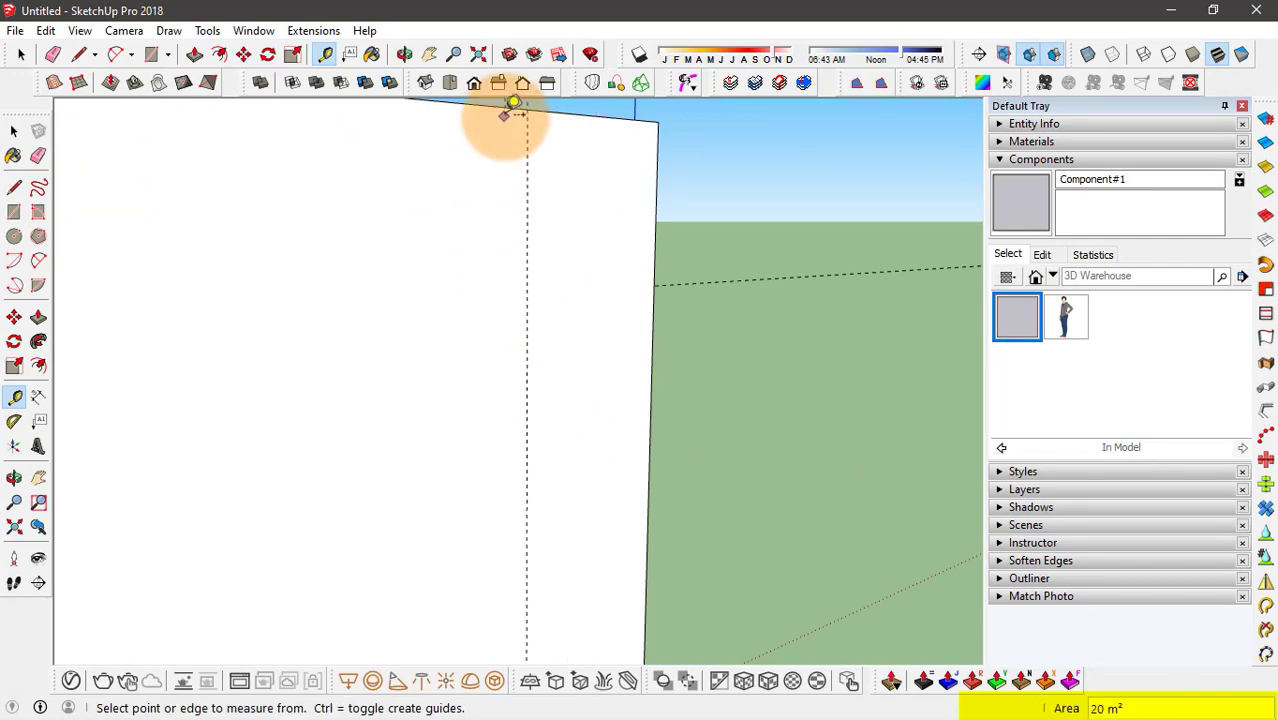
{"action": "scroll", "coordinate": [499, 100], "scroll_direction": "down", "scroll_amount": 1}
{"action": "left_click", "coordinate": [436, 160]}
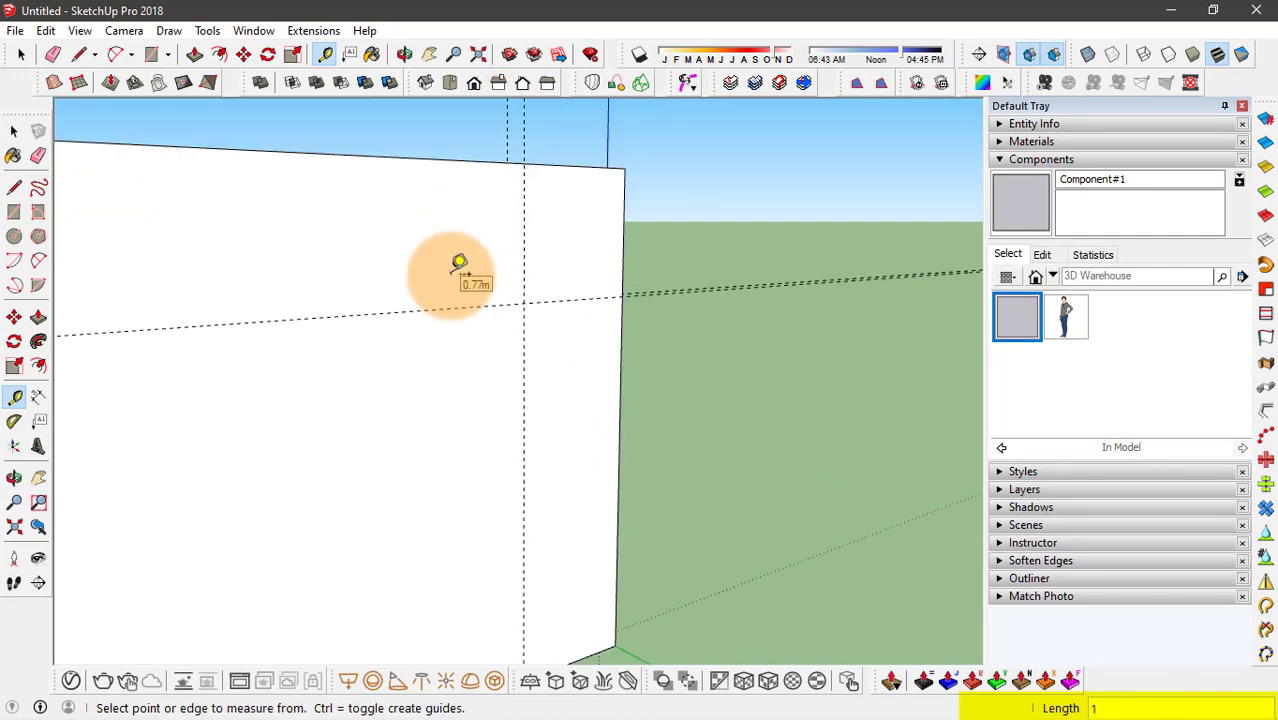
{"action": "scroll", "coordinate": [412, 332], "scroll_direction": "up", "scroll_amount": 1}
{"action": "middle_click_drag", "start_coordinate": [412, 332], "coordinate": [410, 285]}
Place Component#1 on the wall's reverse side and move its upper corner onto the guide intersection
{"action": "left_click", "coordinate": [1008, 315]}
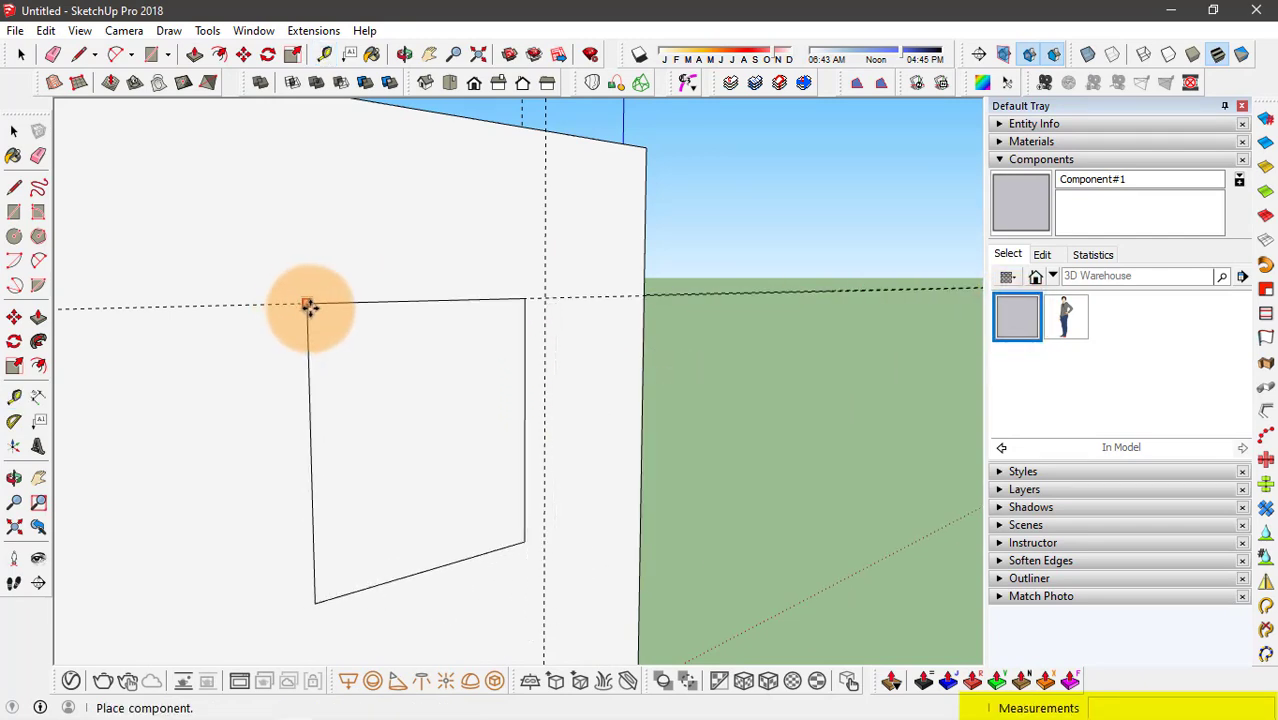
{"action": "left_click", "coordinate": [320, 305]}
{"action": "scroll", "coordinate": [576, 294], "scroll_direction": "up", "scroll_amount": 3}
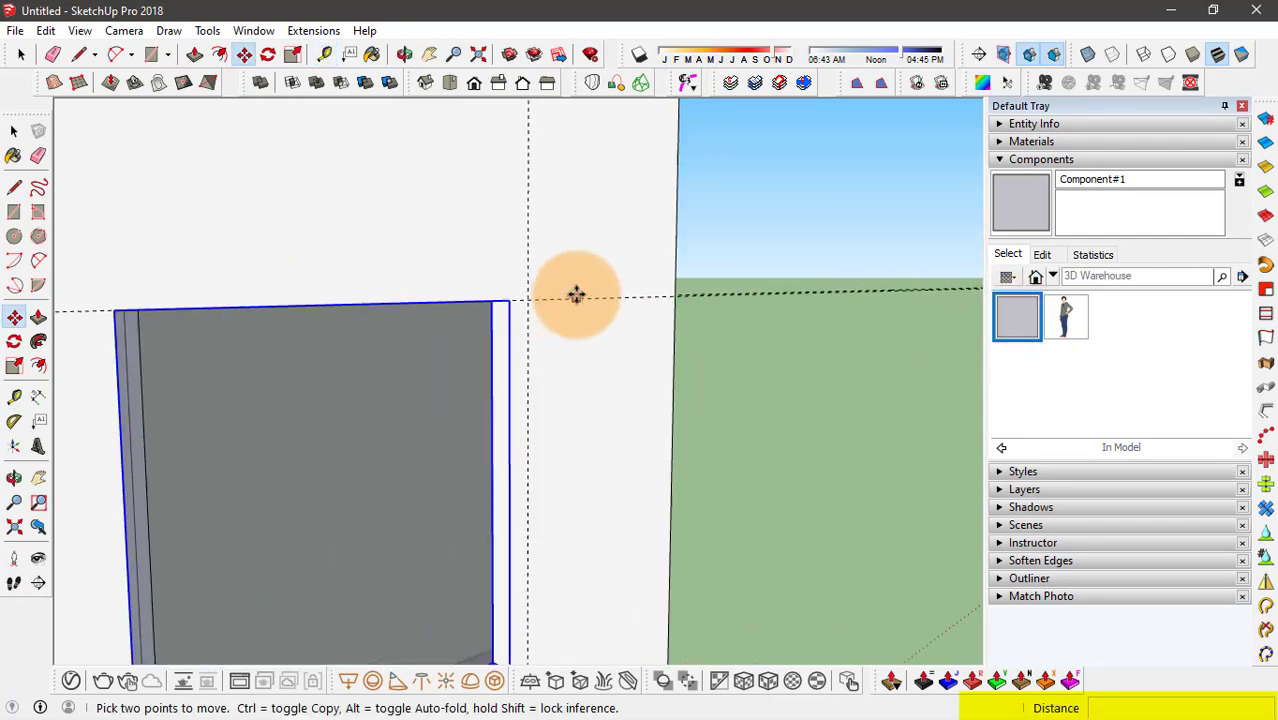
{"action": "left_click", "coordinate": [497, 302]}
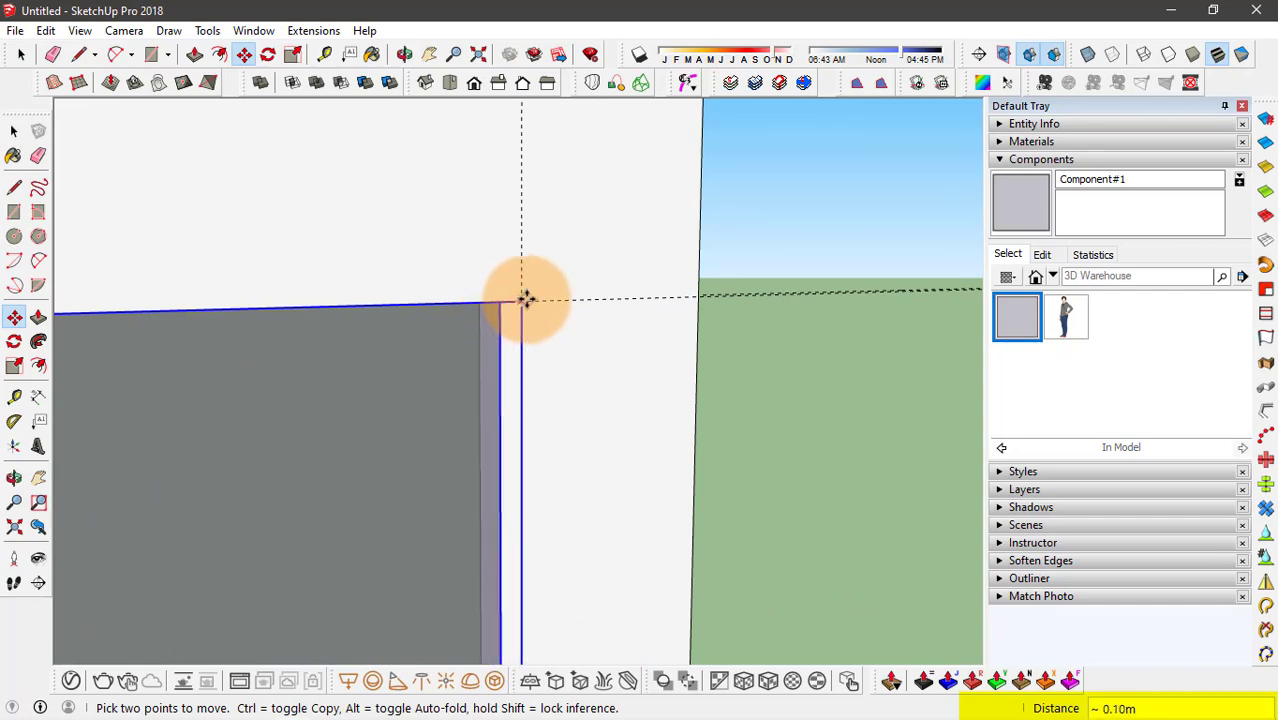
{"action": "left_click", "coordinate": [525, 300]}
{"action": "scroll", "coordinate": [525, 300], "scroll_direction": "down", "scroll_amount": 2}
{"action": "key", "text": "space"}
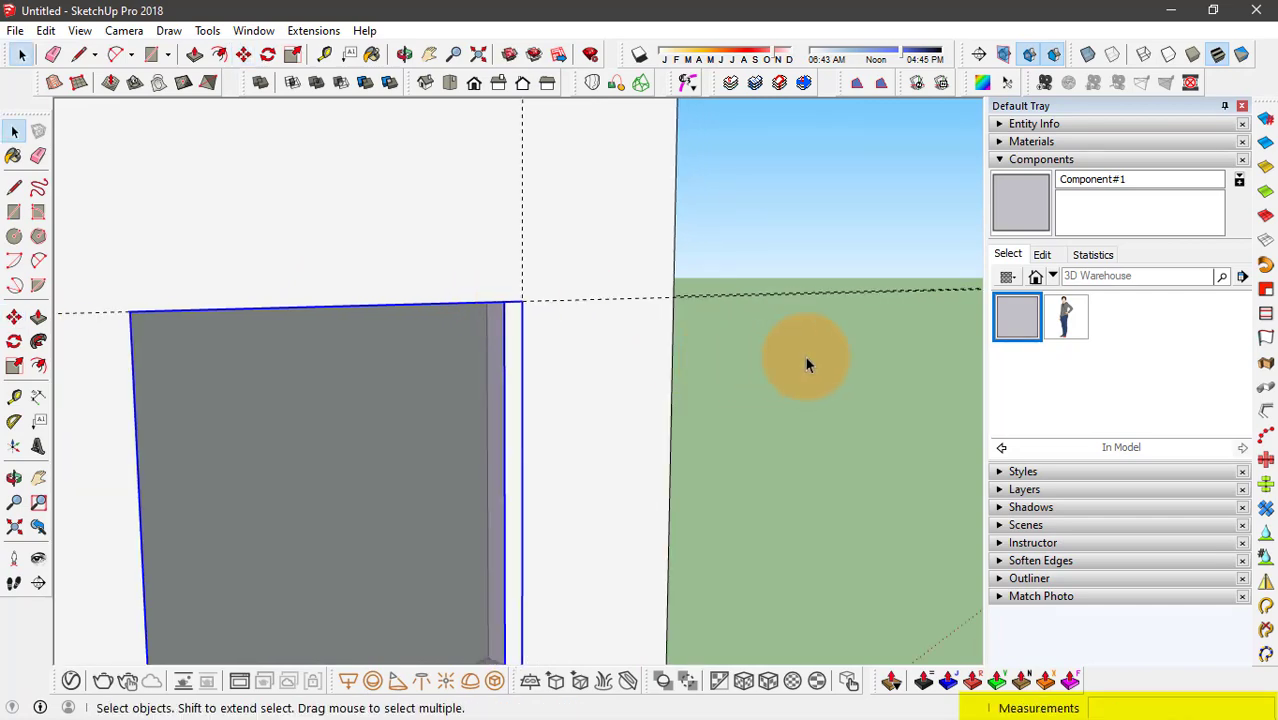
{"action": "left_click", "coordinate": [805, 356]}
Start a component named window from the front and back window components together, glued to Any with Cut opening on
{"action": "middle_click_drag", "start_coordinate": [338, 322], "coordinate": [692, 441]}
{"action": "middle_click_drag", "start_coordinate": [516, 388], "coordinate": [585, 362]}
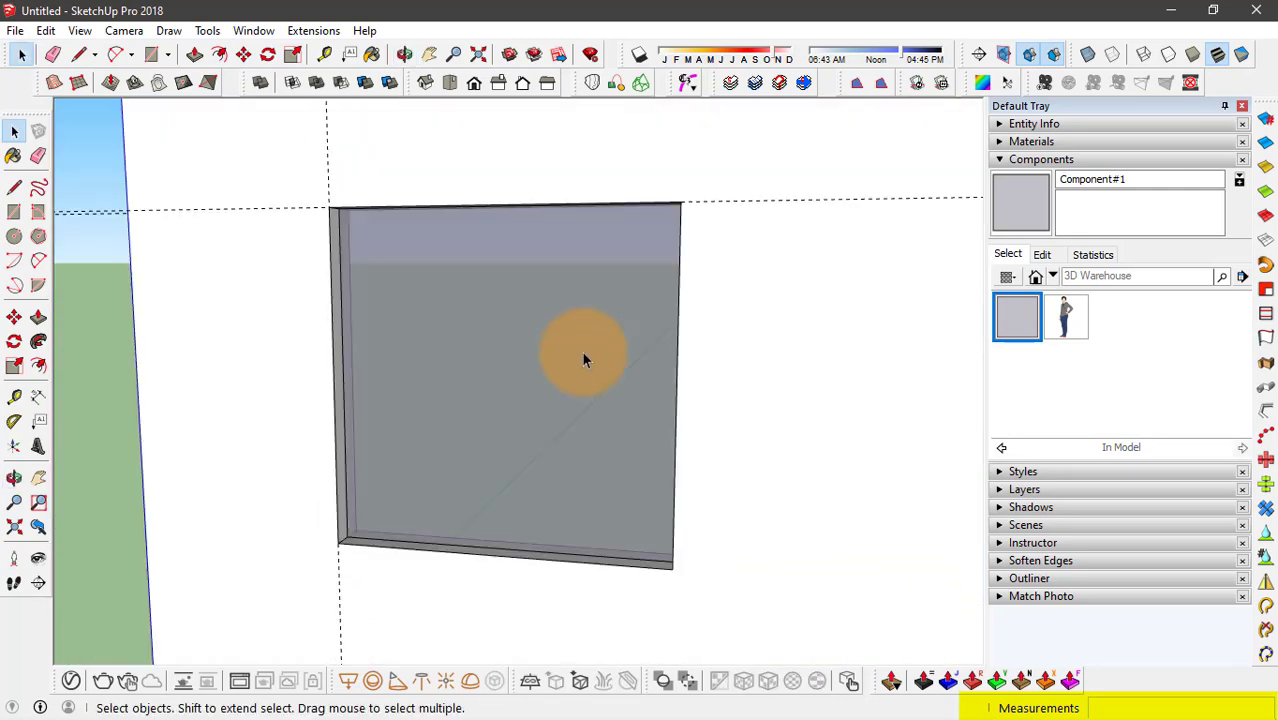
{"action": "left_click_drag", "start_coordinate": [574, 305], "coordinate": [453, 411]}
{"action": "mouse_move", "coordinate": [453, 411]}
{"action": "middle_mouse_down"}
{"action": "mouse_move", "coordinate": [365, 400]}
{"action": "mouse_move", "coordinate": [1098, 408]}
{"action": "mouse_move", "coordinate": [1268, 432]}
{"action": "mouse_move", "coordinate": [1101, 434]}
{"action": "mouse_move", "coordinate": [351, 365]}
{"action": "middle_mouse_up"}
{"action": "right_click", "coordinate": [443, 318]}
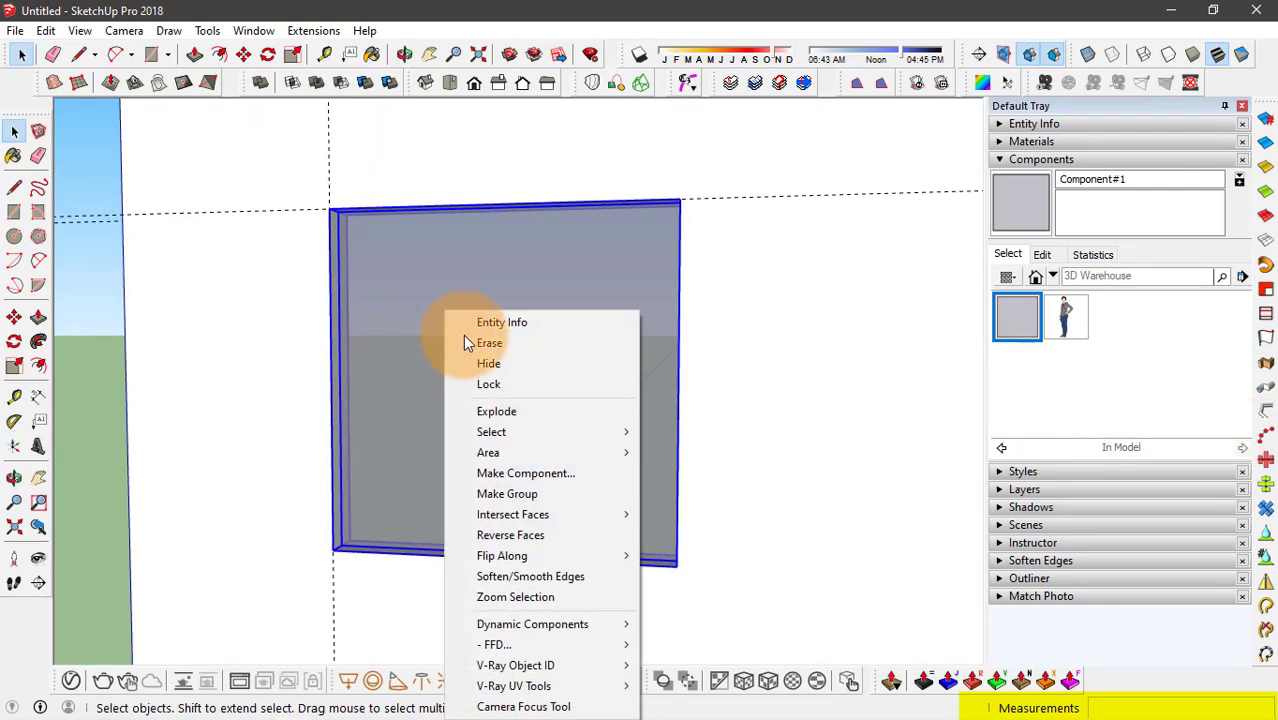
{"action": "left_click", "coordinate": [592, 473]}
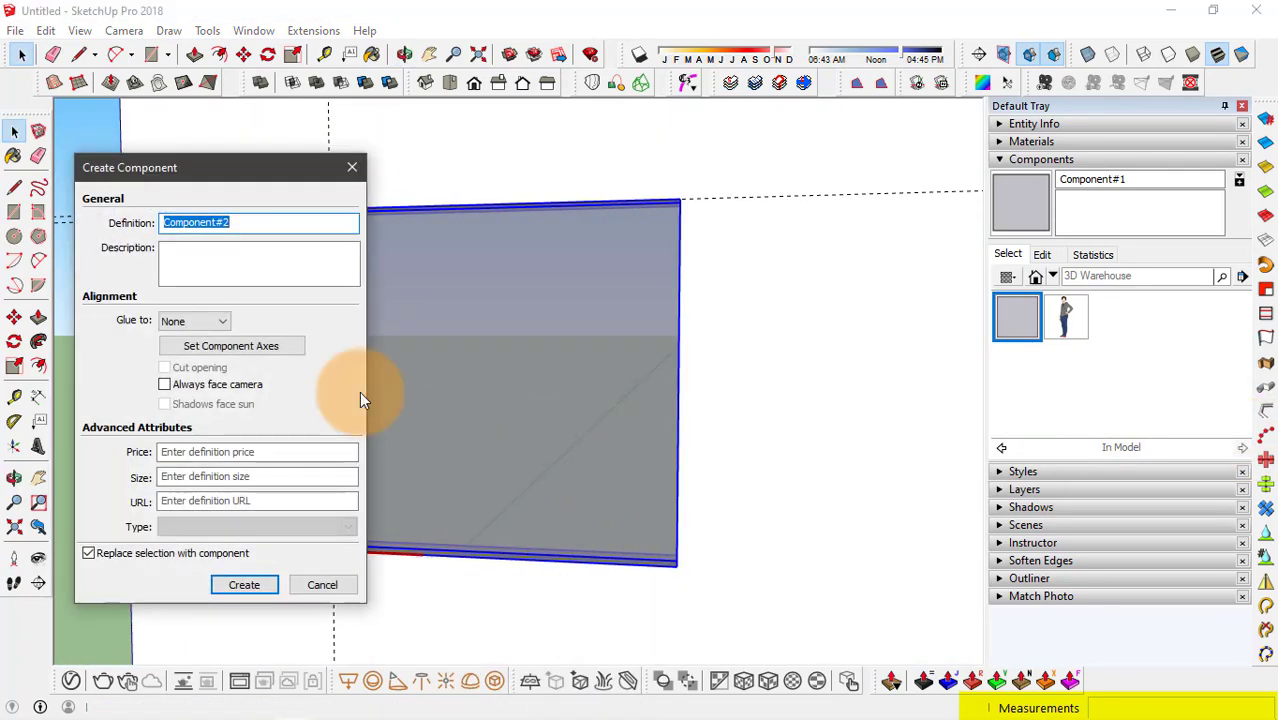
{"action": "type", "text": "window"}
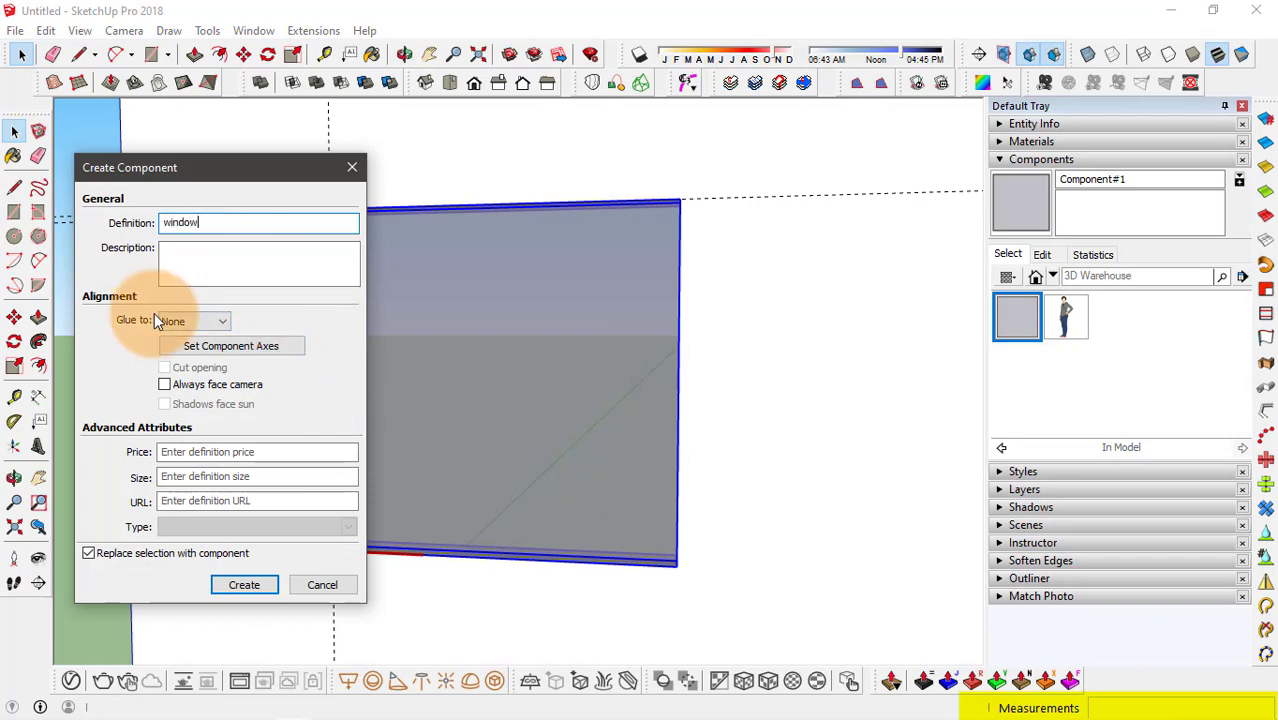
{"action": "left_click", "coordinate": [205, 320]}
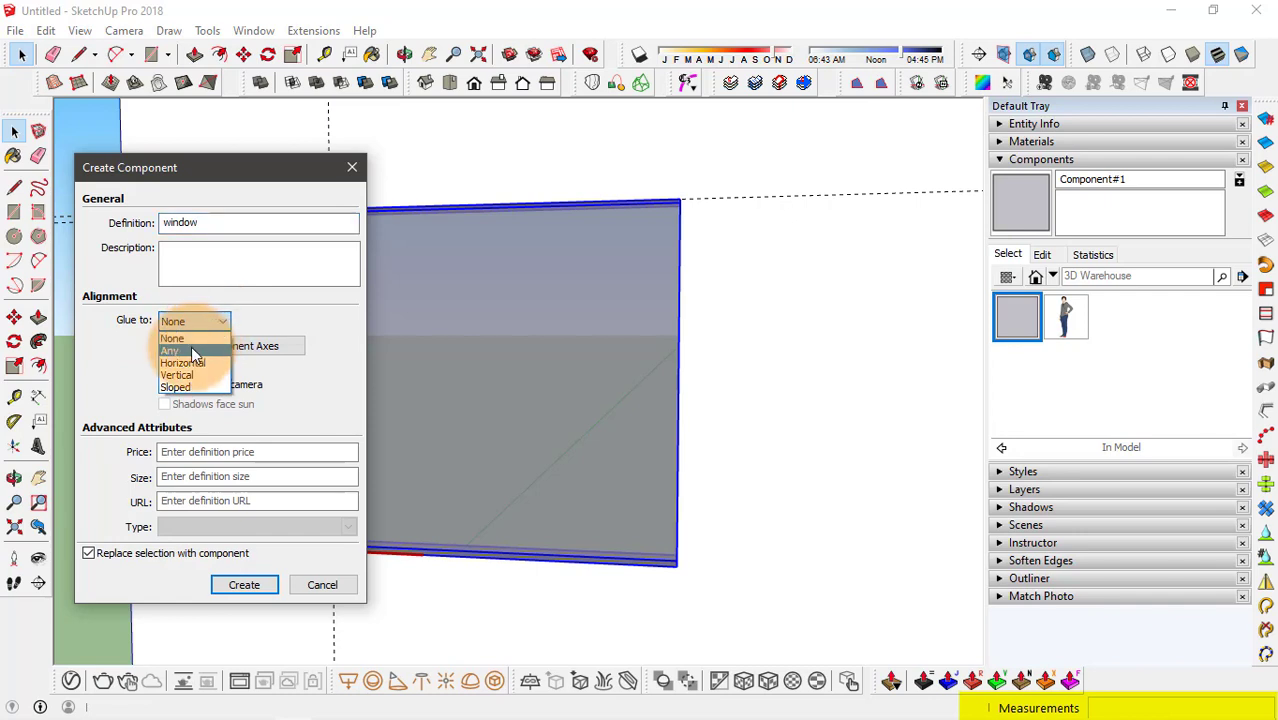
{"action": "left_click", "coordinate": [188, 350]}
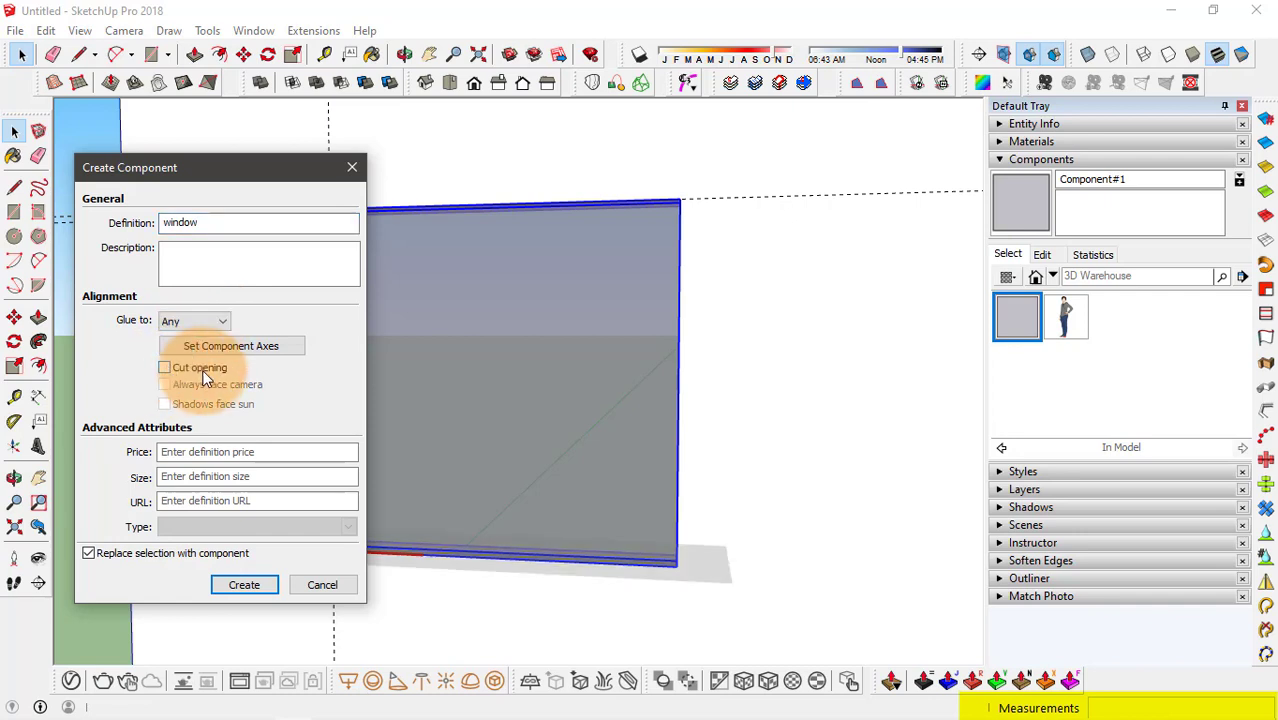
{"action": "left_click", "coordinate": [204, 369]}
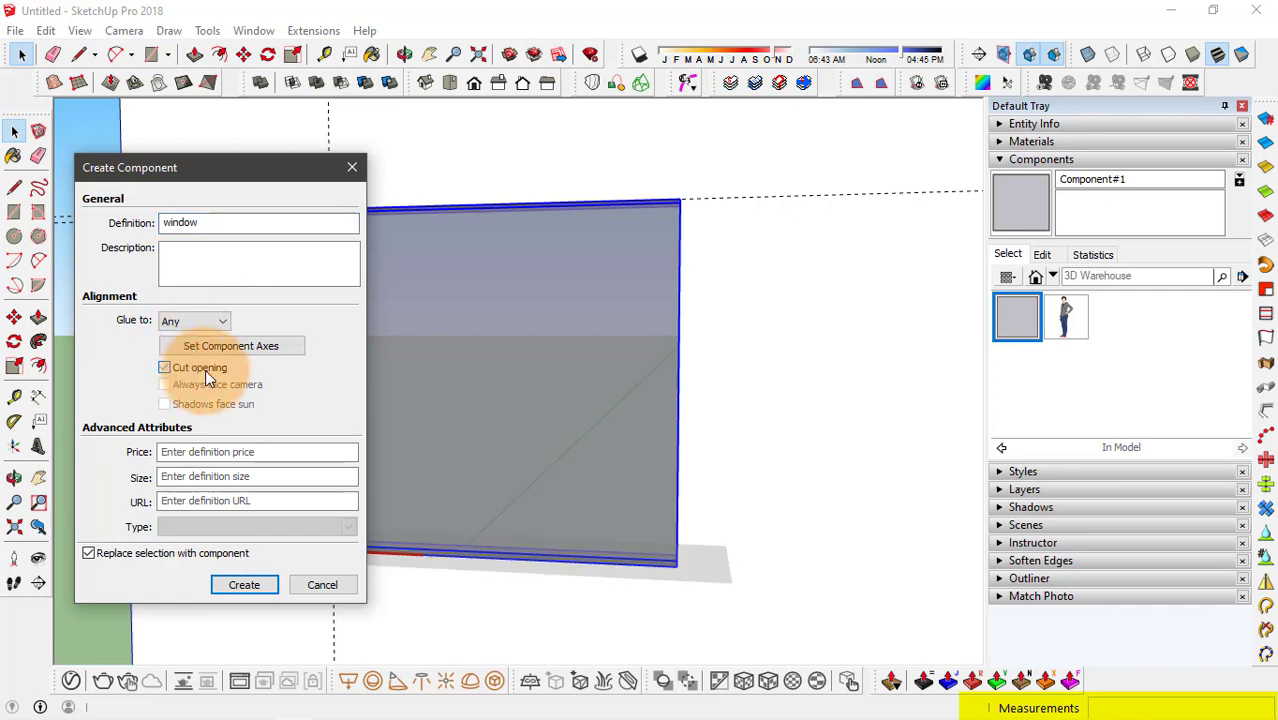
Set the component's axes with the origin at the lower-left corner, red along the bottom and green up the side, and create it
{"action": "left_click", "coordinate": [266, 346]}
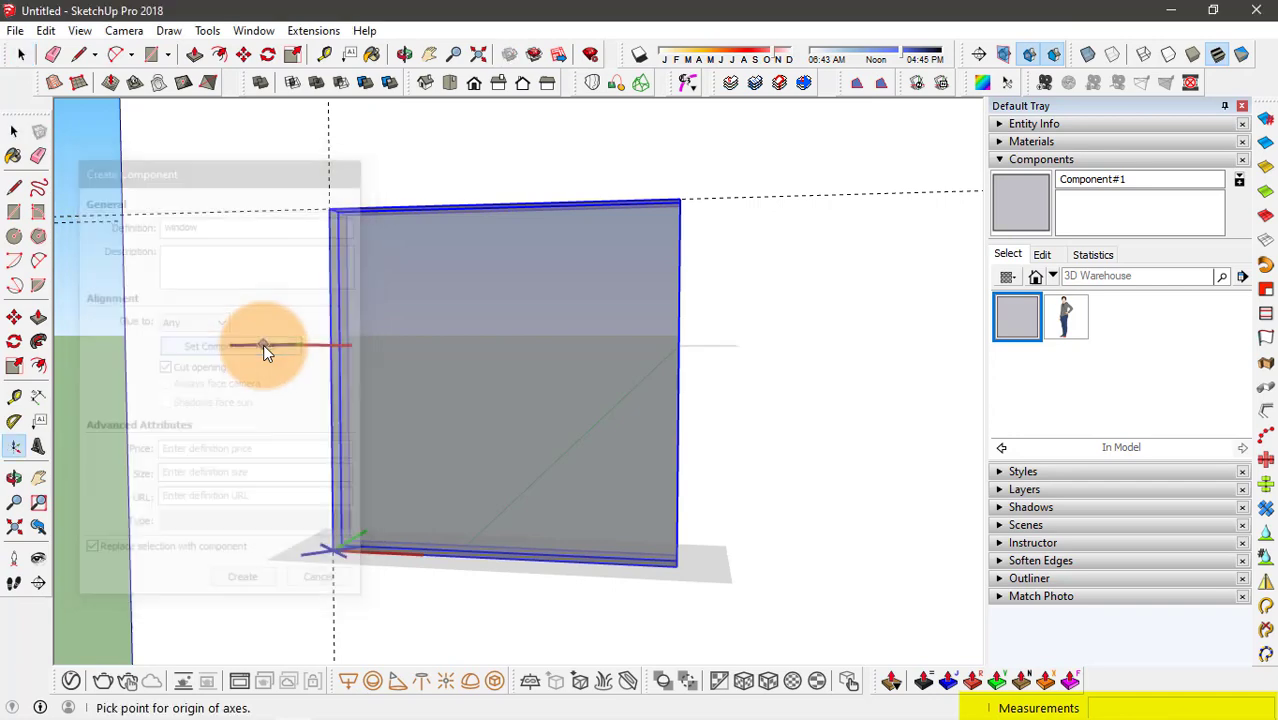
{"action": "left_click", "coordinate": [334, 554]}
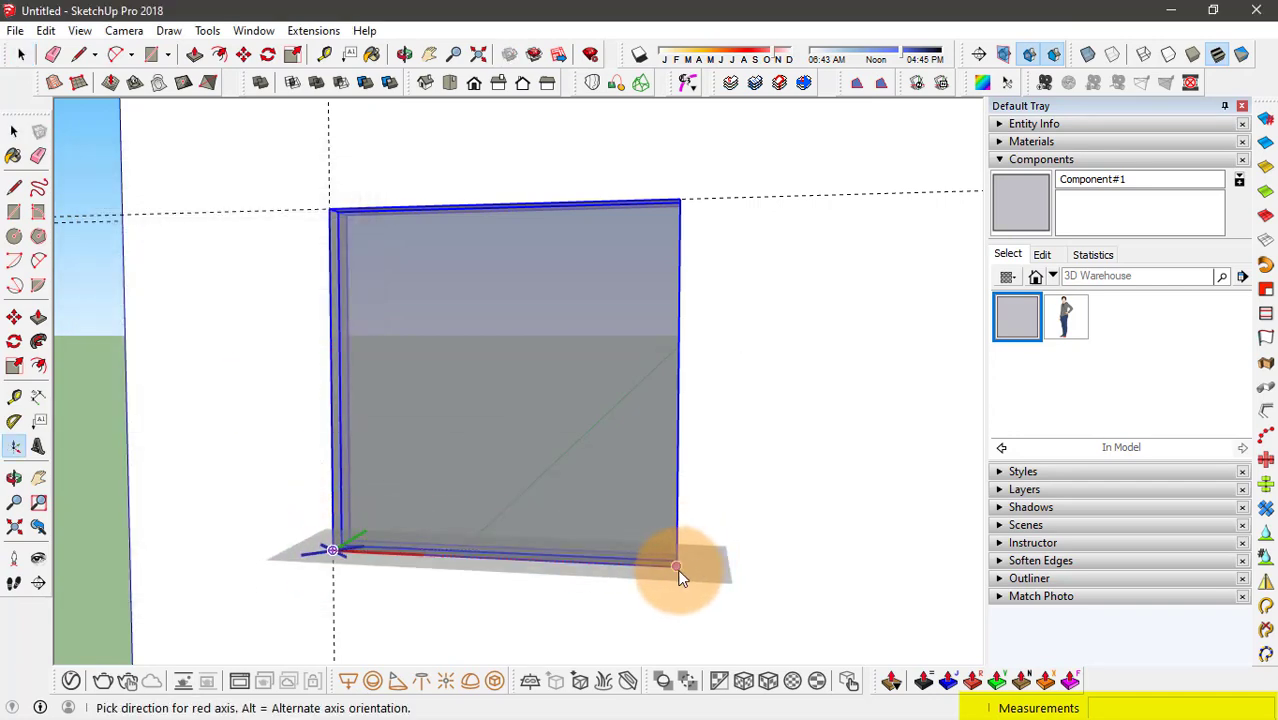
{"action": "left_click", "coordinate": [680, 569]}
{"action": "left_click", "coordinate": [327, 211]}
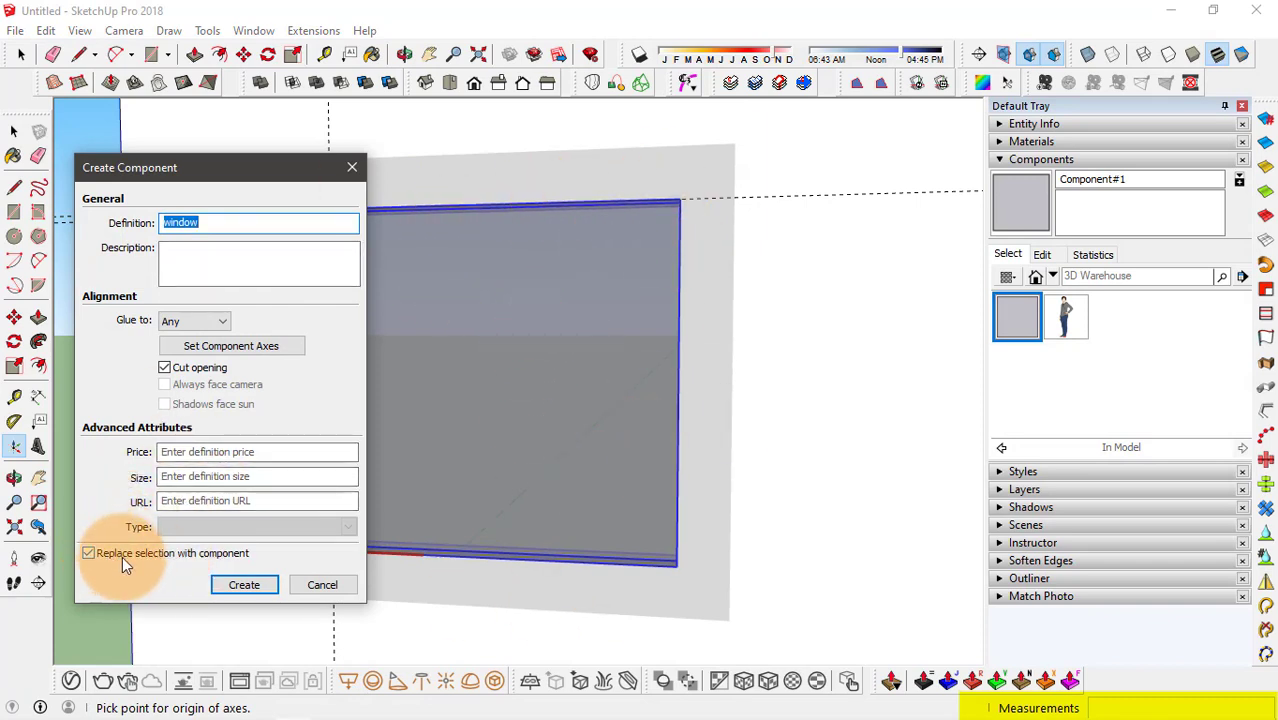
{"action": "left_click", "coordinate": [243, 585]}
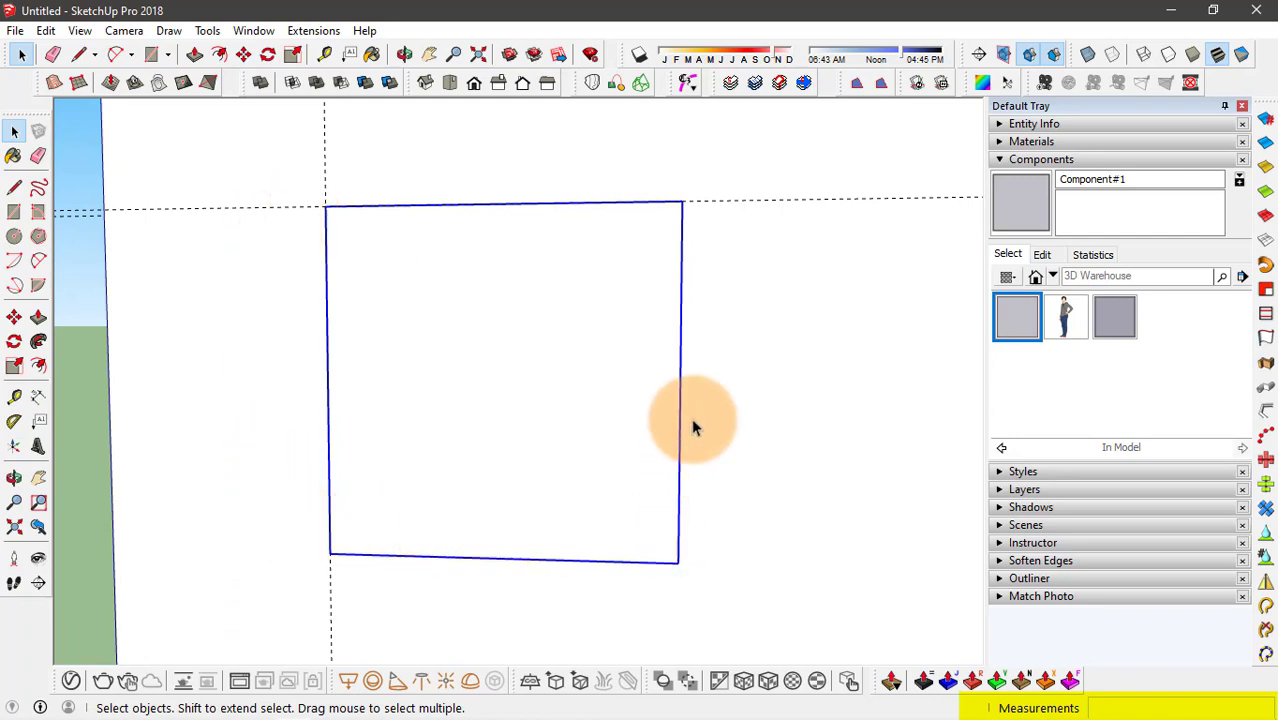
{"action": "middle_click_drag", "start_coordinate": [405, 248], "coordinate": [531, 487]}
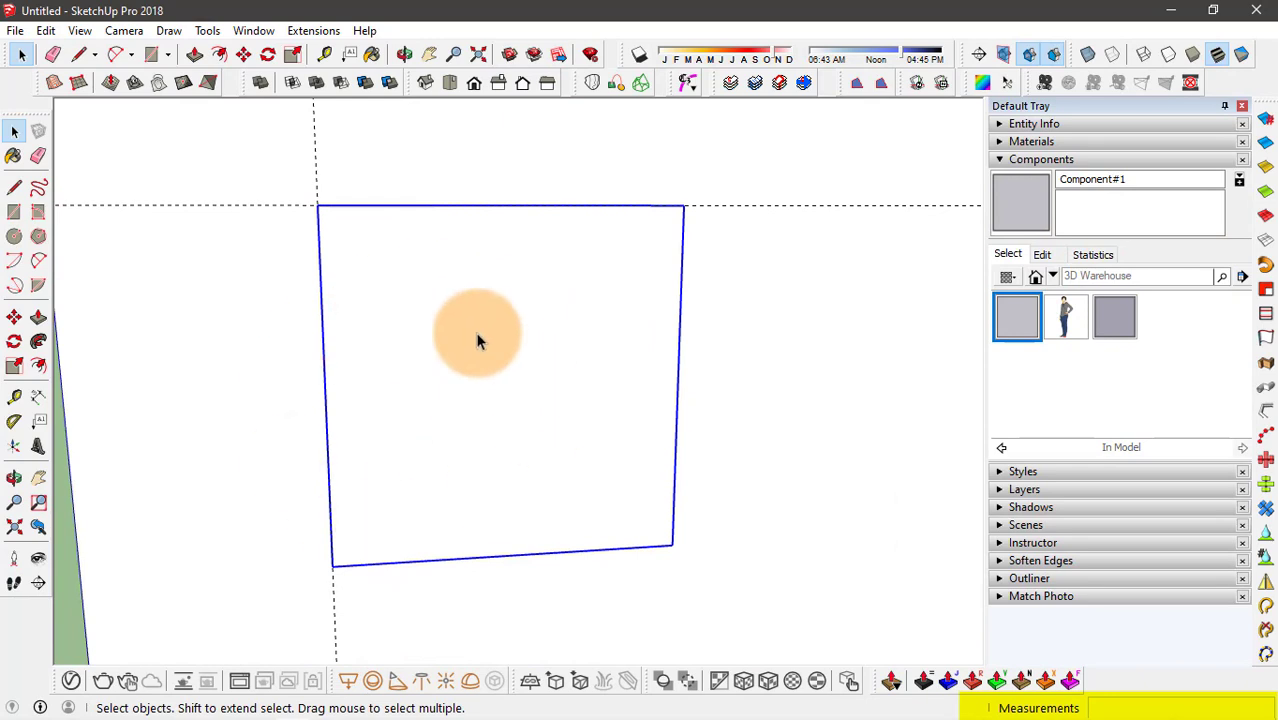
Replace the wall's existing window with the window component, its upper corner at the guide intersection, and explode the placed component
{"action": "key", "text": "Delete"}
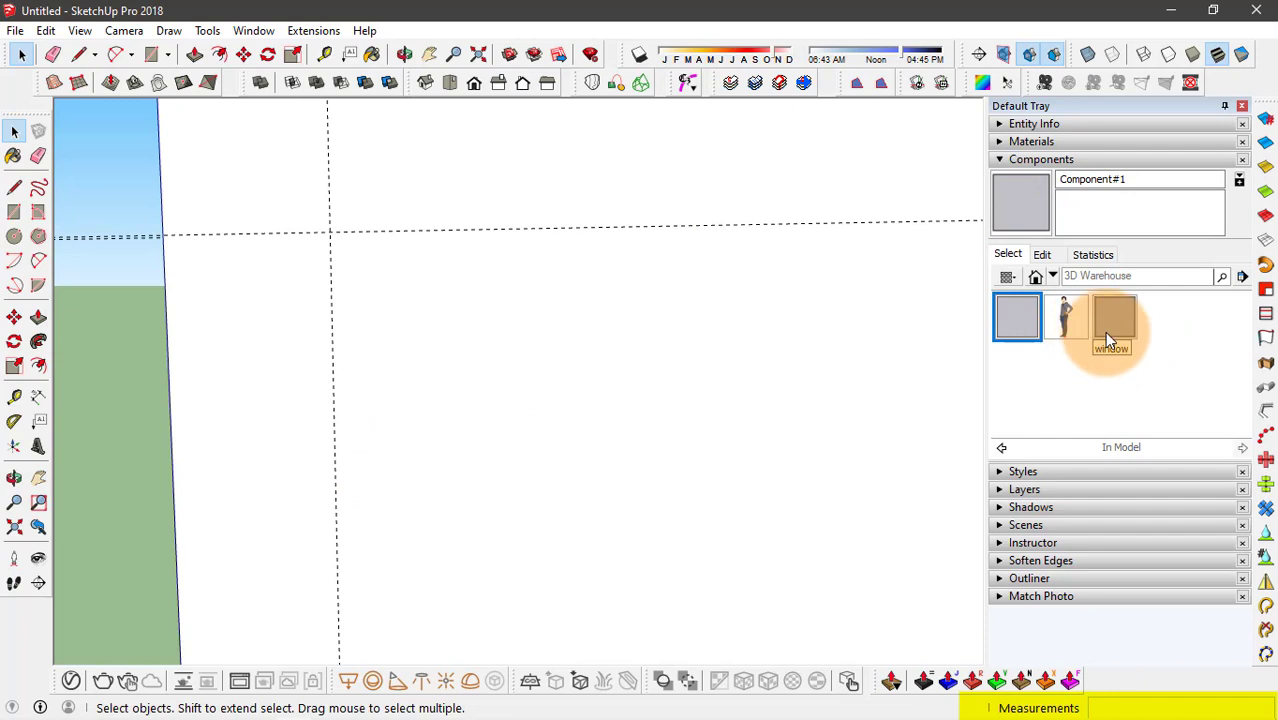
{"action": "left_click", "coordinate": [1104, 331]}
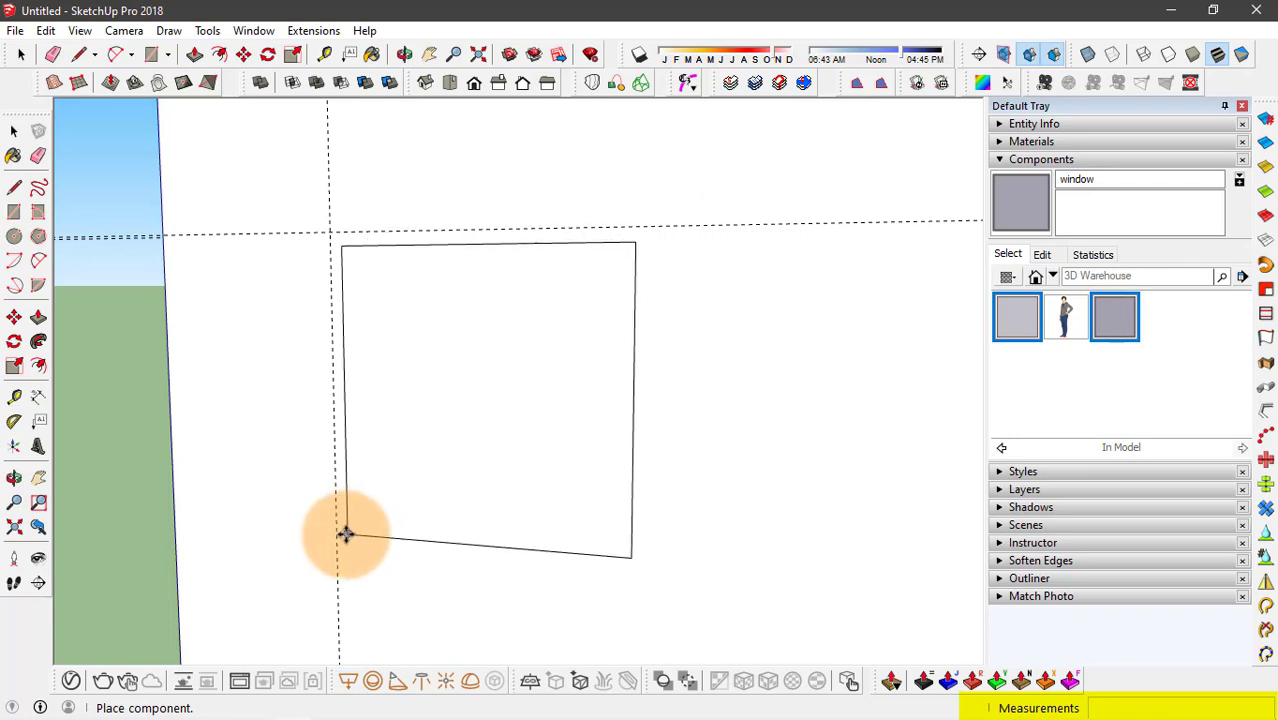
{"action": "left_click", "coordinate": [342, 530]}
{"action": "right_click", "coordinate": [453, 273]}
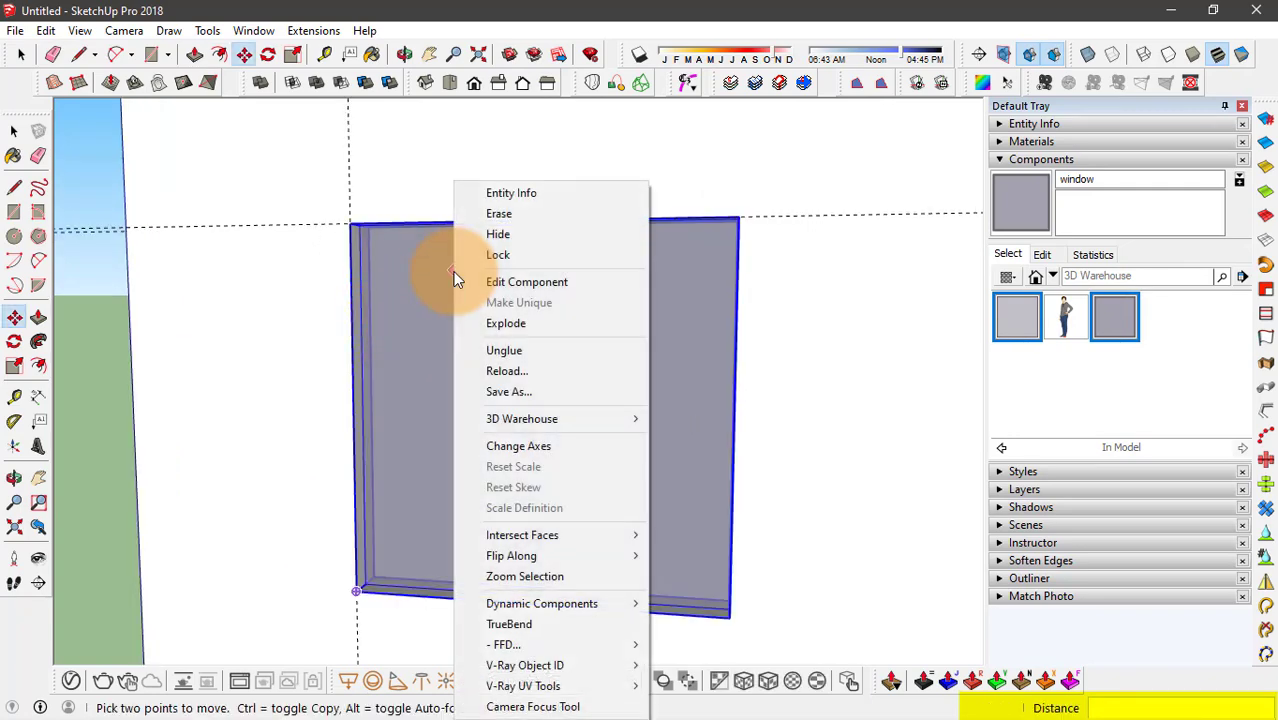
{"action": "left_click", "coordinate": [505, 323]}
Place a second window component beside the first with its upper corner on the horizontal guide, and explode it
{"action": "middle_click_drag", "start_coordinate": [303, 336], "coordinate": [342, 340]}
{"action": "scroll", "coordinate": [342, 340], "scroll_direction": "down", "scroll_amount": 1}
{"action": "key", "text": "space"}
{"action": "left_click", "coordinate": [549, 322]}
{"action": "scroll", "coordinate": [530, 335], "scroll_direction": "up", "scroll_amount": 1}
{"action": "middle_click_drag", "start_coordinate": [520, 335], "coordinate": [730, 332]}
{"action": "left_click", "coordinate": [1121, 313]}
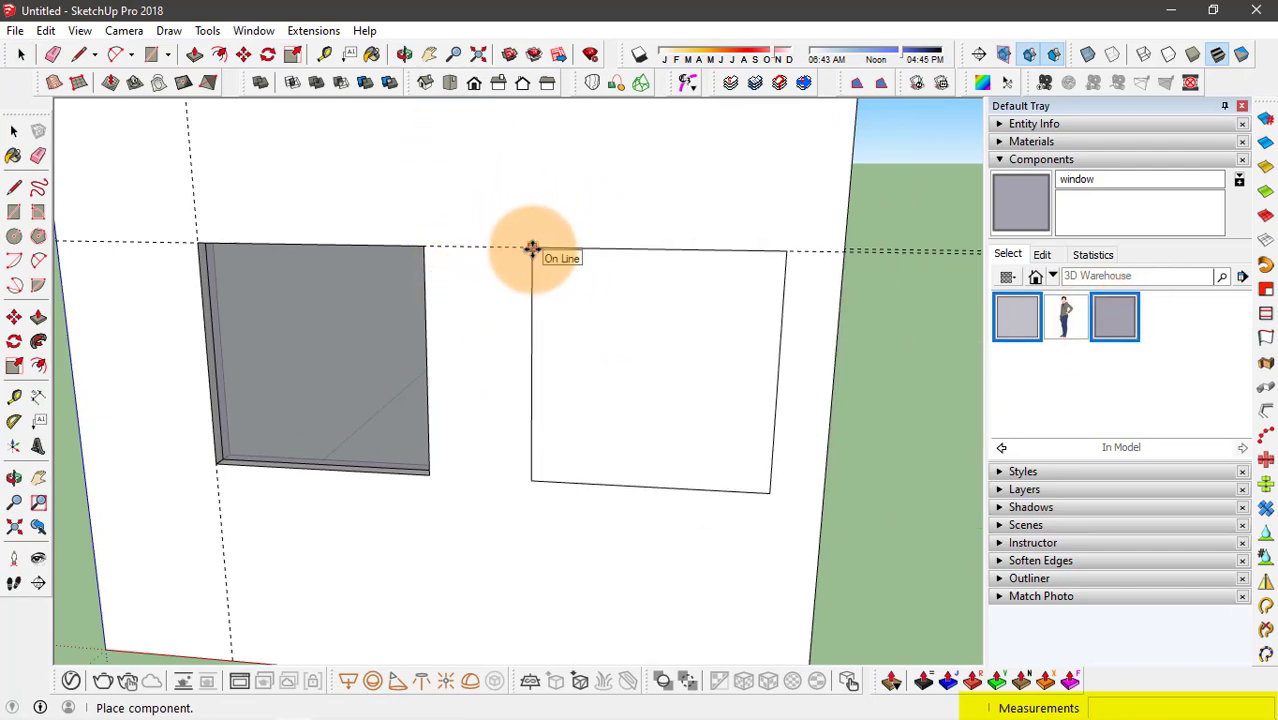
{"action": "left_click", "coordinate": [532, 250]}
{"action": "middle_click_drag", "start_coordinate": [603, 267], "coordinate": [687, 316]}
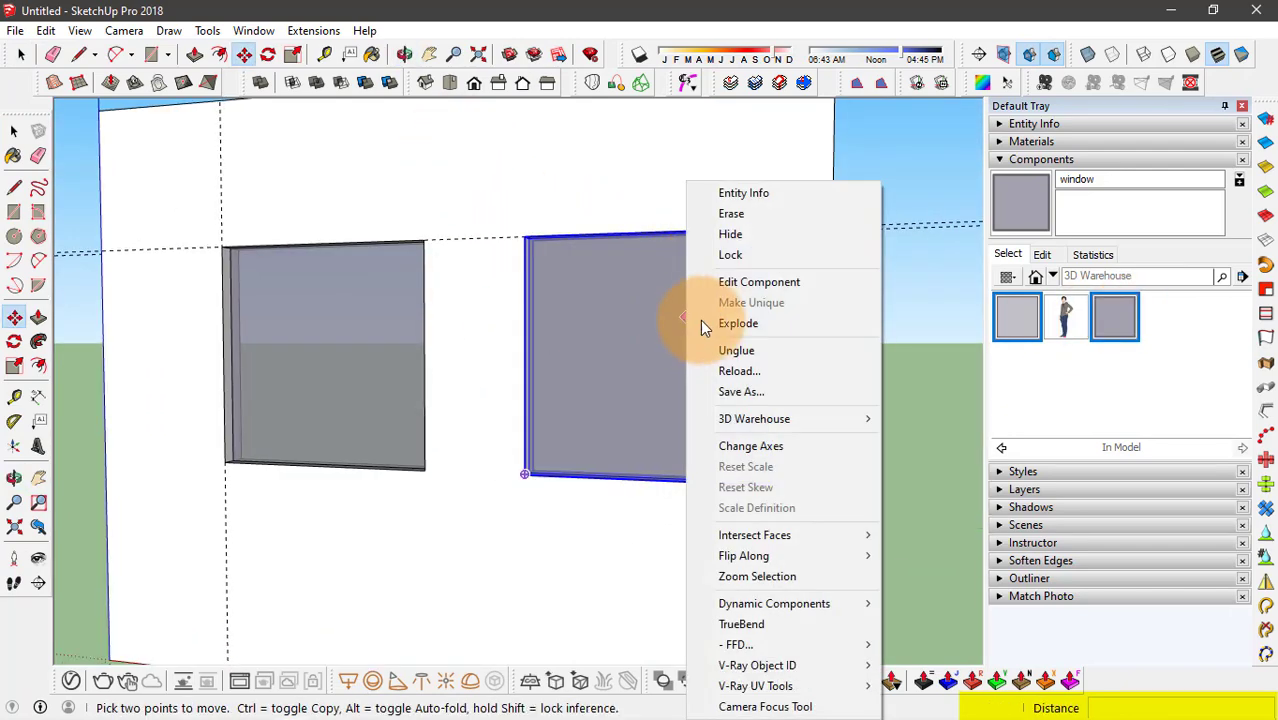
{"action": "left_click", "coordinate": [734, 323]}
Open the first window's glass component and change the Translucent Glass Blue material to a brighter teal
{"action": "middle_click_drag", "start_coordinate": [793, 304], "coordinate": [528, 363]}
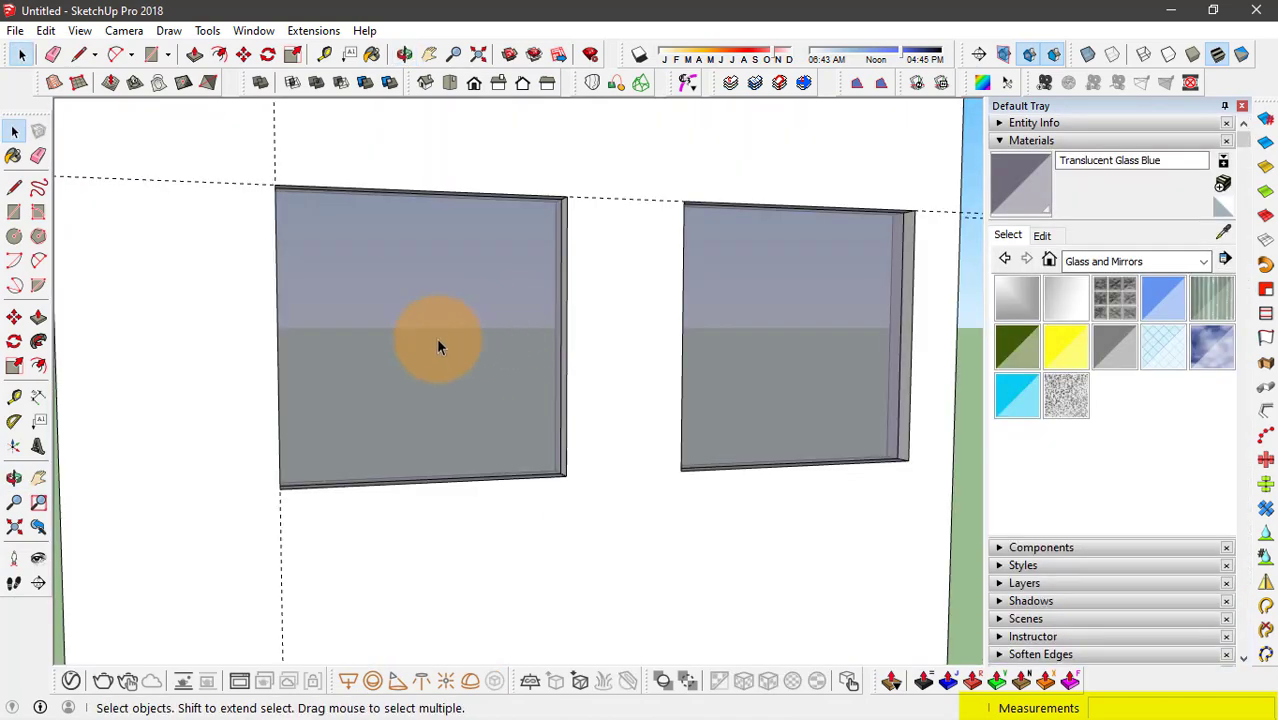
{"action": "scroll", "coordinate": [438, 345], "scroll_direction": "up", "scroll_amount": 3}
{"action": "middle_click_drag", "start_coordinate": [438, 345], "coordinate": [572, 343]}
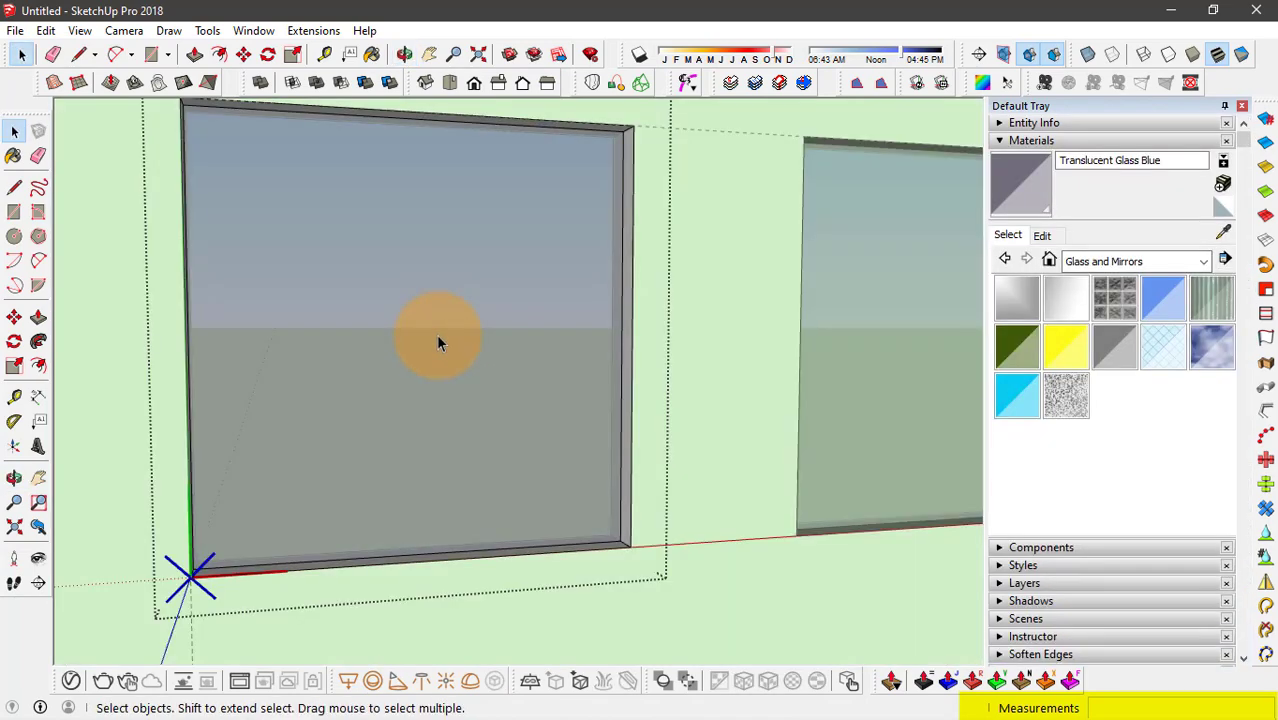
{"action": "left_click", "coordinate": [522, 379]}
{"action": "left_click", "coordinate": [1043, 237]}
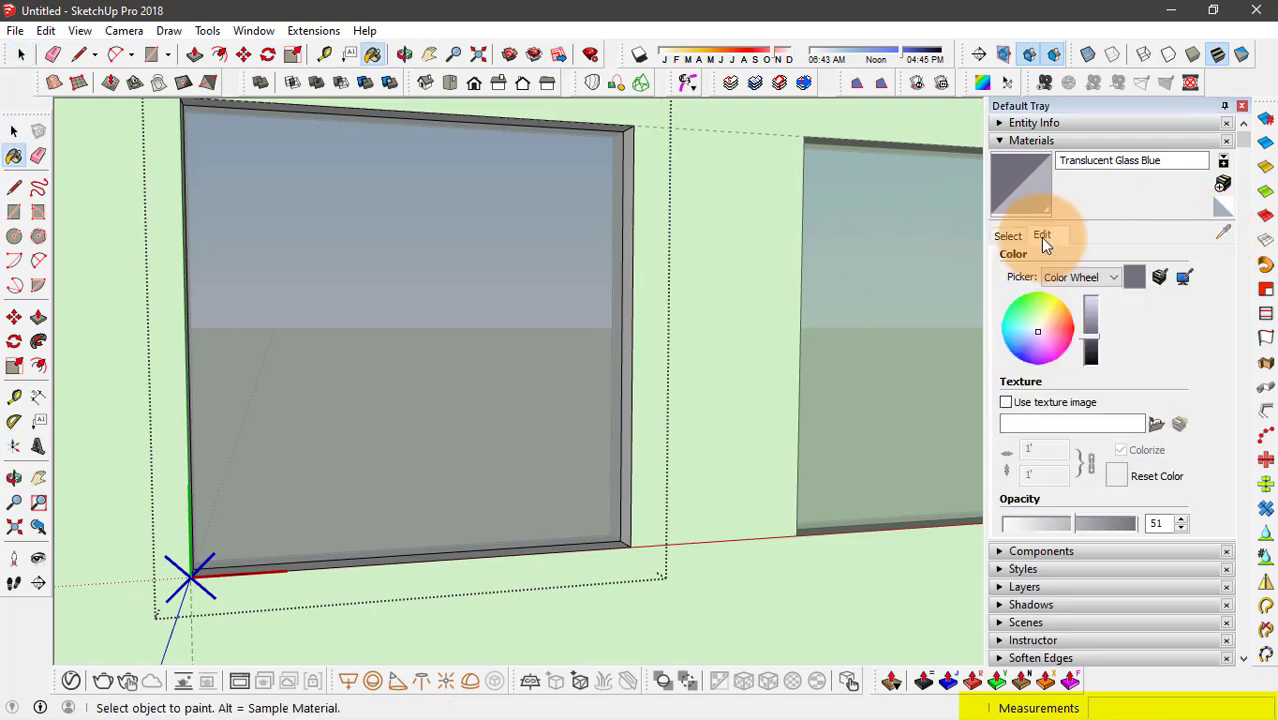
{"action": "left_click_drag", "start_coordinate": [1104, 345], "coordinate": [1089, 314]}
{"action": "left_click", "coordinate": [1035, 337]}
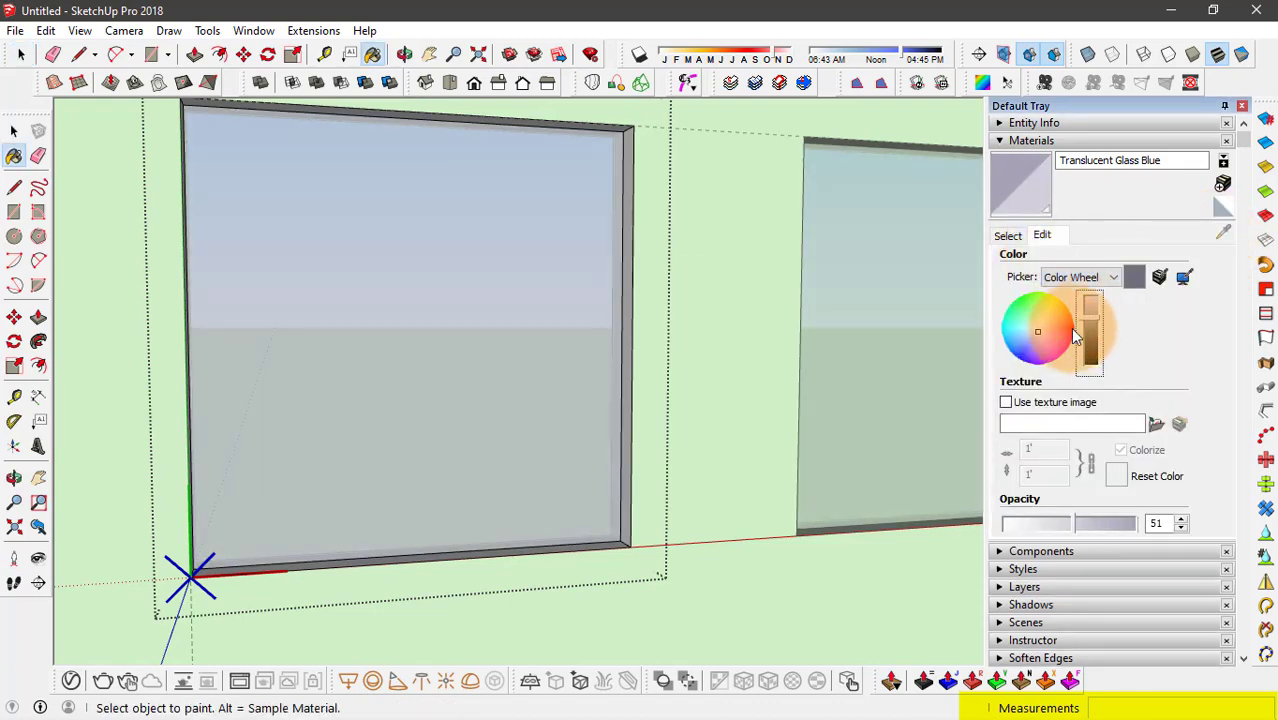
{"action": "key", "text": "space"}
Offset the edges of the recessed glass face inward by 0.05 m to outline a window frame
{"action": "mouse_move", "coordinate": [422, 354]}
{"action": "middle_mouse_down"}
{"action": "mouse_move", "coordinate": [305, 342]}
{"action": "mouse_move", "coordinate": [277, 374]}
{"action": "middle_mouse_up"}
{"action": "scroll", "coordinate": [372, 380], "scroll_direction": "up", "scroll_amount": 3}
{"action": "double_click", "coordinate": [396, 418]}
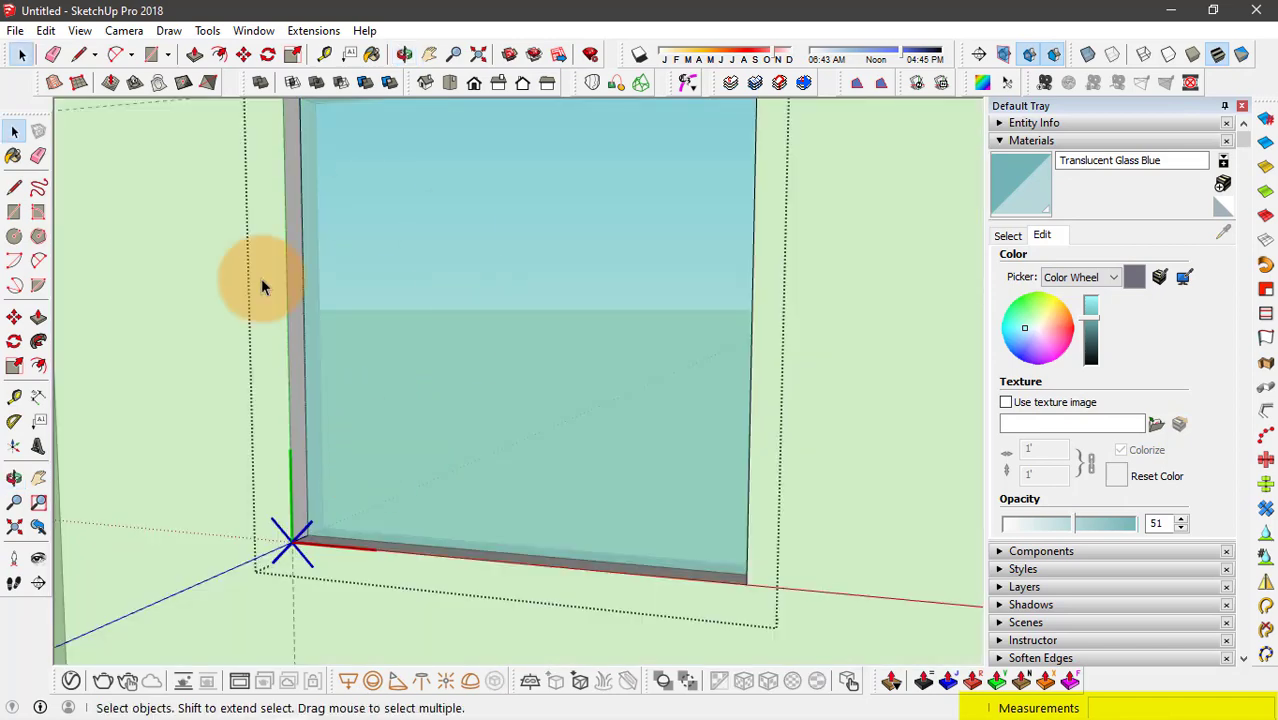
{"action": "scroll", "coordinate": [383, 503], "scroll_direction": "up", "scroll_amount": 3}
{"action": "left_click", "coordinate": [380, 515]}
{"action": "key", "text": "f"}
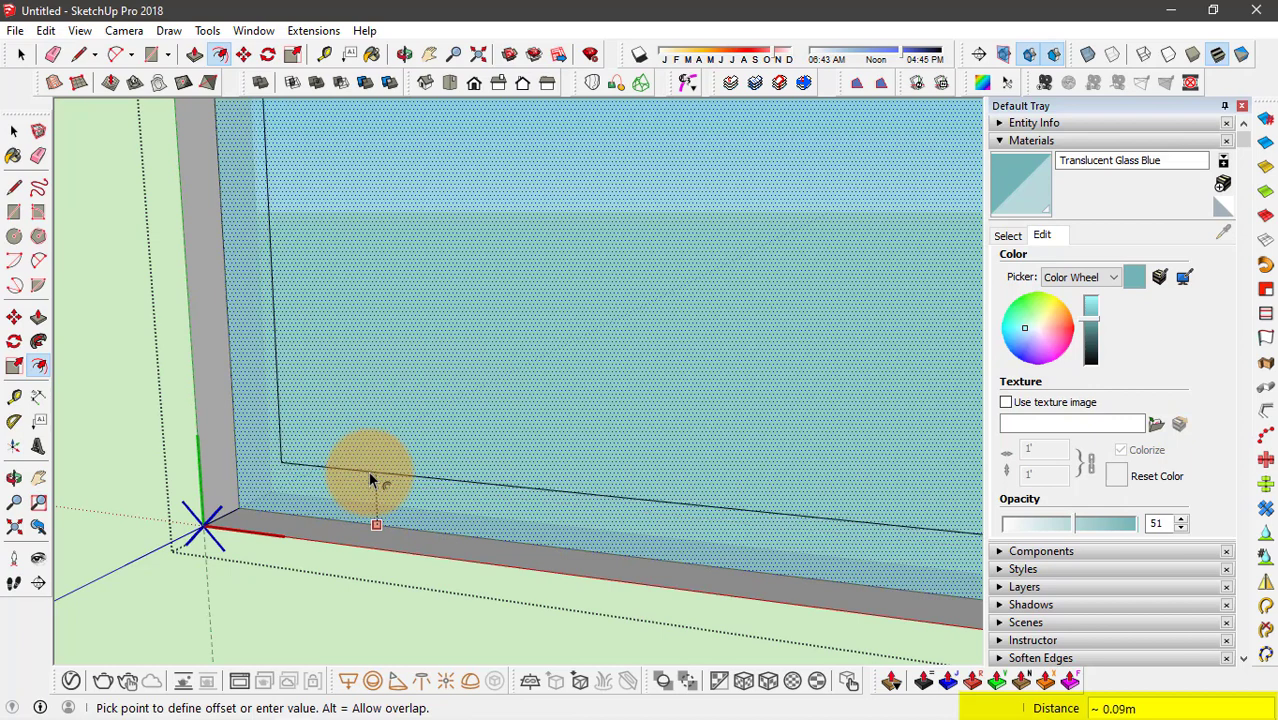
{"action": "type", "text": ".05"}
{"action": "key", "text": "Return"}
{"action": "left_click", "coordinate": [368, 471]}
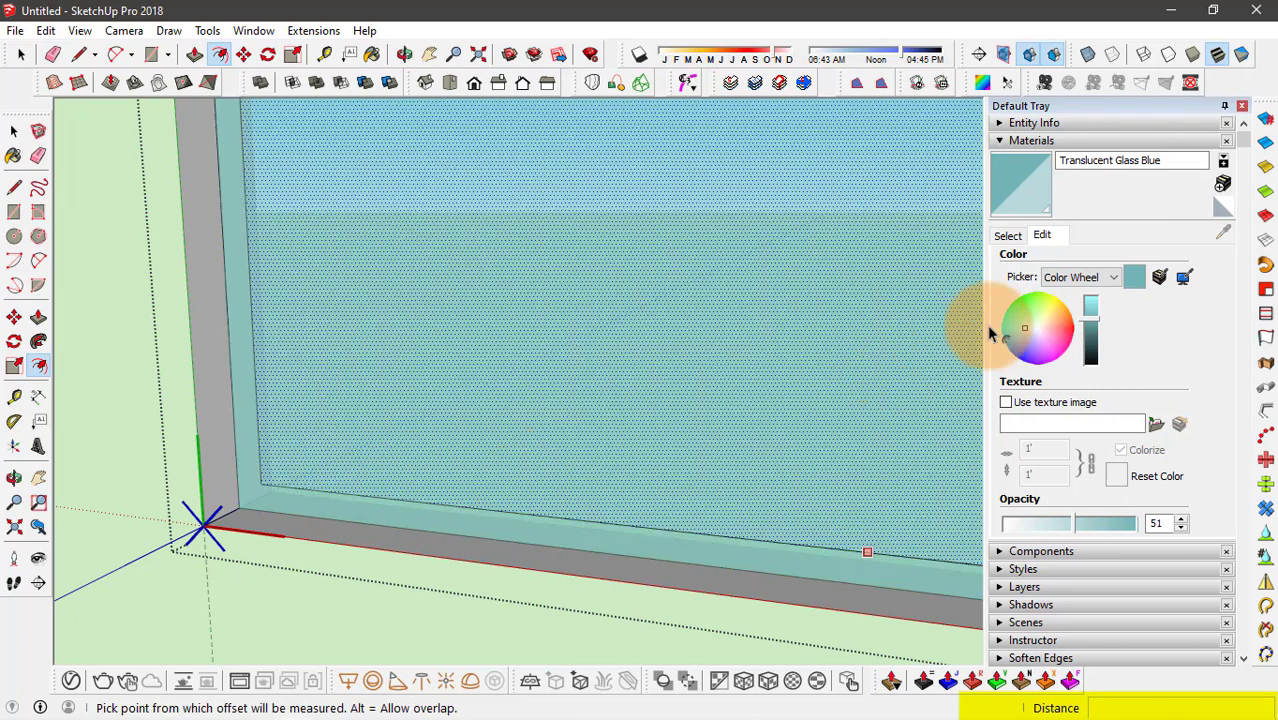
Paint the frame border around the glass with the Wood Floor Dark material from the Wood collection
{"action": "left_click", "coordinate": [1006, 238]}
{"action": "left_click", "coordinate": [1098, 261]}
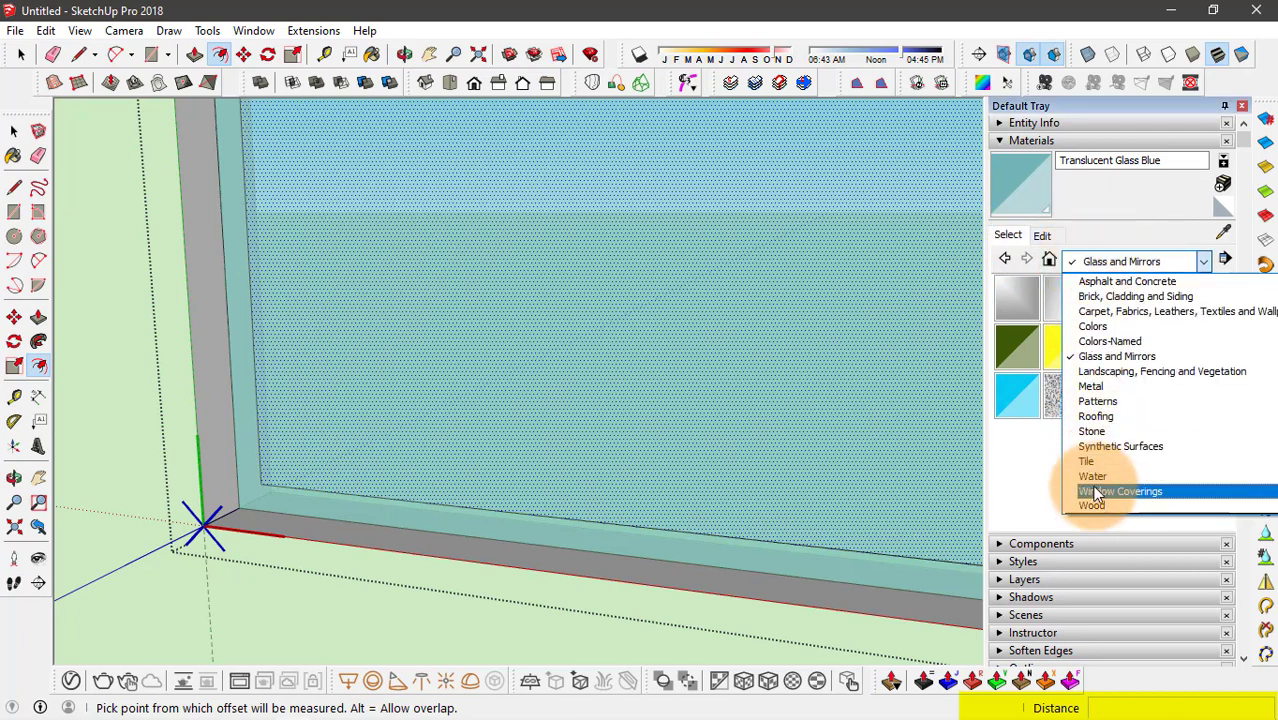
{"action": "left_click", "coordinate": [1092, 505]}
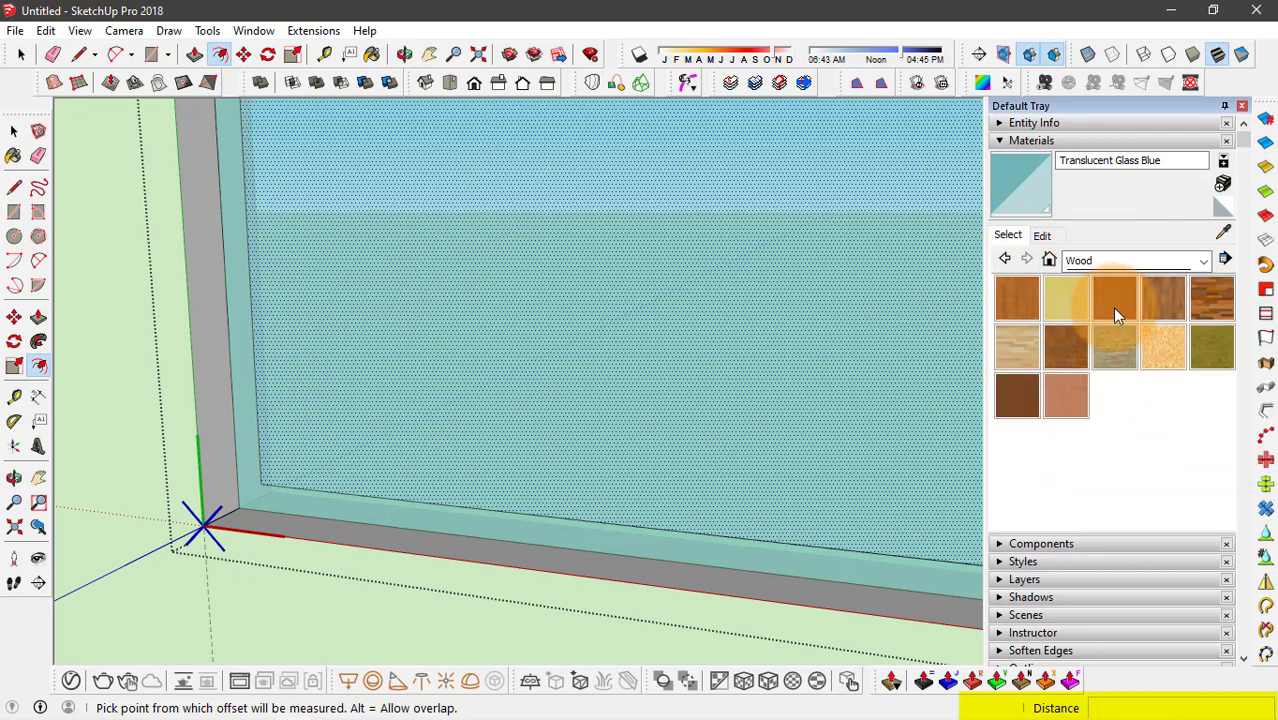
{"action": "left_click", "coordinate": [1011, 339]}
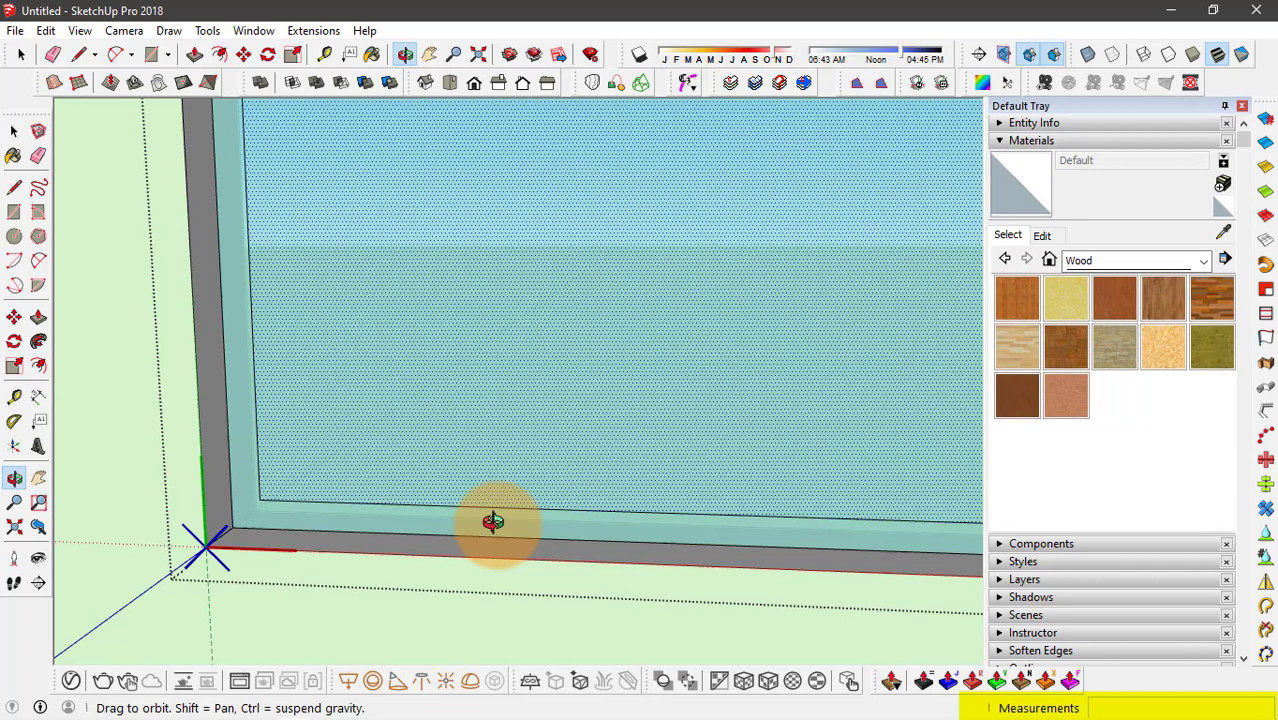
{"action": "middle_click_drag", "start_coordinate": [493, 522], "coordinate": [493, 511]}
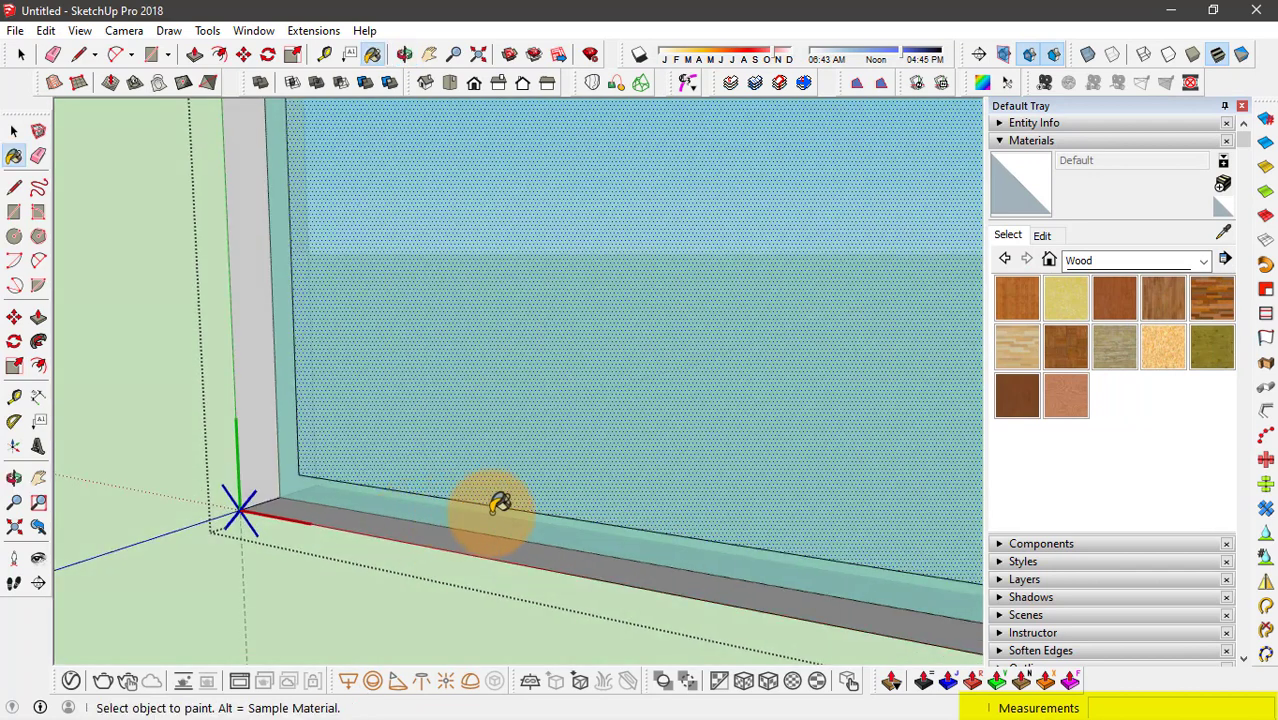
{"action": "left_click", "coordinate": [551, 520]}
Push/Pull the wooden frame border outward 0.05 m and finish editing the glass component
{"action": "middle_click_drag", "start_coordinate": [520, 530], "coordinate": [362, 490]}
{"action": "key", "text": "p"}
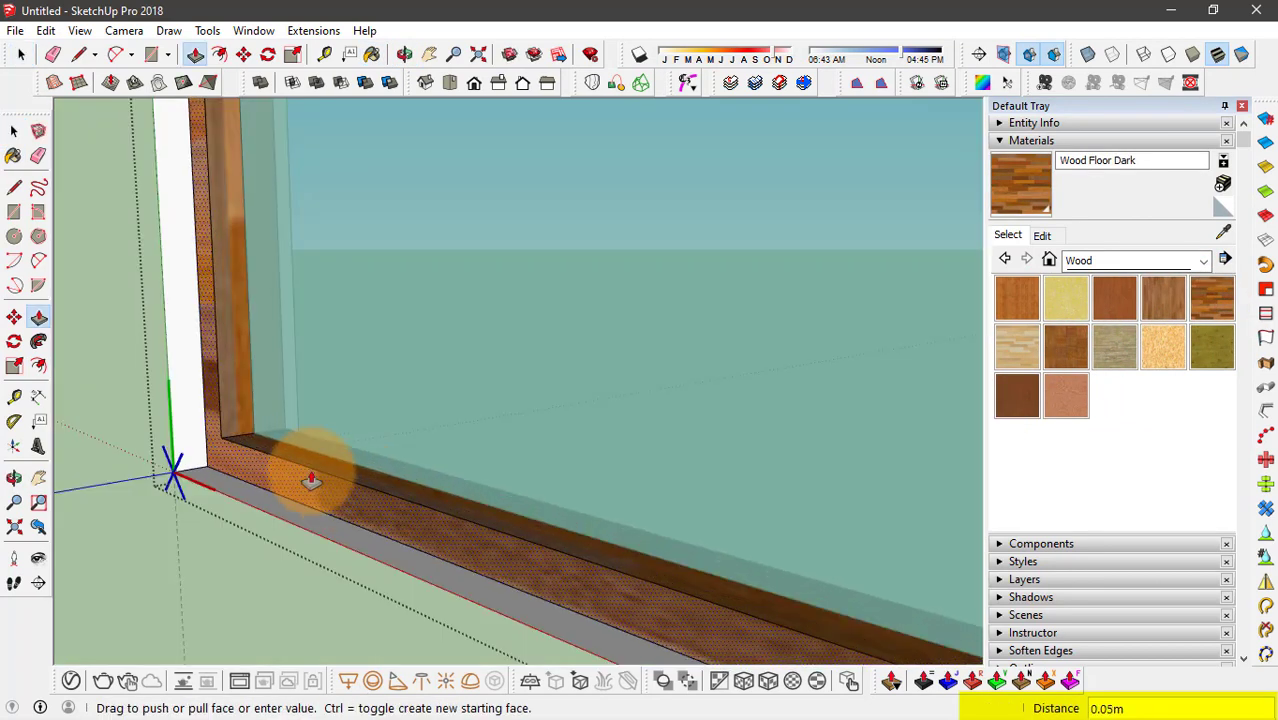
{"action": "key", "text": "space"}
{"action": "key", "text": "Escape"}
Examine the framed windows and their openings around the double-sided wall
{"action": "scroll", "coordinate": [285, 442], "scroll_direction": "down", "scroll_amount": 4}
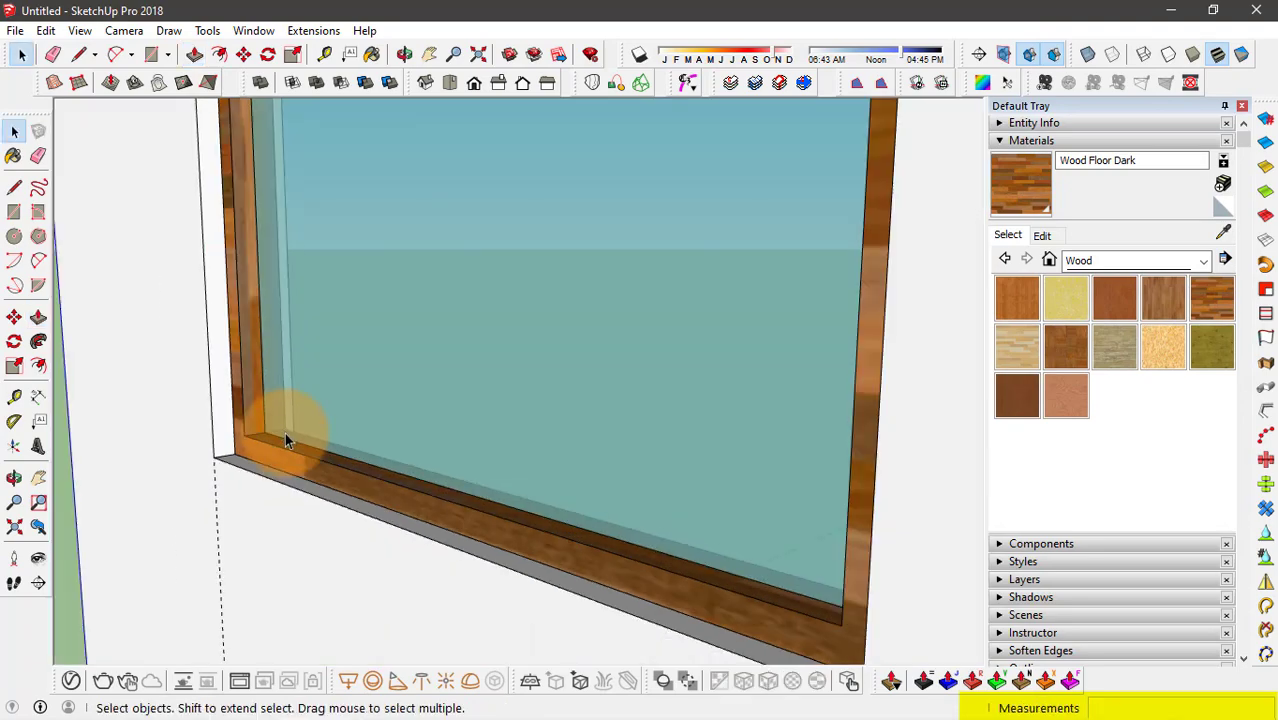
{"action": "middle_click_drag", "start_coordinate": [248, 442], "coordinate": [543, 395]}
{"action": "scroll", "coordinate": [310, 535], "scroll_direction": "down", "scroll_amount": 3}
{"action": "middle_click_drag", "start_coordinate": [305, 535], "coordinate": [629, 480]}
{"action": "middle_click_drag", "start_coordinate": [283, 488], "coordinate": [874, 493]}
{"action": "key", "text": "space"}
{"action": "middle_click_drag", "start_coordinate": [607, 437], "coordinate": [346, 258]}
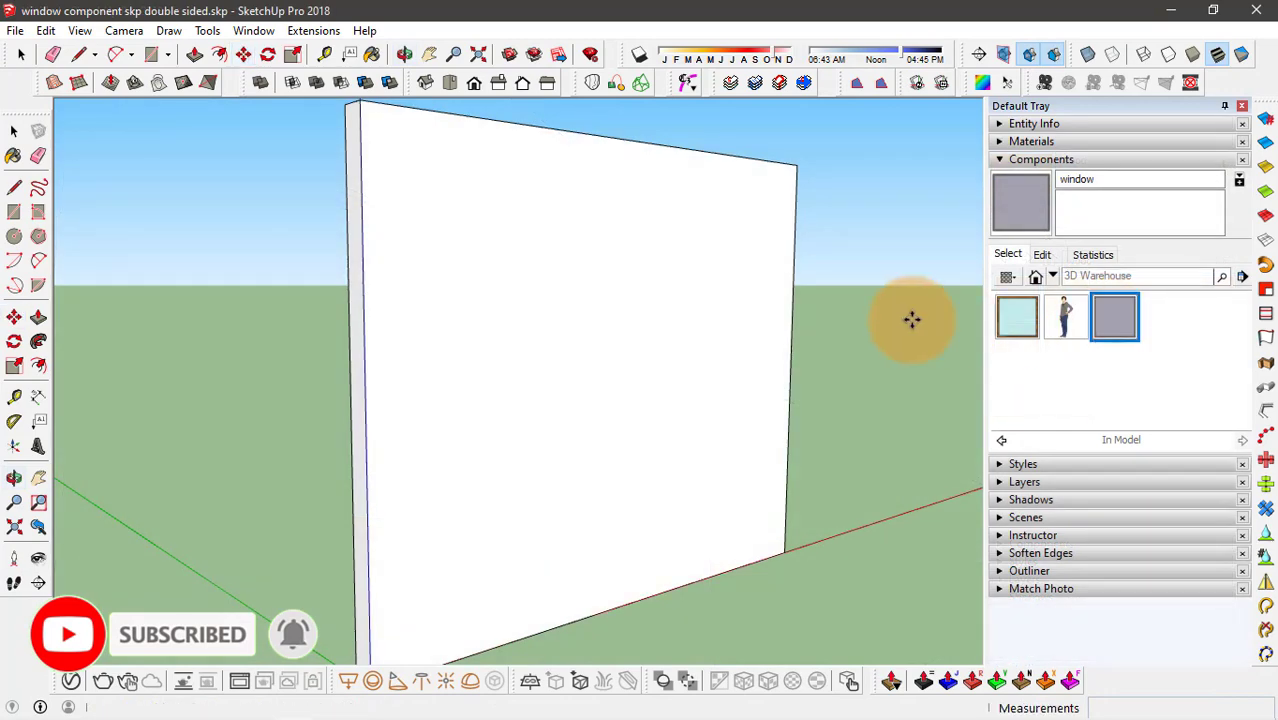
Place the window component on the upper part of the blank double-sided wall and open its list of operations
{"action": "left_click", "coordinate": [437, 412]}
{"action": "right_click", "coordinate": [499, 312]}
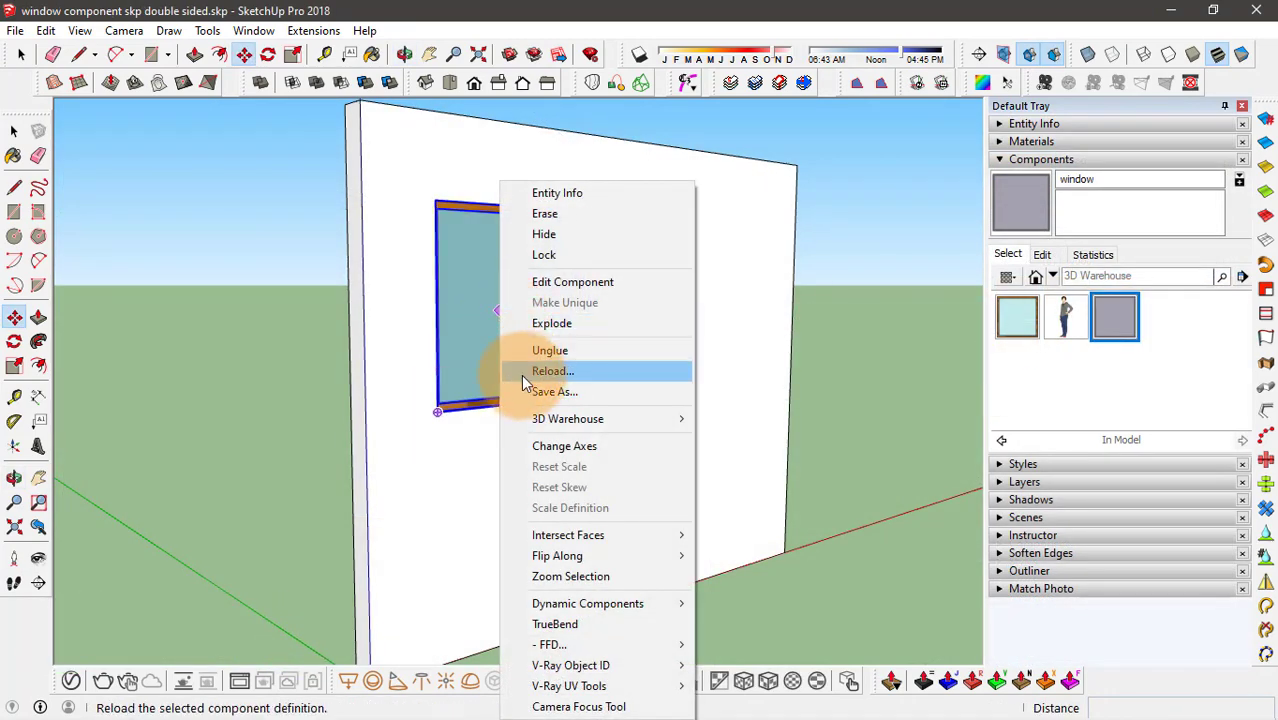